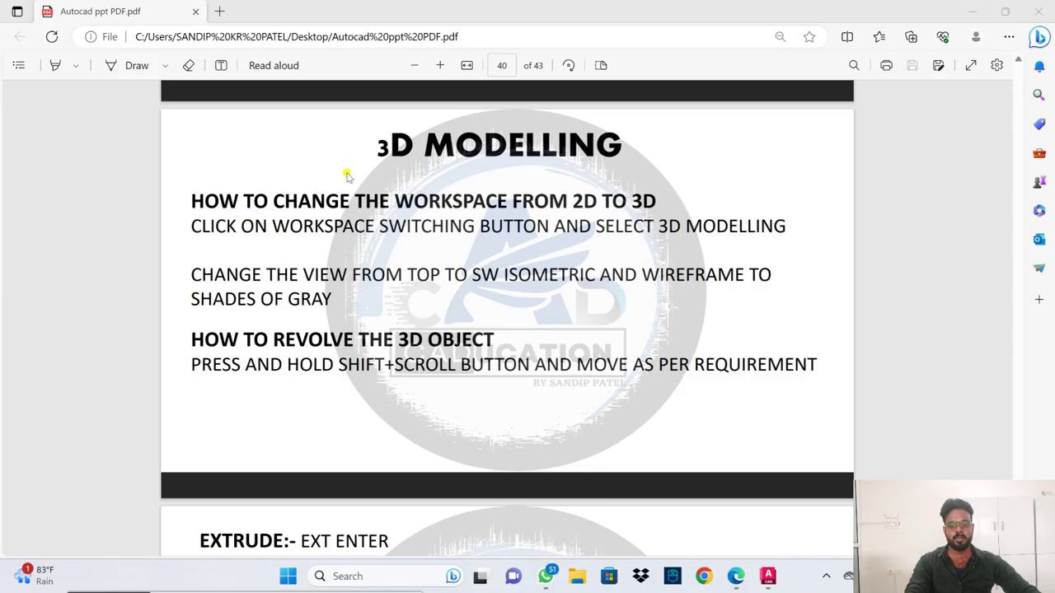
- Highlight the 3D MODELLING heading and the 'LOFT:- LOFT ENTER' line in the PDF notes
drag(372, 149, 624, 147)
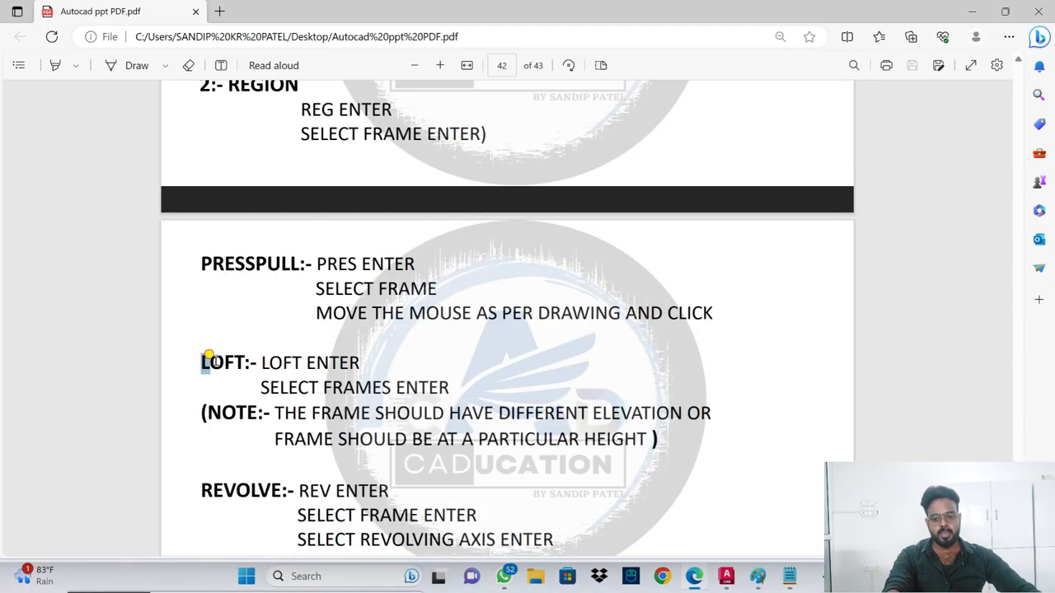
drag(210, 359, 346, 358)
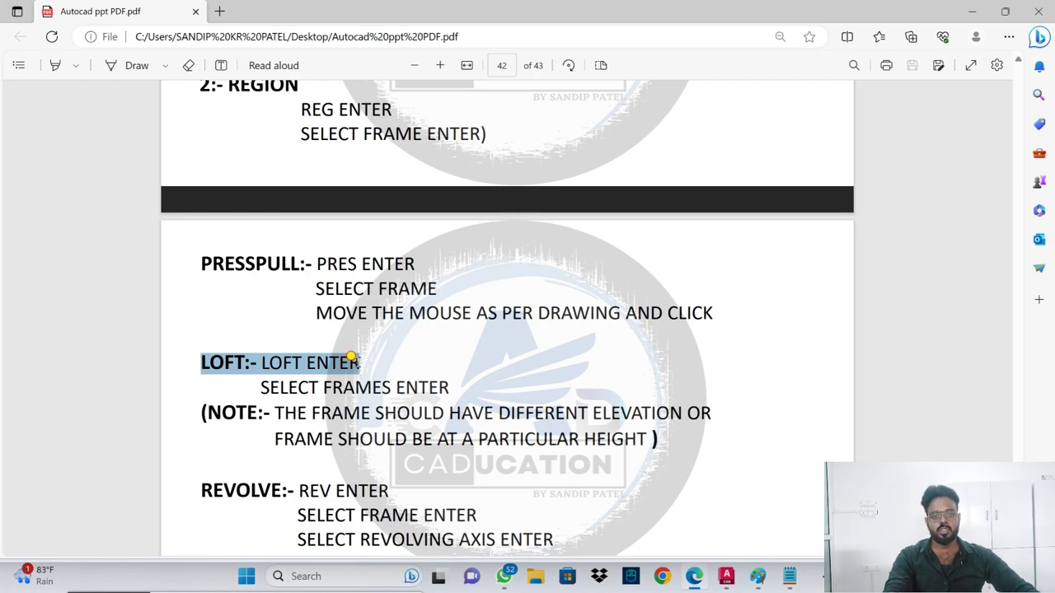
- Start a new blank Paint image, discarding the old box sketches without saving
click(757, 577)
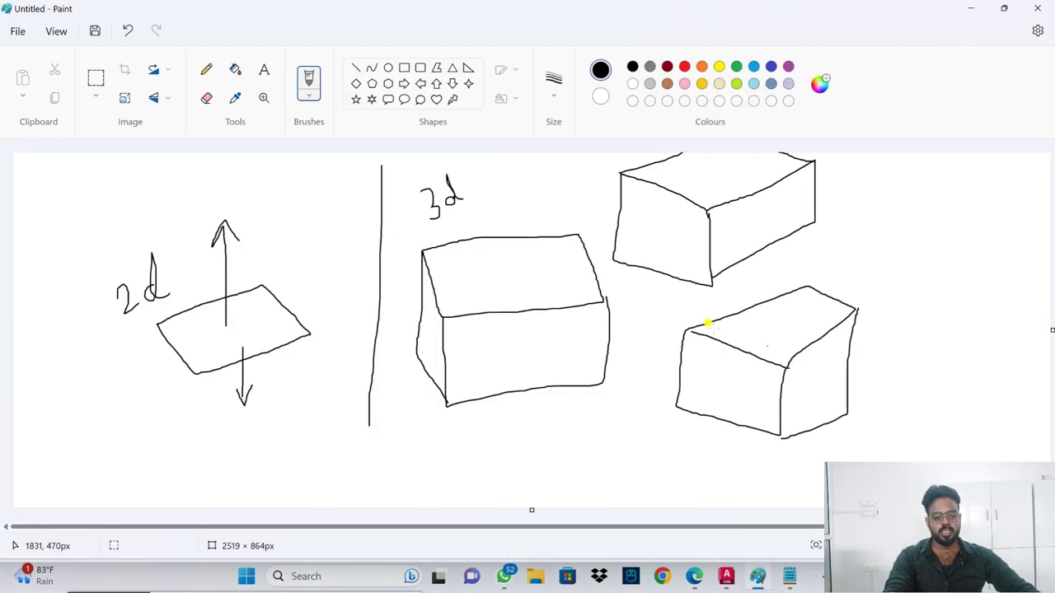
click(25, 30)
click(30, 54)
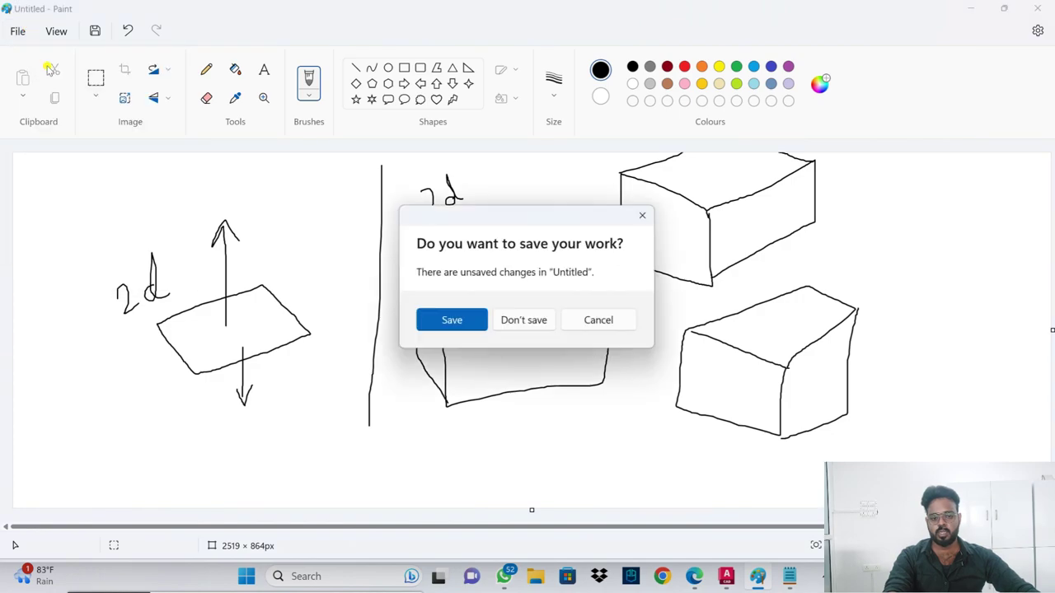
click(523, 318)
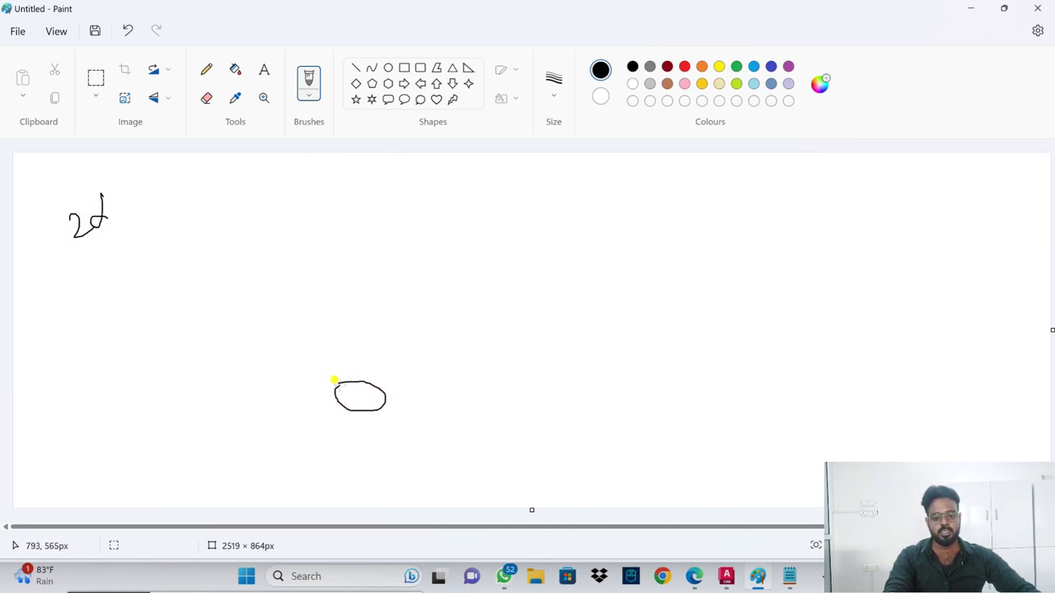
- Sketch the bottom ellipse outline and a vertical divider down the canvas
drag(410, 342, 305, 348)
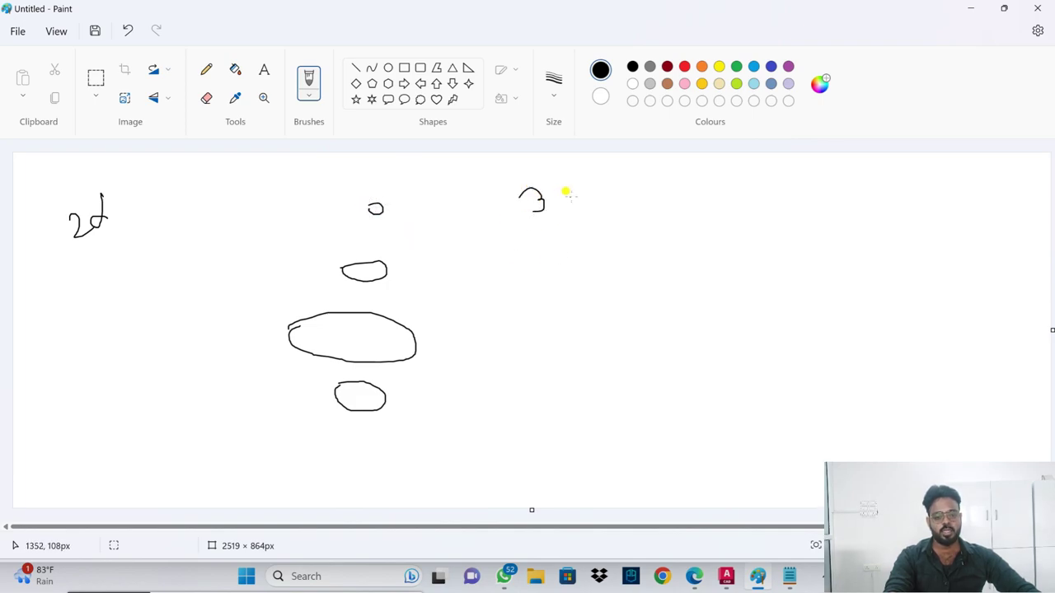
drag(481, 156, 484, 424)
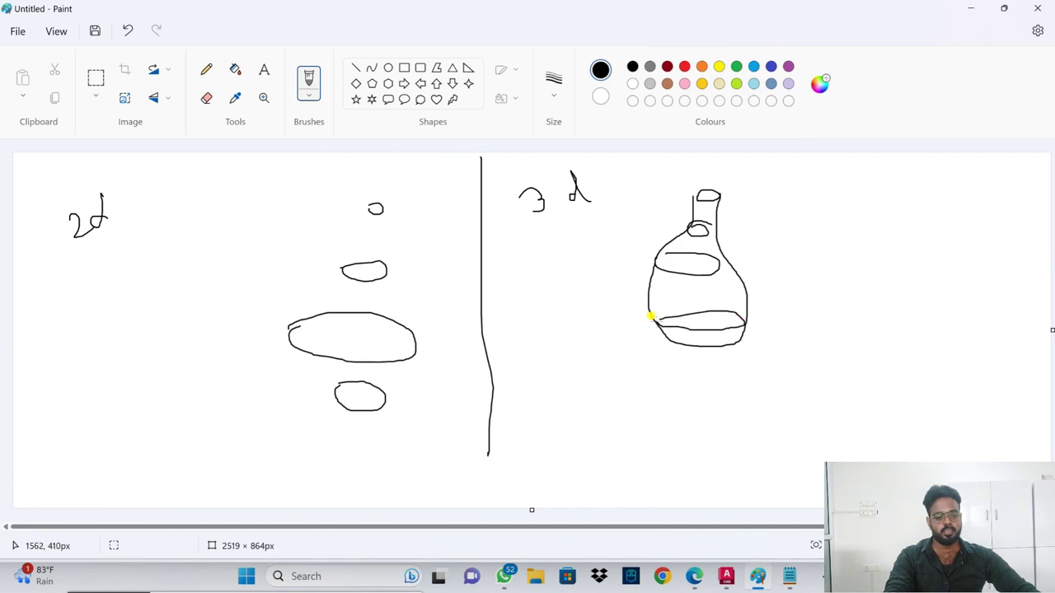
mouse_move(789, 576)
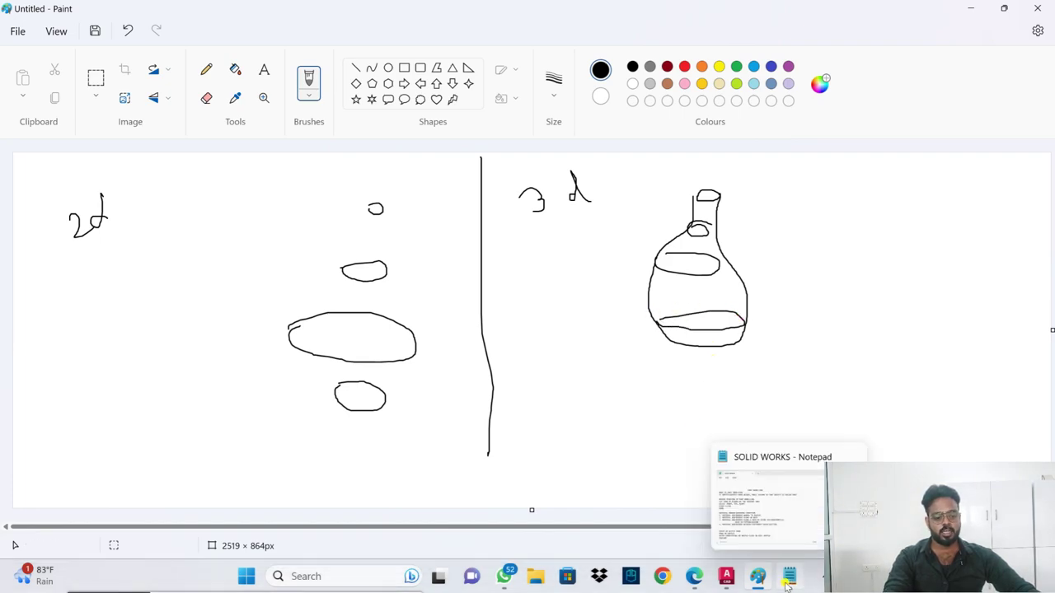
click(726, 577)
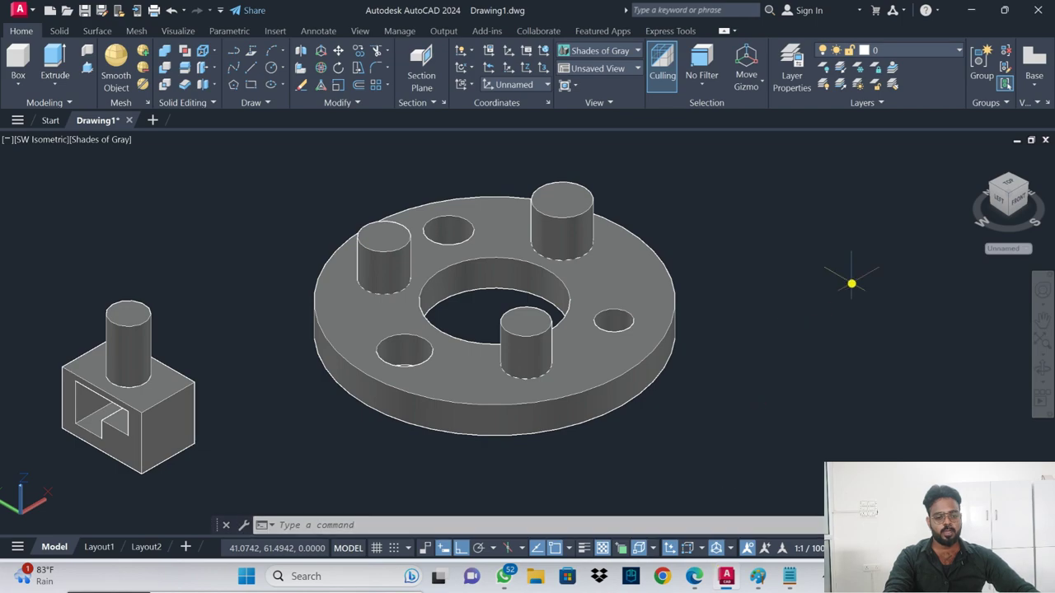
- Draw concentric circles of radius 4 and 9 in open space beside the model
middle_drag(853, 307, 318, 302)
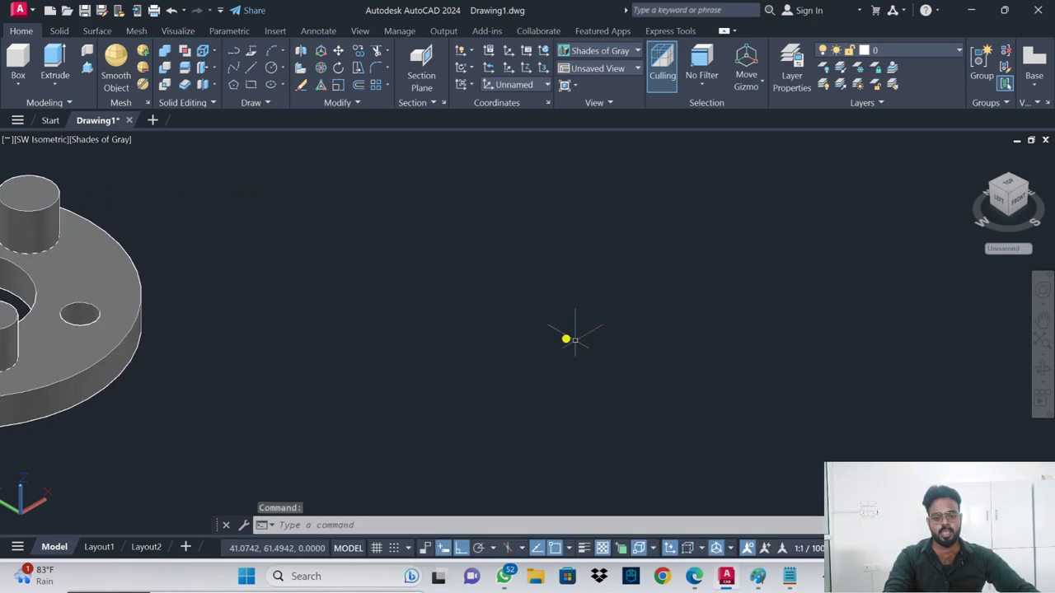
text(c)
key(Return)
click(609, 379)
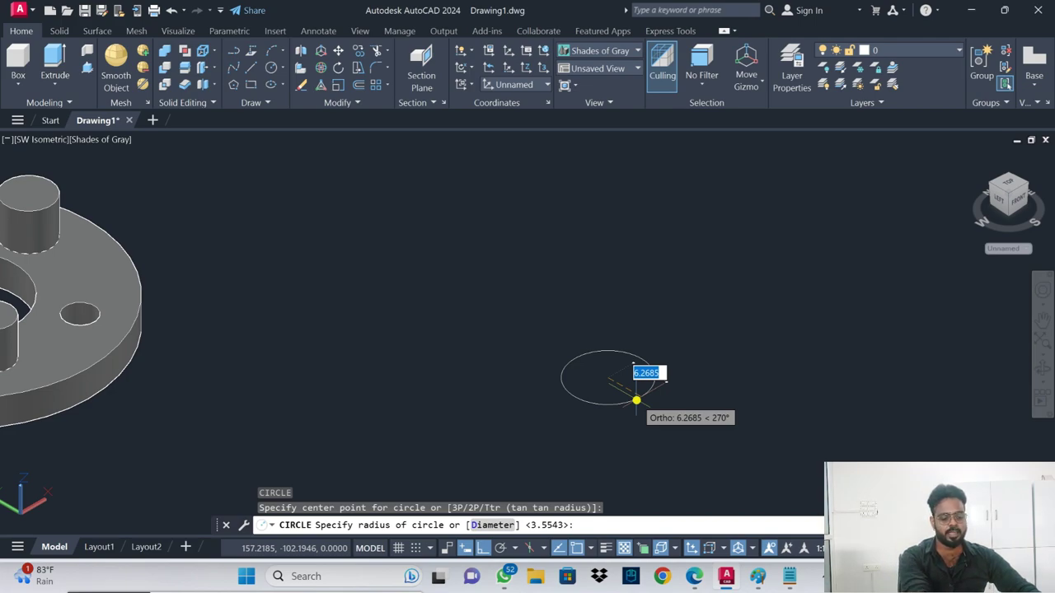
text(4)
key(Return)
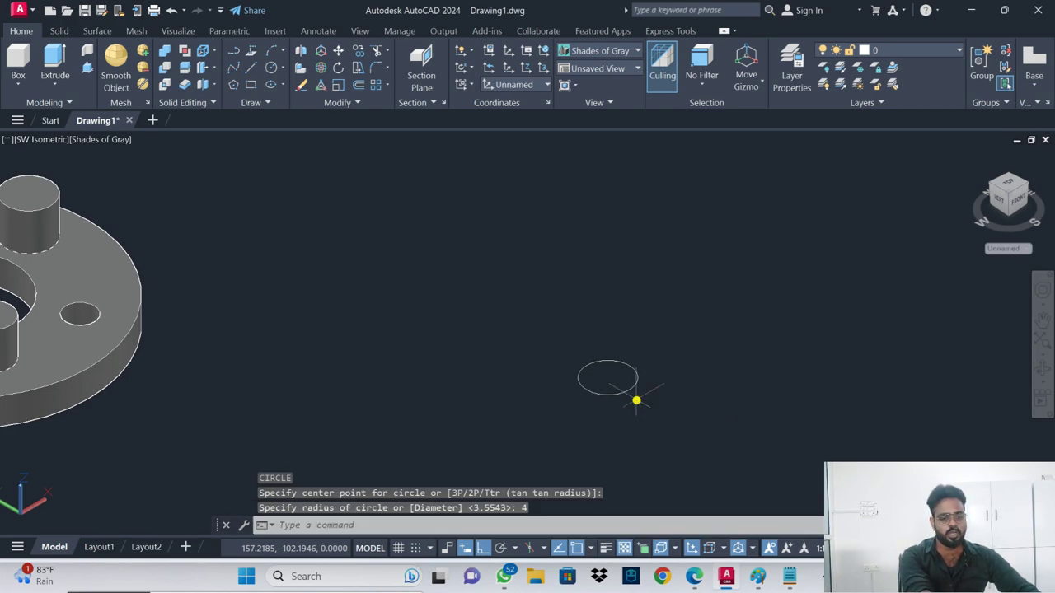
key(Return)
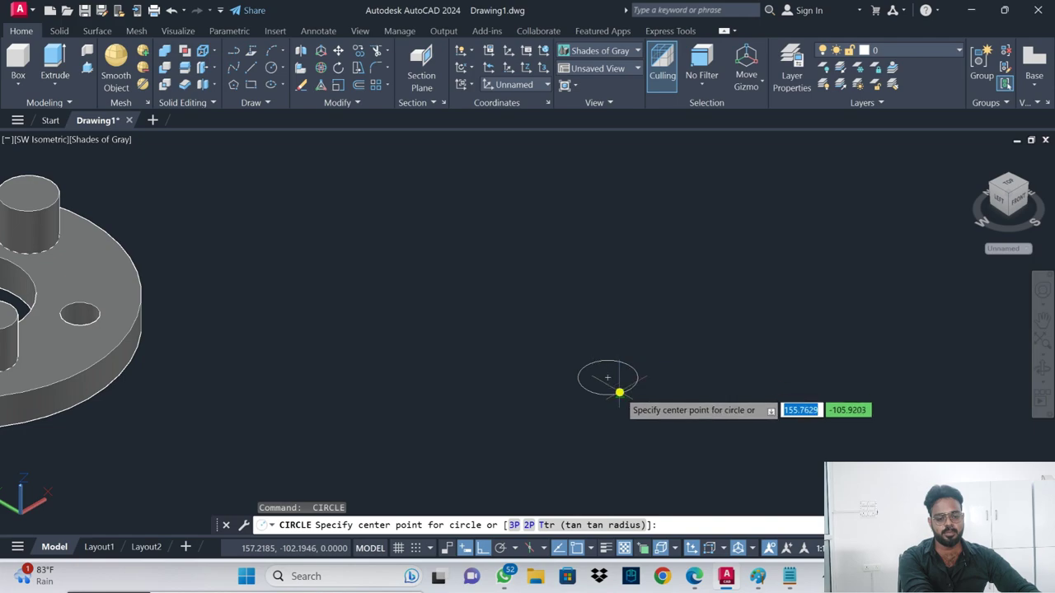
click(608, 378)
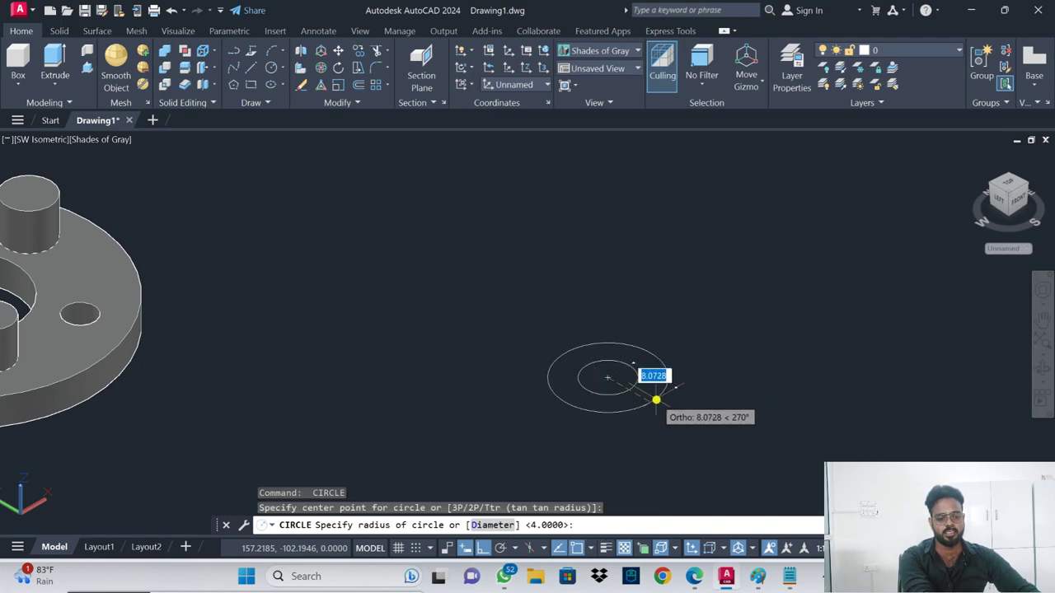
text(9)
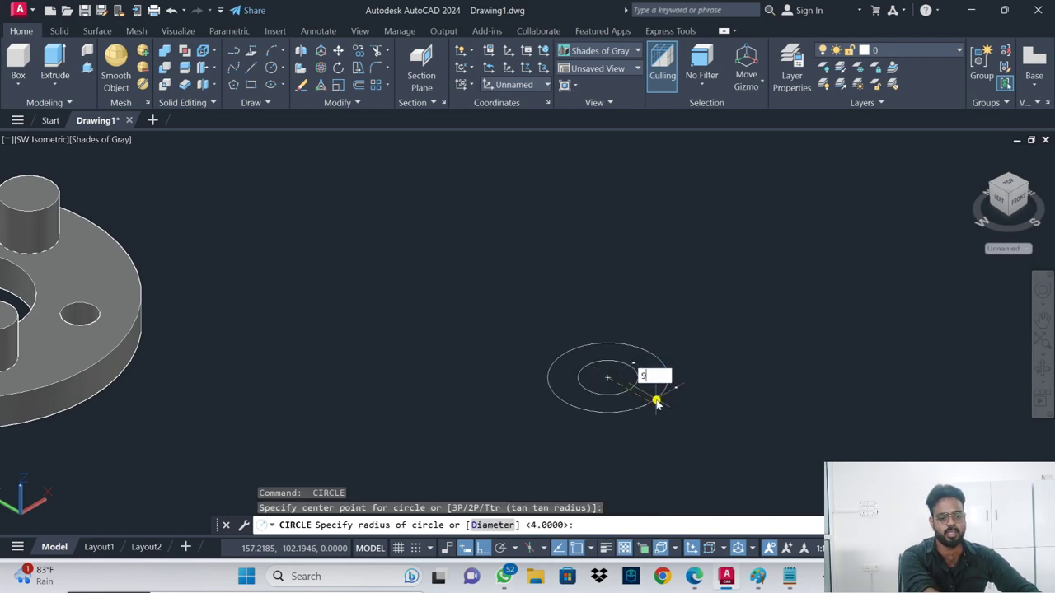
key(Return)
key(Return)
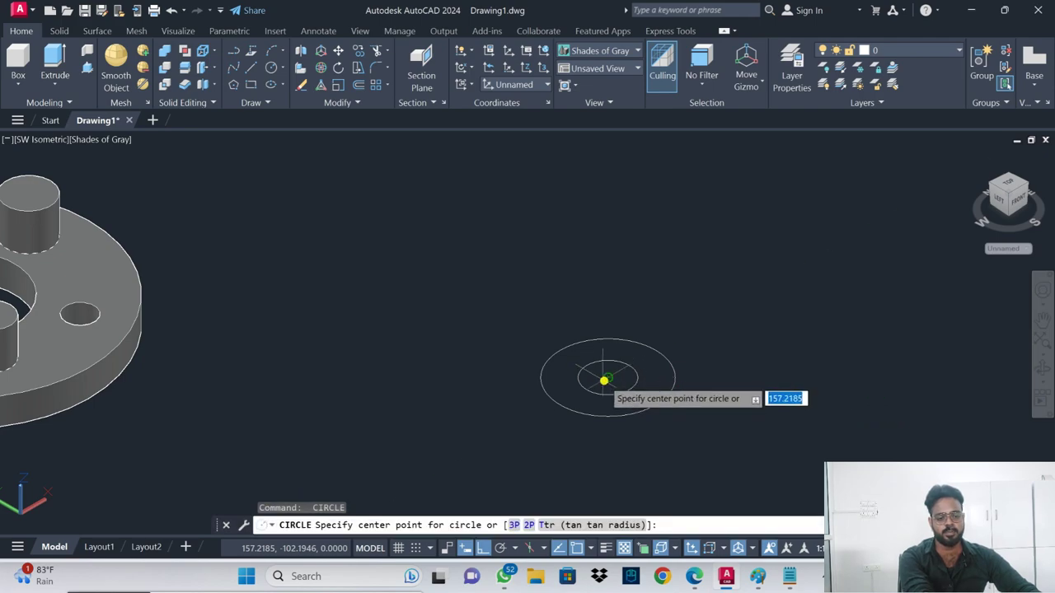
- Add circles of radius 6 and 2 on the same centre point
click(608, 378)
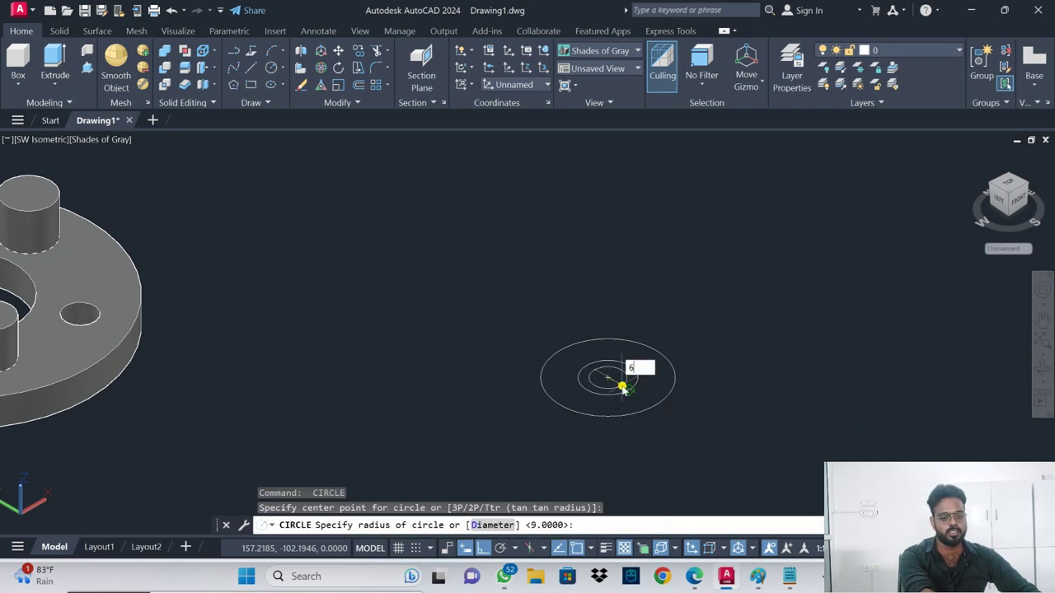
text(6)
key(Return)
key(Return)
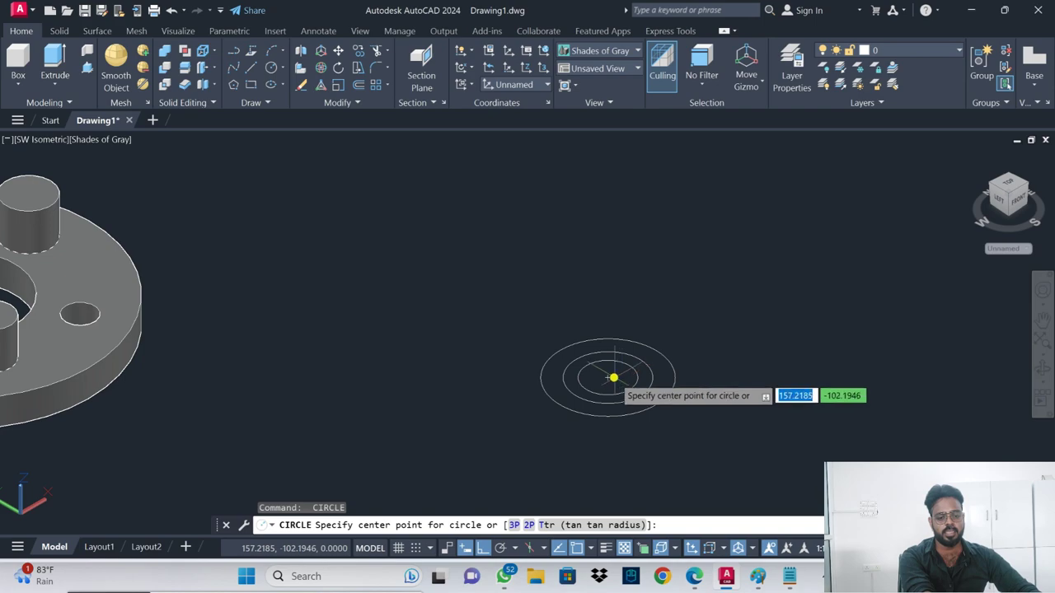
click(610, 377)
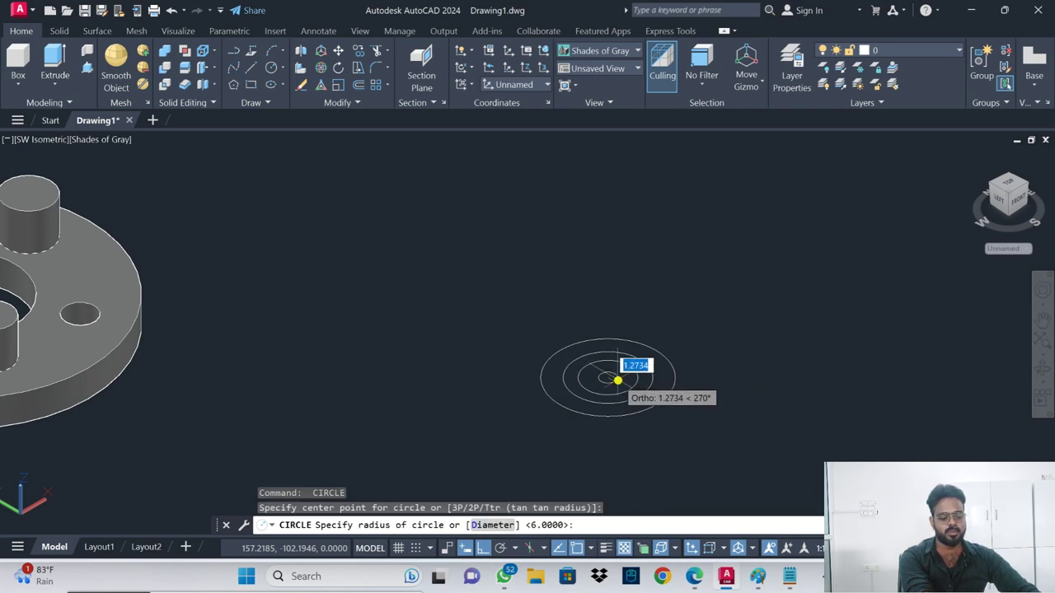
text(2)
key(Return)
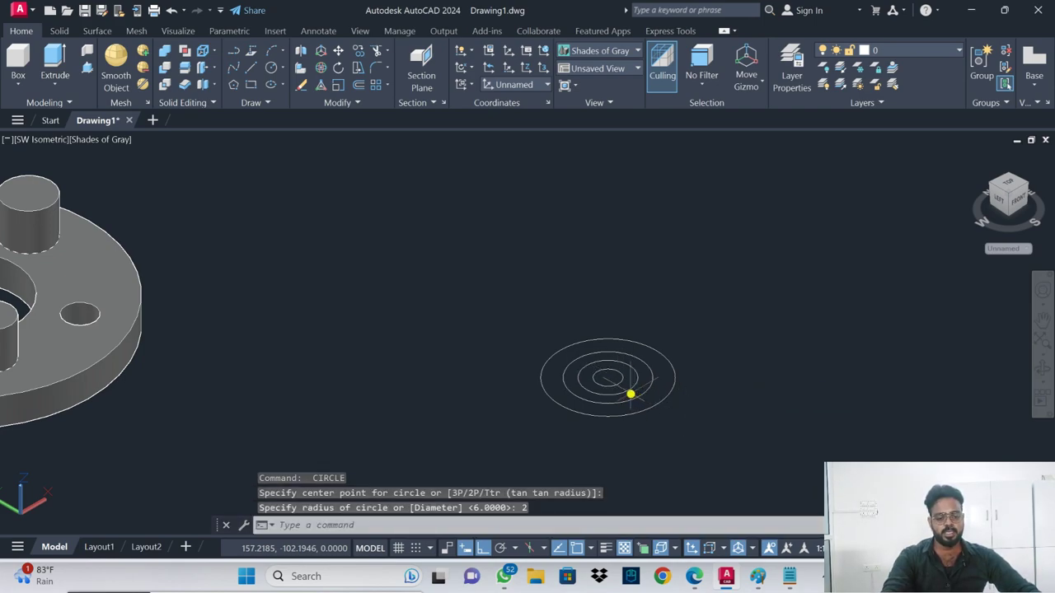
click(622, 391)
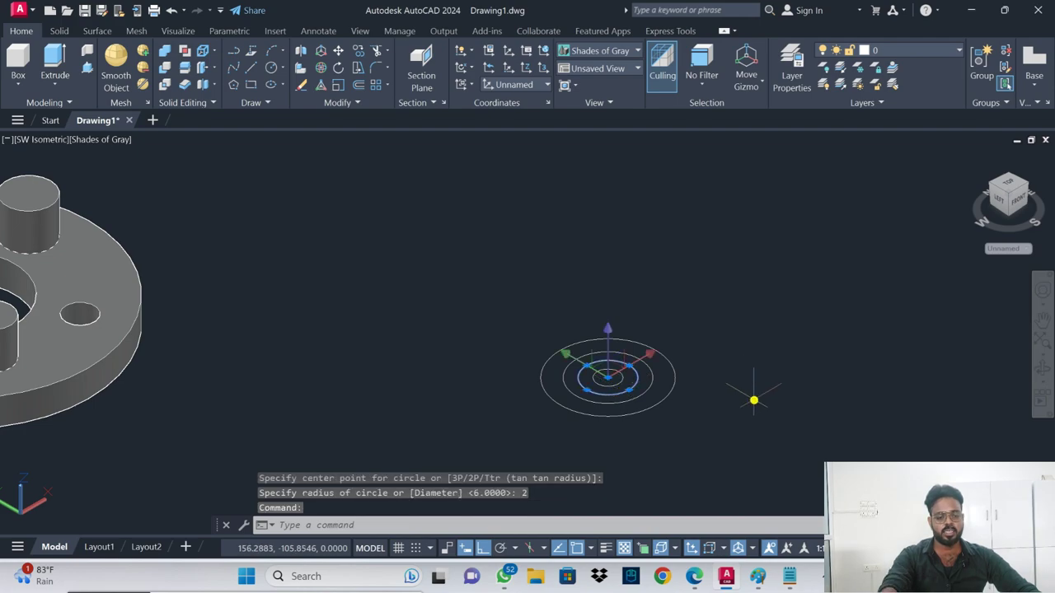
key(Escape)
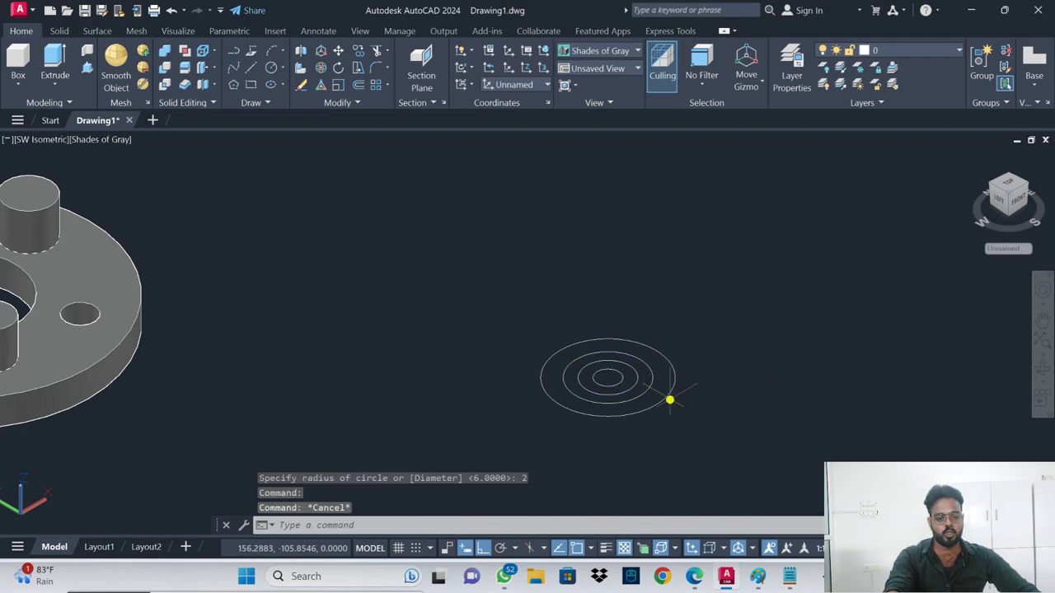
- Raise the outer radius 9 circle 8 units along the gizmo's Z axis
click(661, 401)
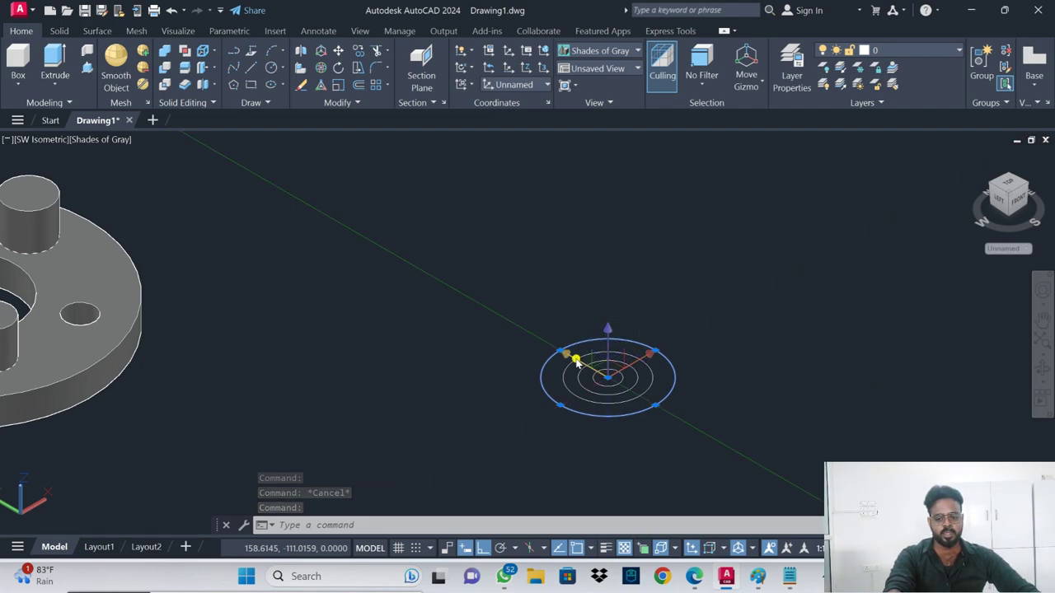
click(609, 329)
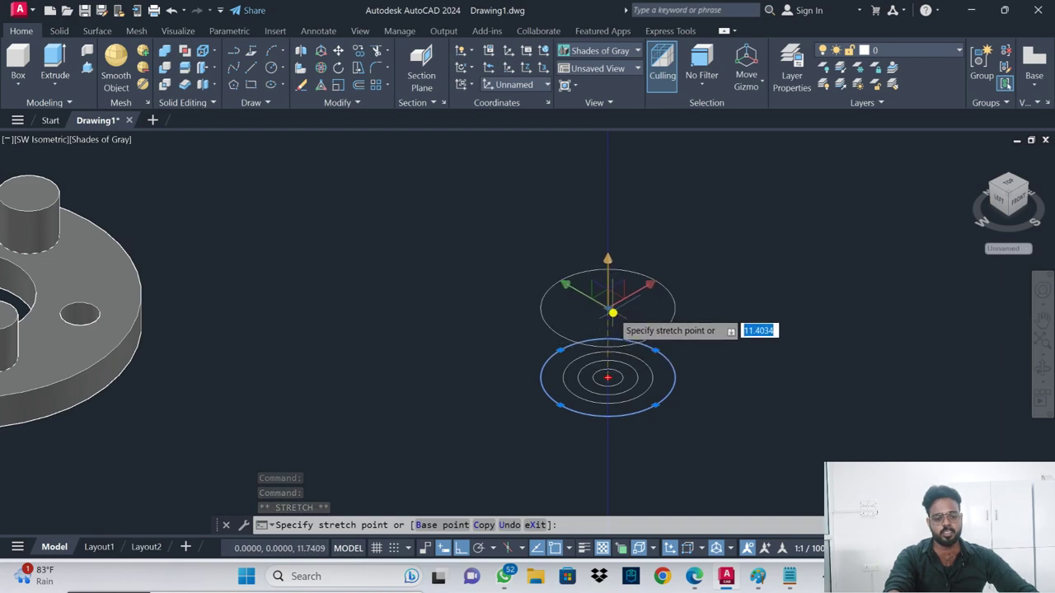
text(8)
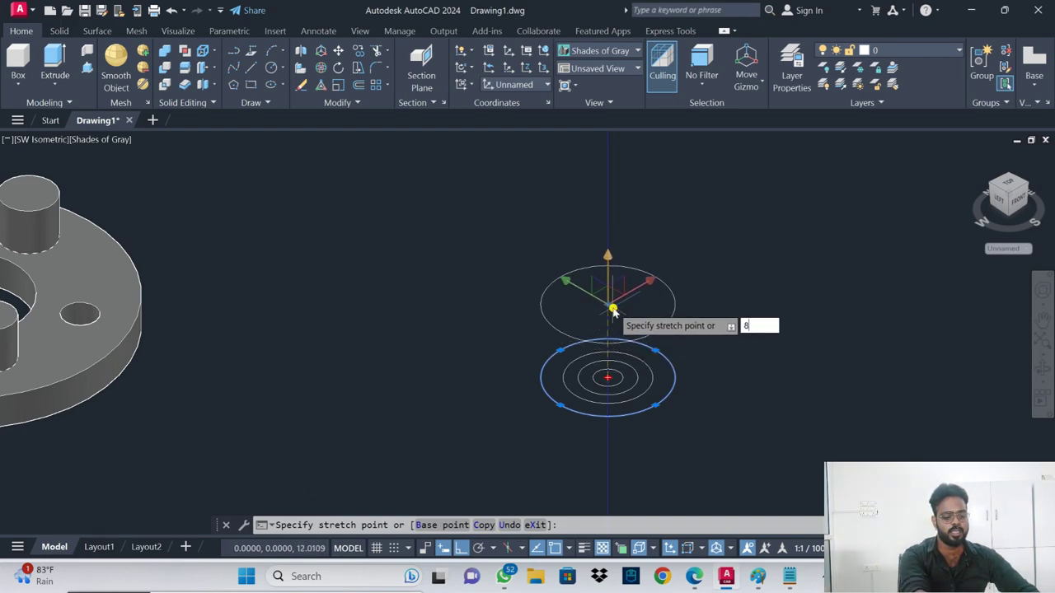
key(Return)
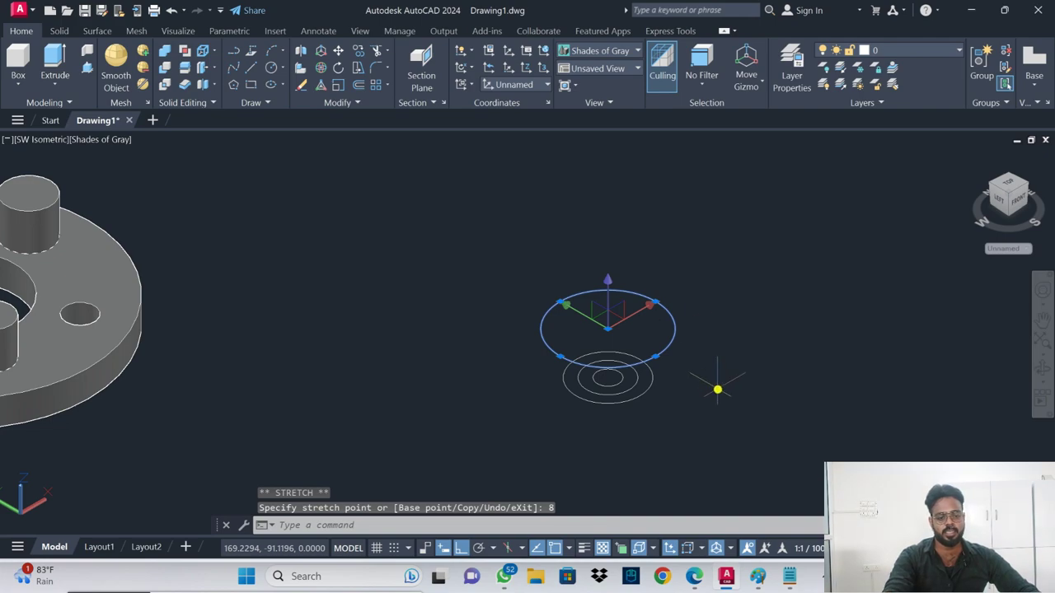
key(Escape)
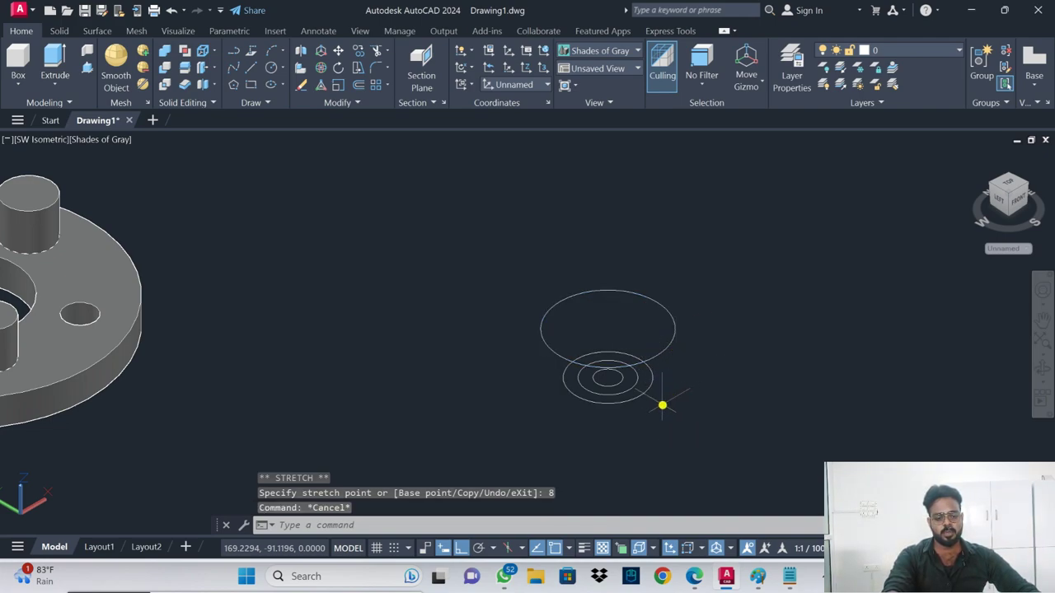
- Raise a lower circle 15 units straight up
click(642, 392)
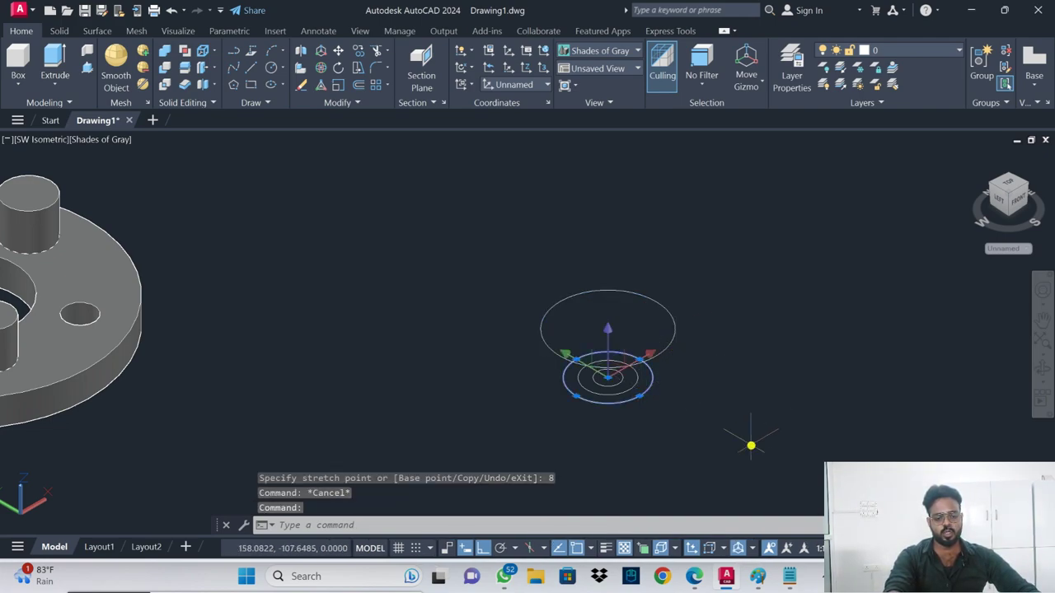
key(Escape)
click(669, 344)
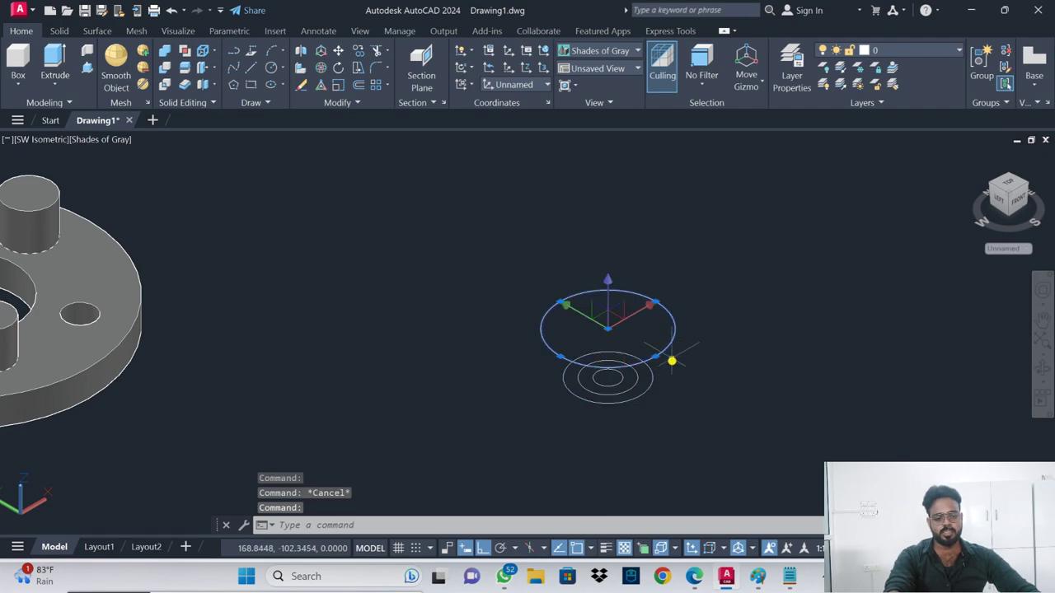
click(650, 384)
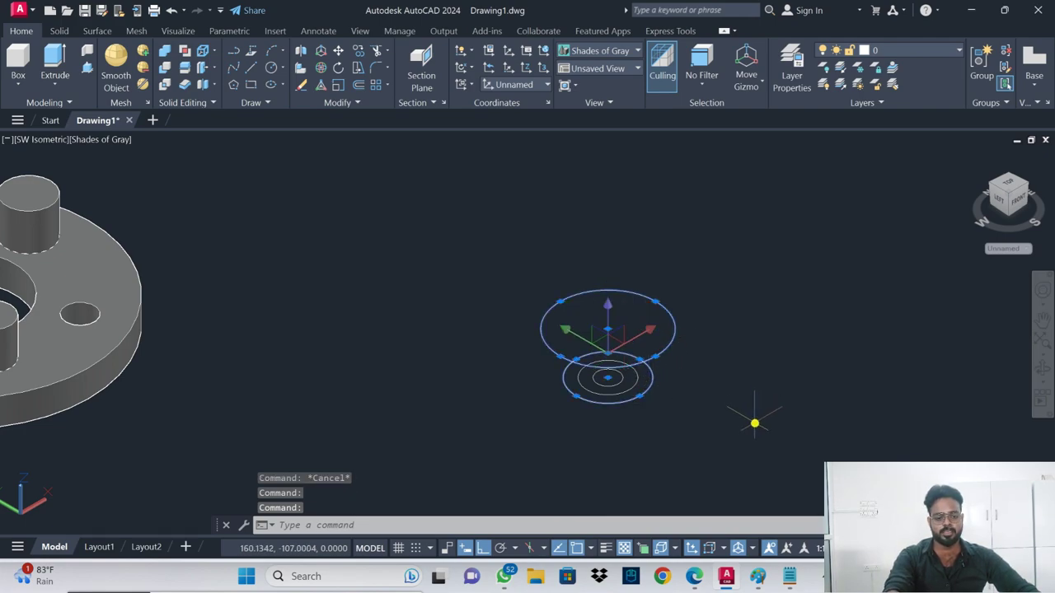
key(Escape)
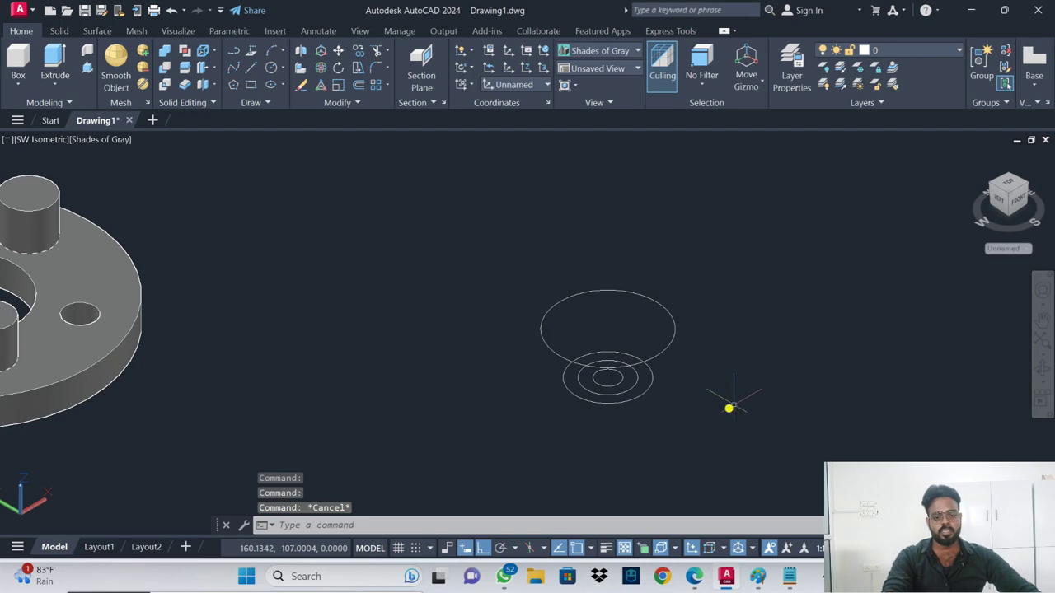
click(632, 399)
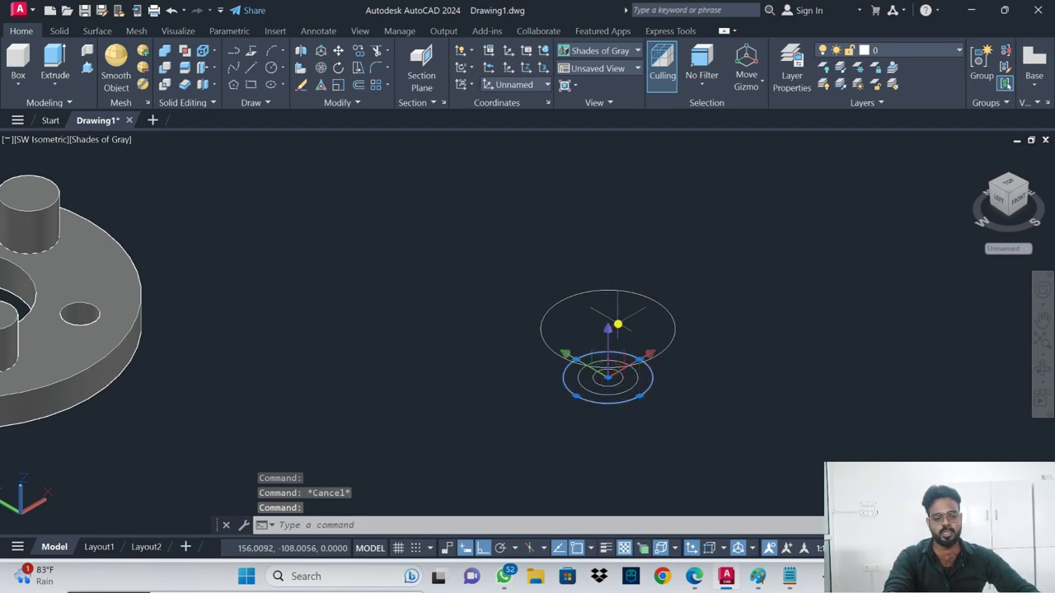
click(607, 332)
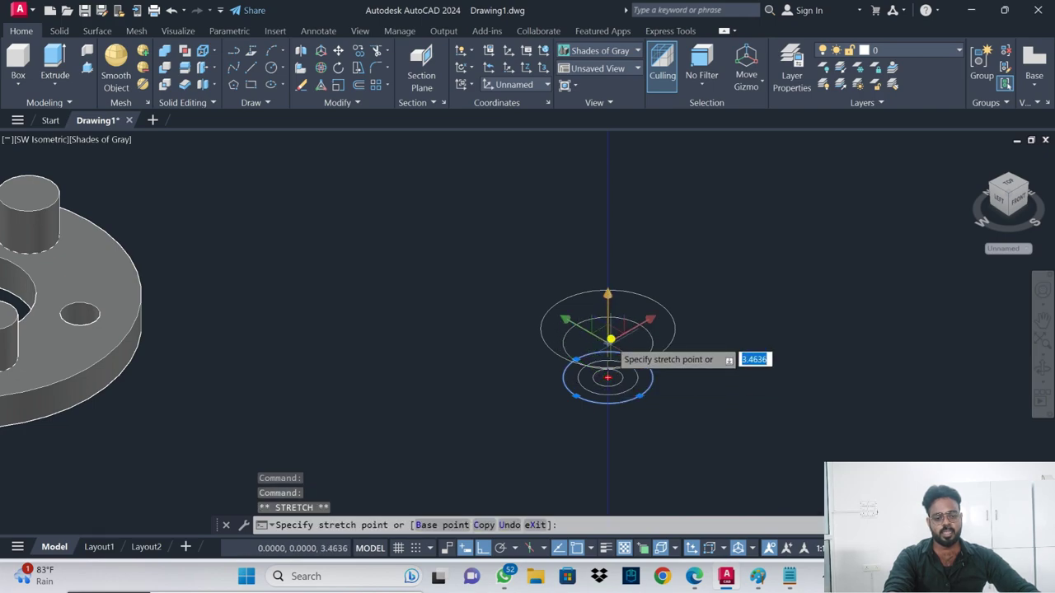
text(15)
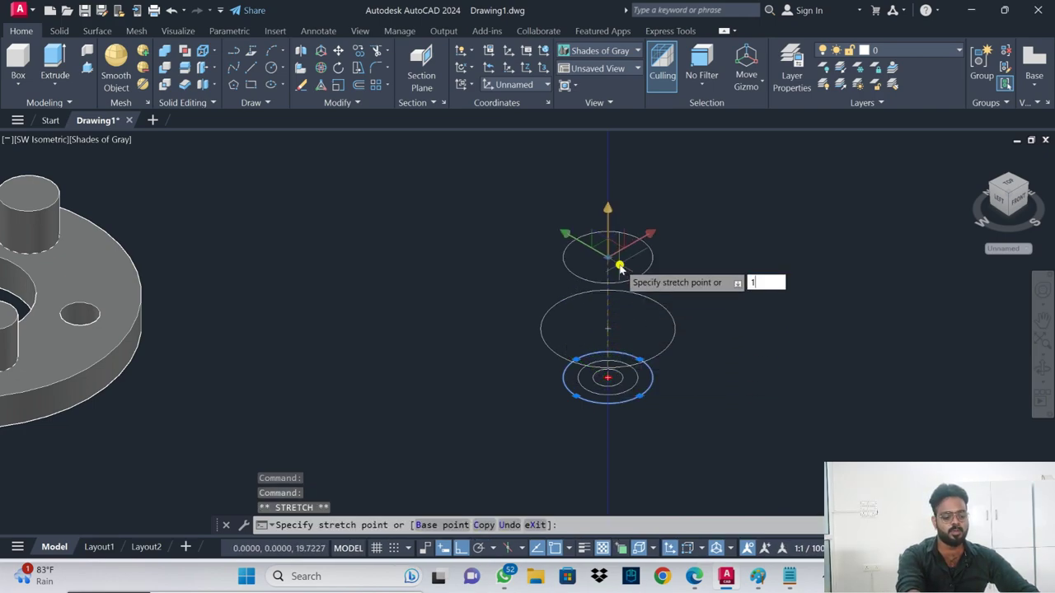
key(Return)
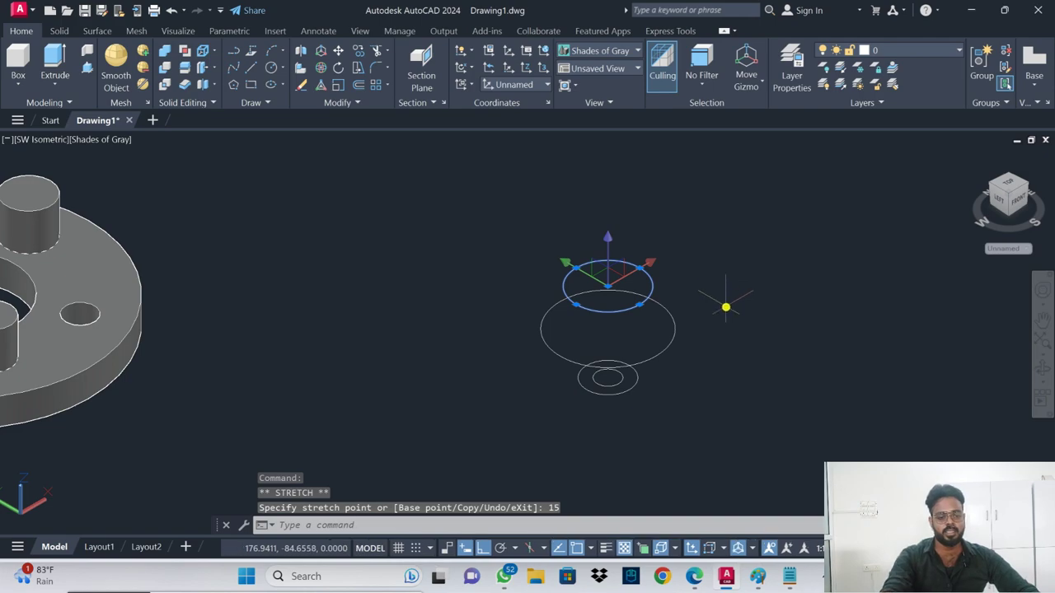
key(Escape)
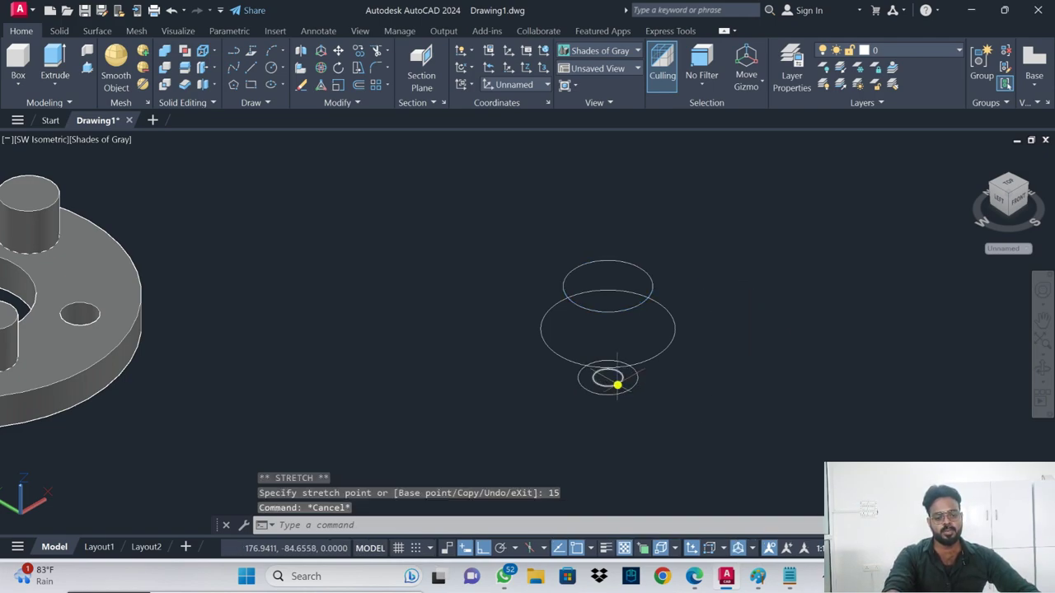
- Lift the small circle 25 units to the top and orbit to view the stack
click(618, 384)
click(608, 343)
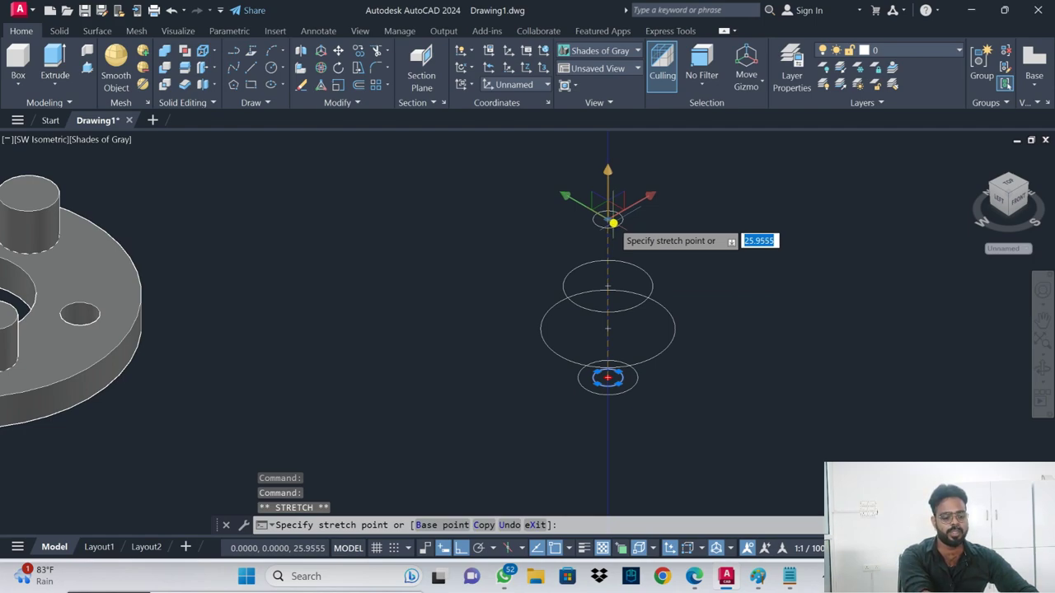
text(25)
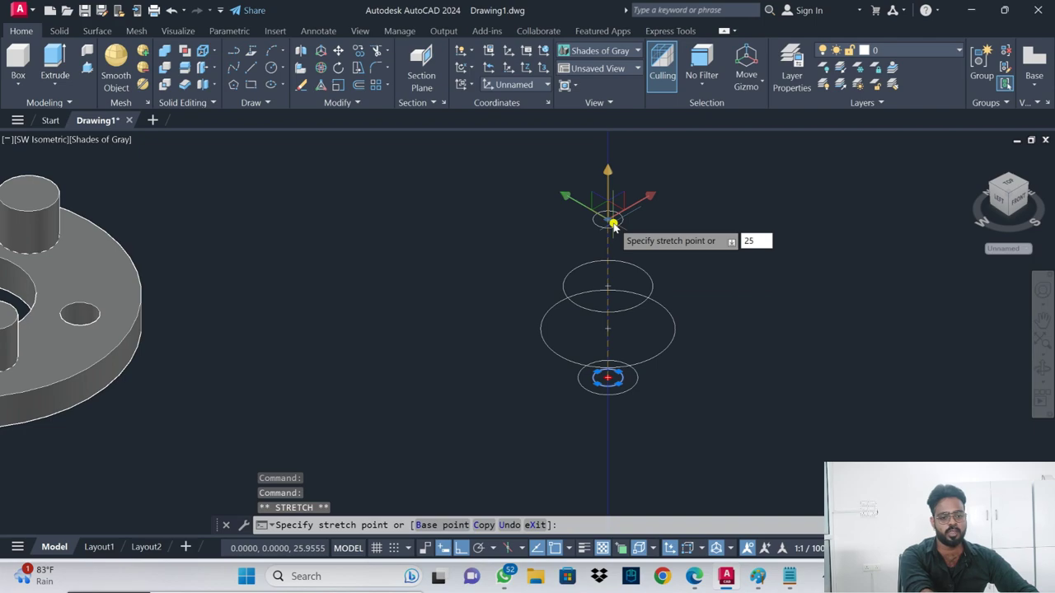
key(Return)
key(Escape)
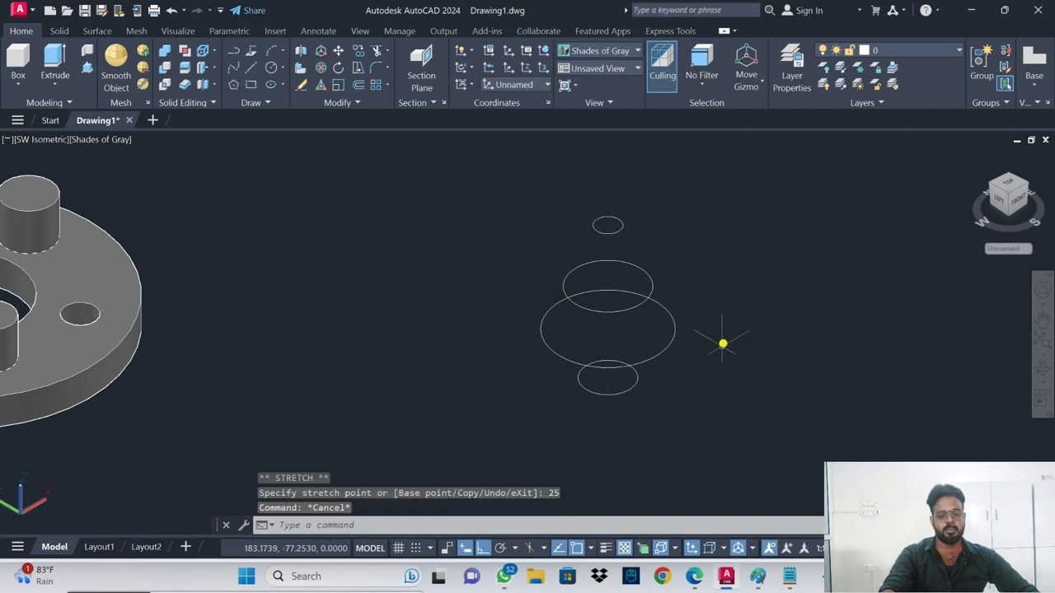
mouse_move(676, 401)
shift+middle_down()
mouse_move(666, 337)
mouse_move(668, 363)
mouse_move(684, 374)
shift+middle_up()
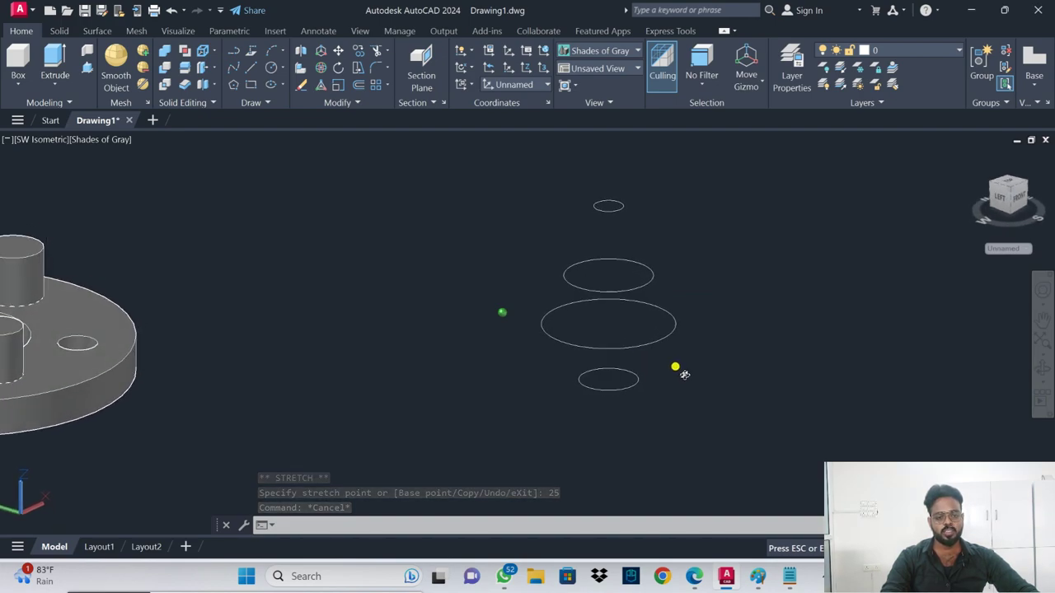
click(694, 578)
drag(256, 363, 363, 361)
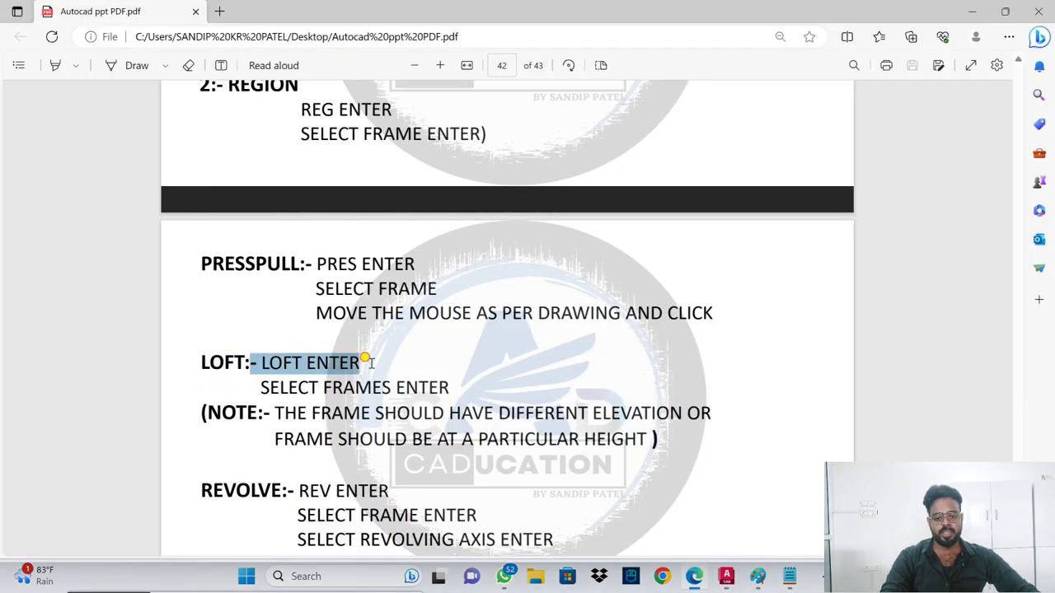
click(206, 408)
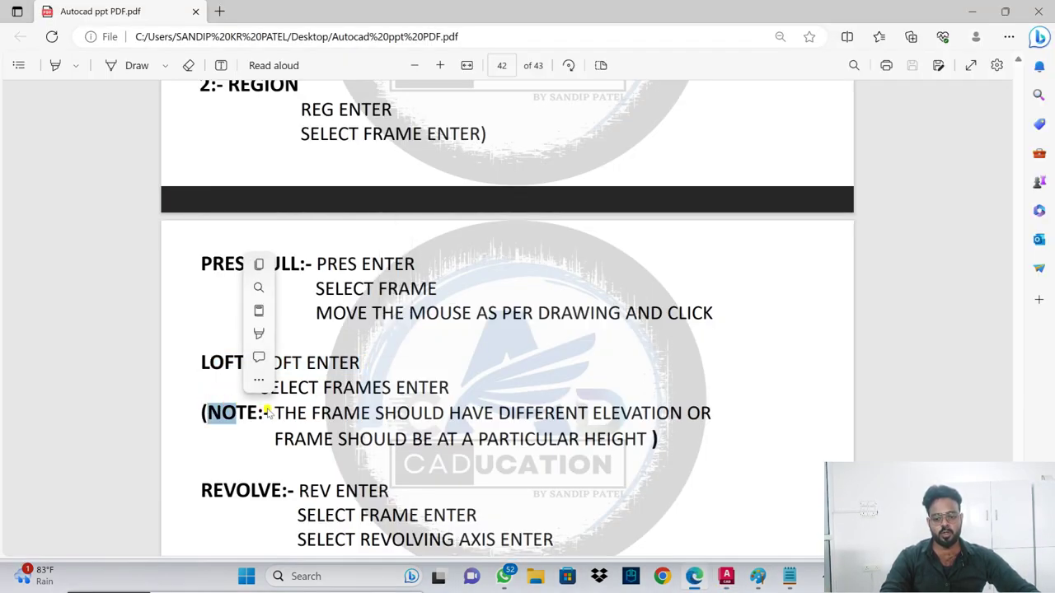
mouse_move(274, 412)
mouse_down()
mouse_move(666, 404)
mouse_move(431, 438)
mouse_move(633, 429)
mouse_up()
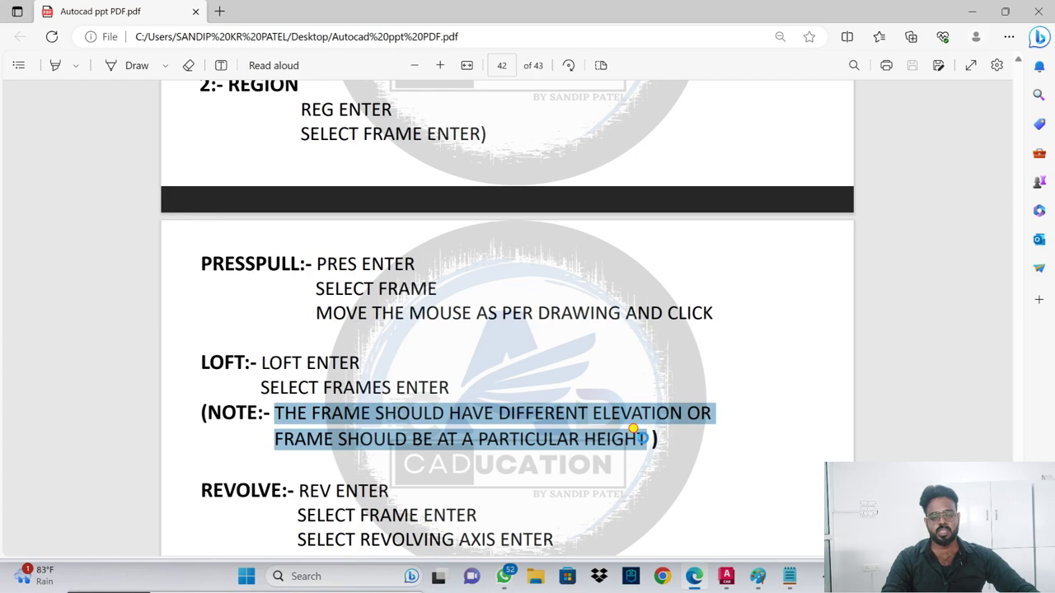
drag(633, 428, 641, 436)
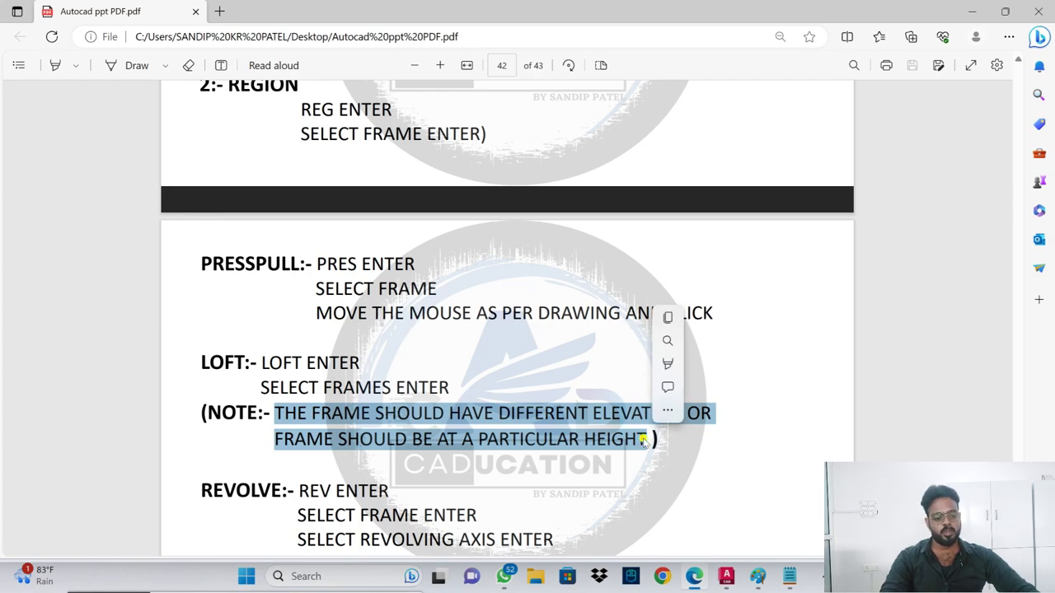
click(726, 576)
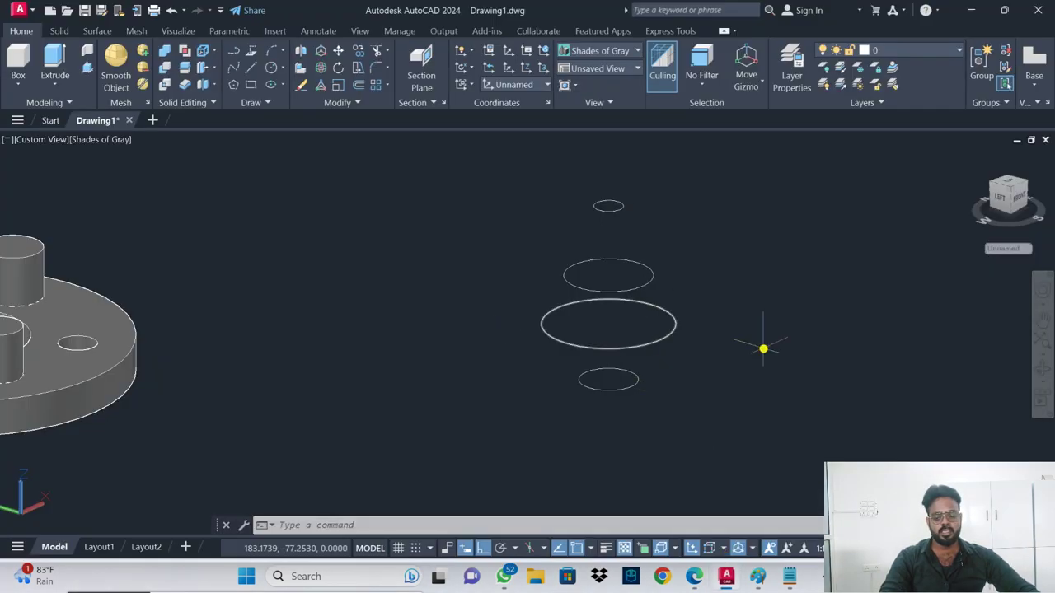
- Loft the four circles, picked bottom to top, into a single solid
text(loft)
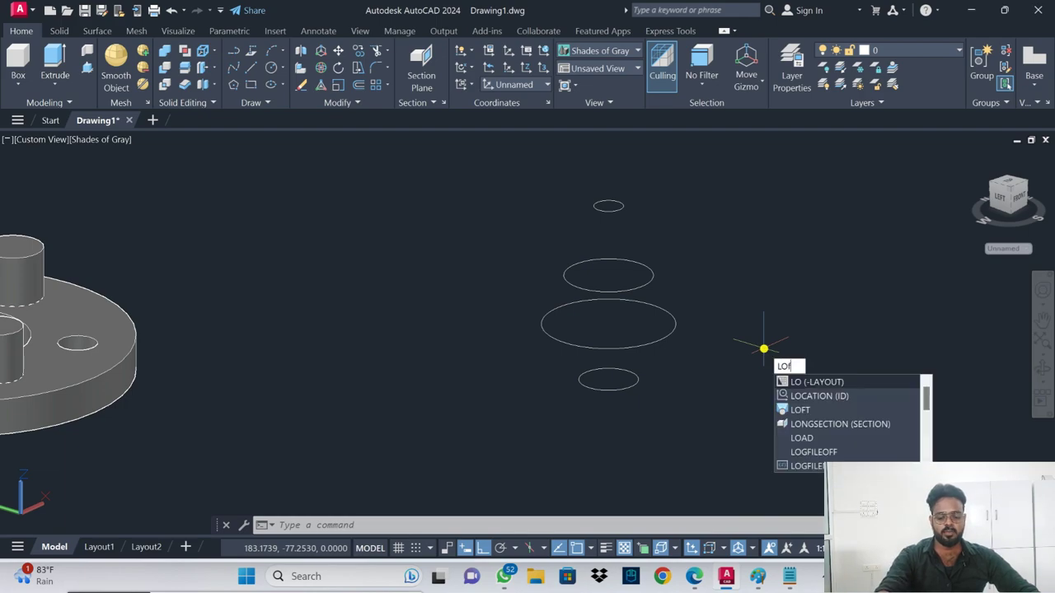
key(Return)
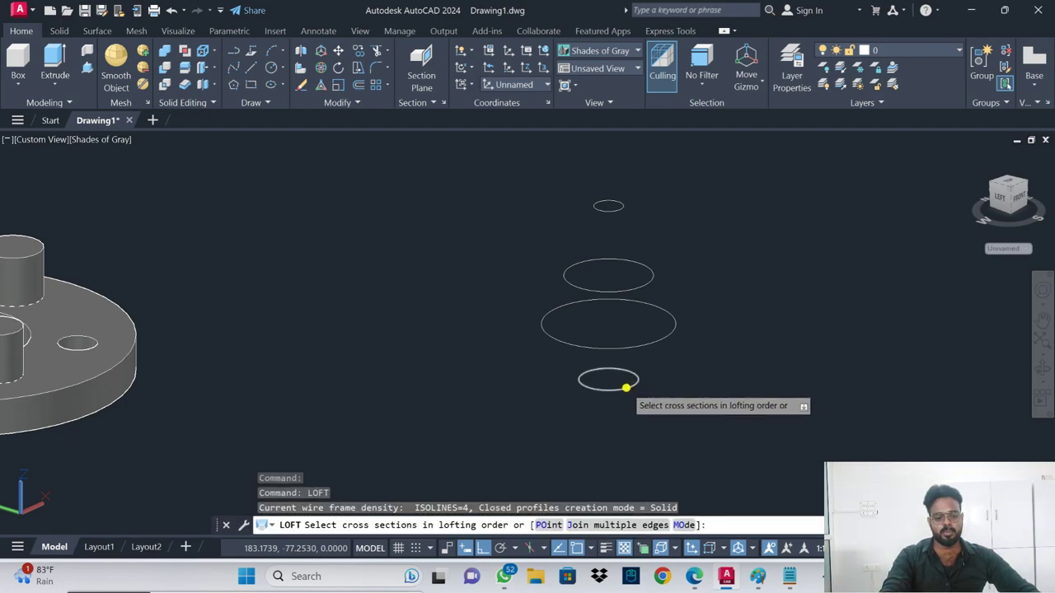
click(629, 384)
click(623, 348)
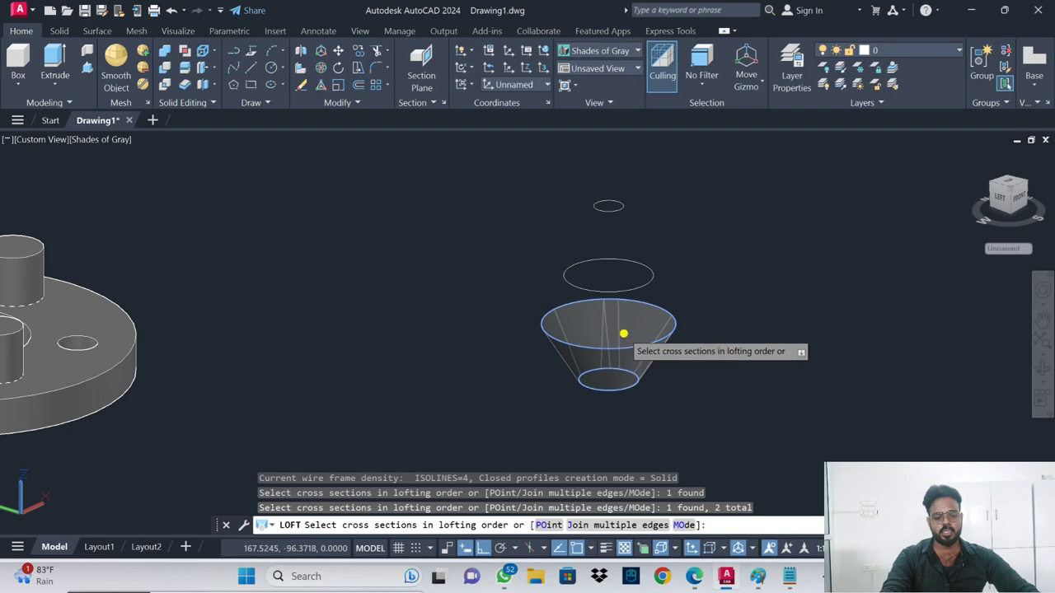
click(622, 291)
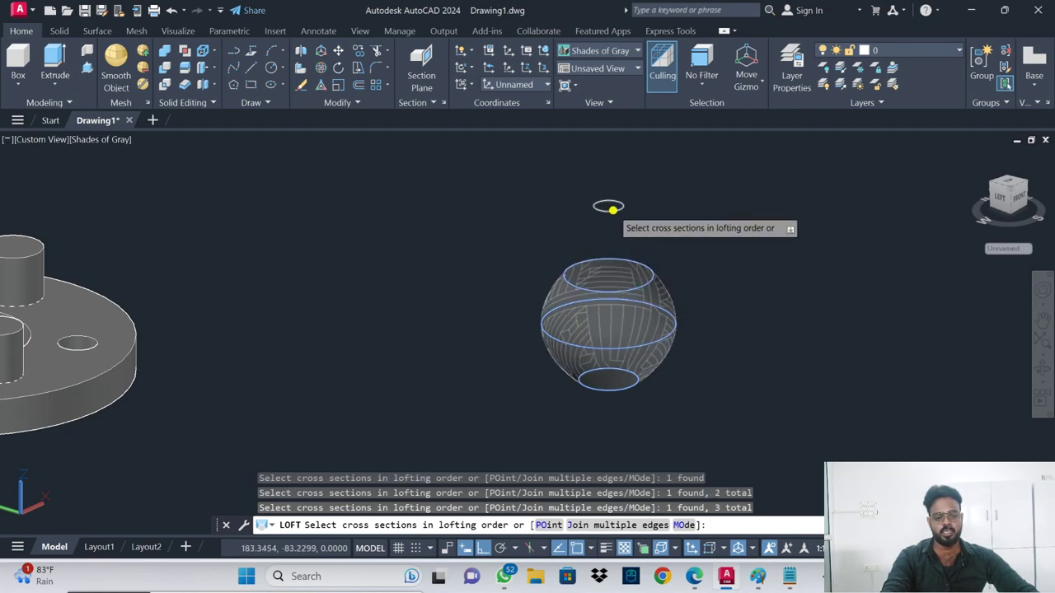
click(609, 206)
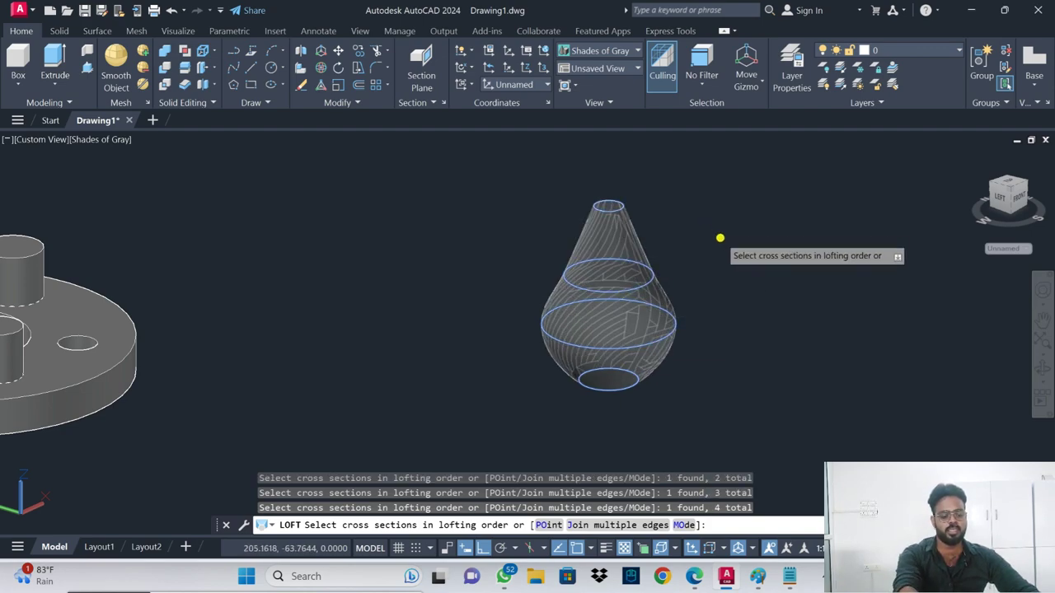
key(Return)
key(Return)
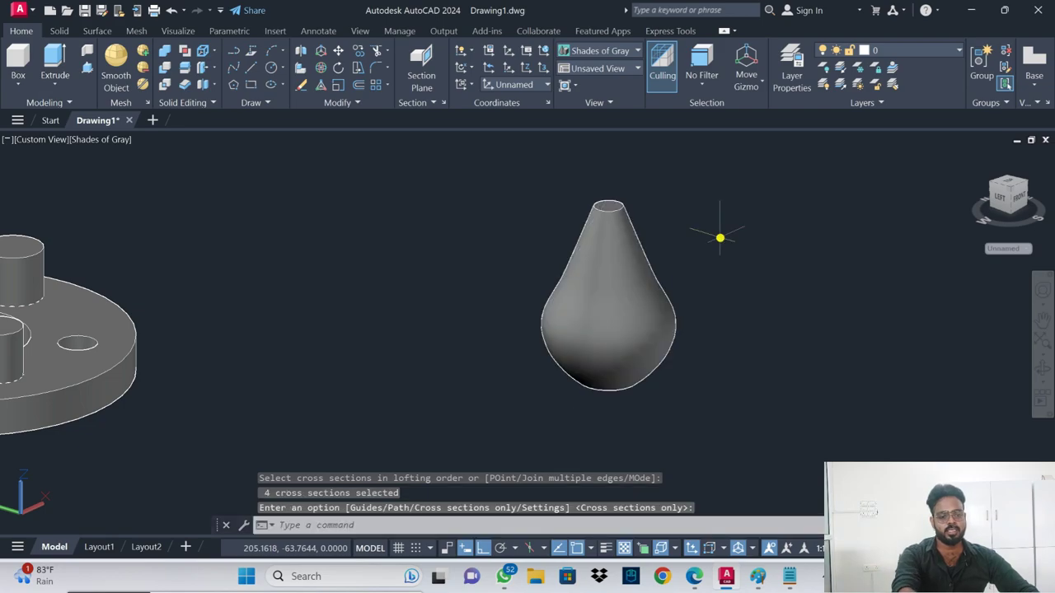
mouse_move(697, 248)
shift+middle_down()
mouse_move(686, 337)
mouse_move(688, 217)
mouse_move(678, 202)
shift+middle_up()
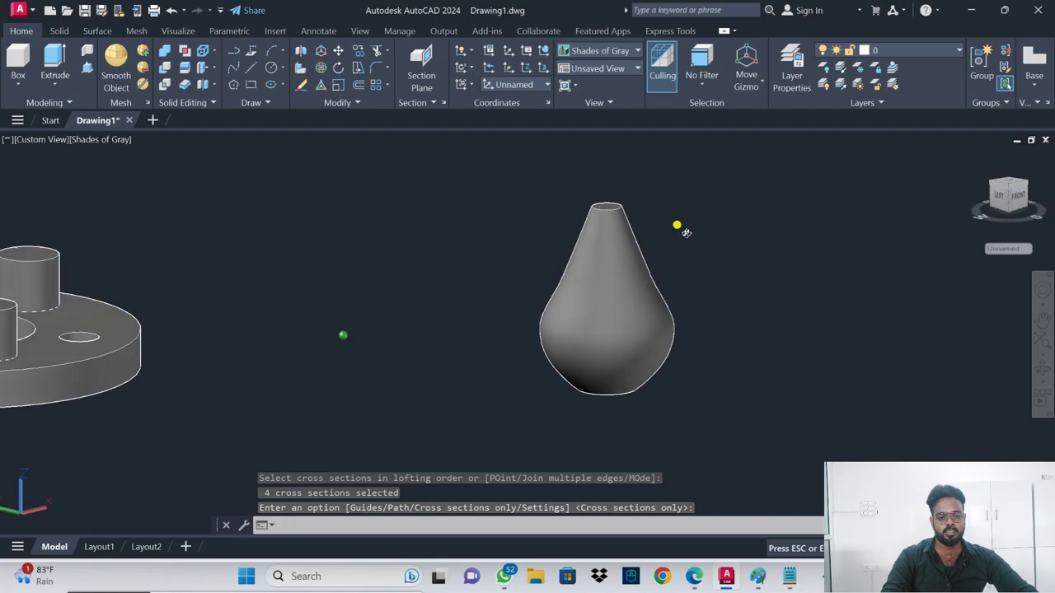
- Switch to SW Isometric view and pan the teardrop solid to the left
click(45, 139)
click(96, 270)
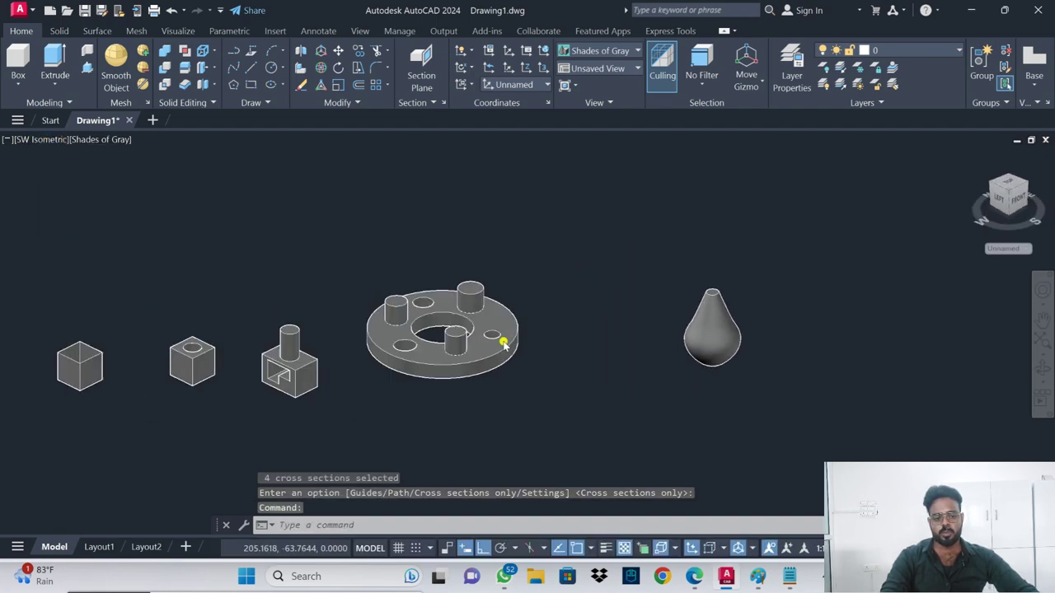
scroll(845, 342, up, 5)
mouse_move(852, 322)
middle_down()
mouse_move(487, 322)
mouse_move(377, 343)
middle_up()
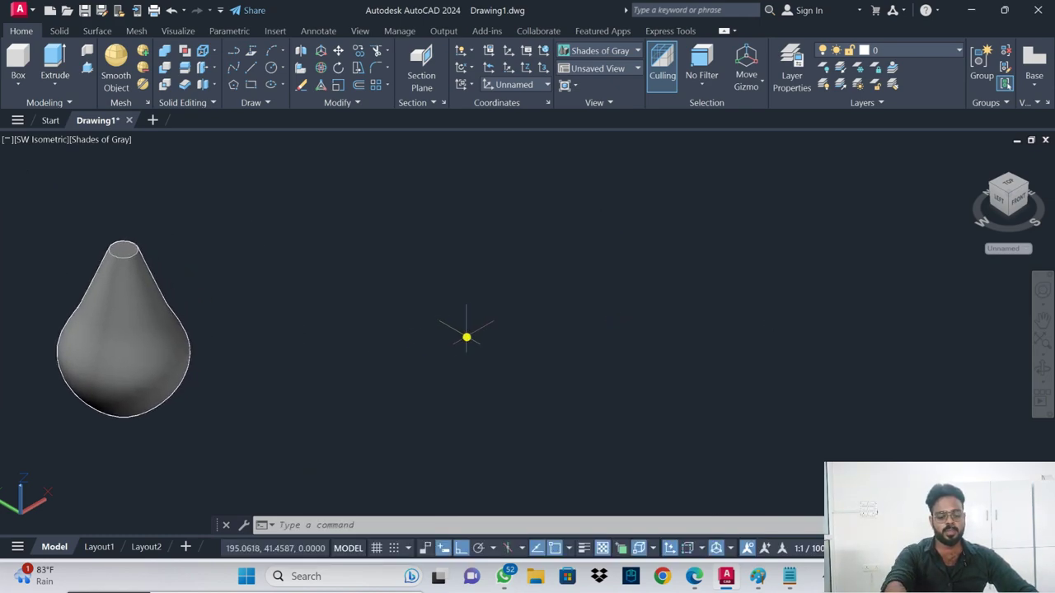
- Draw a six-sided inscribed polygon of radius 6 in open space
text(pol)
key(Return)
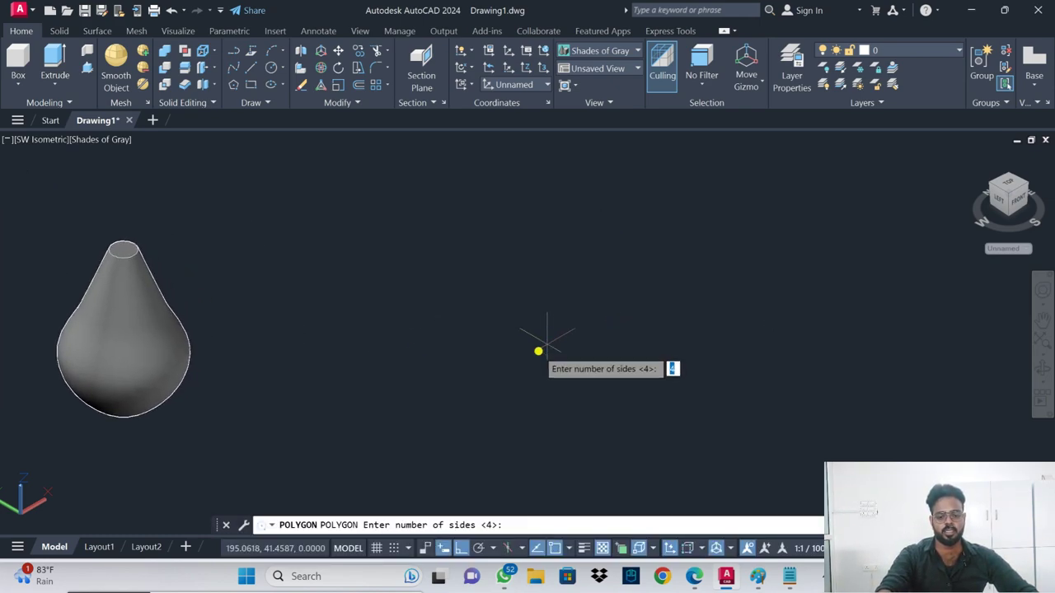
text(6)
key(Return)
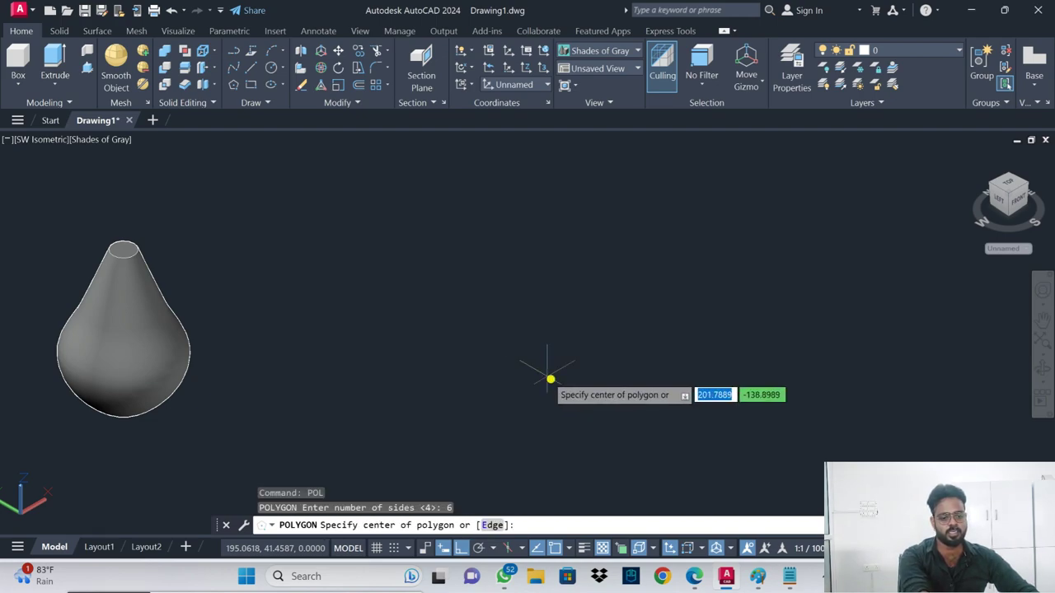
click(577, 371)
click(628, 404)
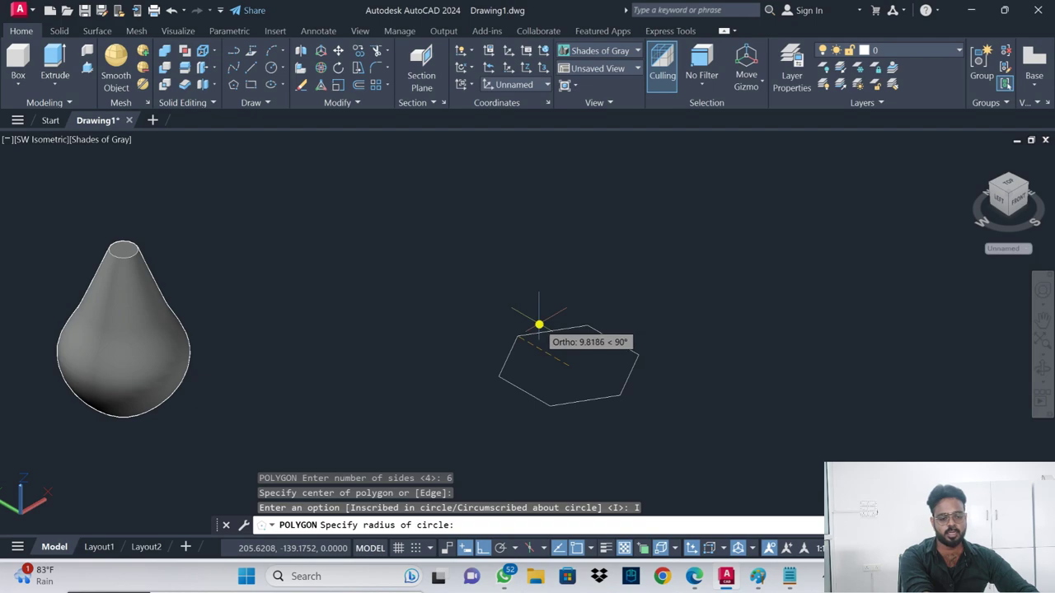
text(6)
key(Return)
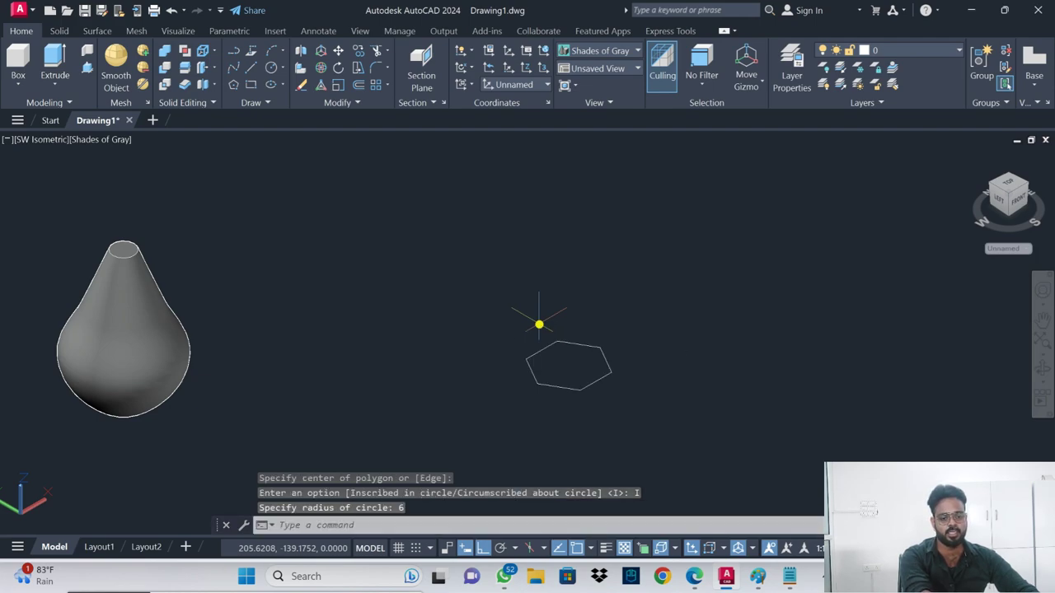
- Add concentric inscribed hexagons of radius 15 and 9 on the same centre
key(Return)
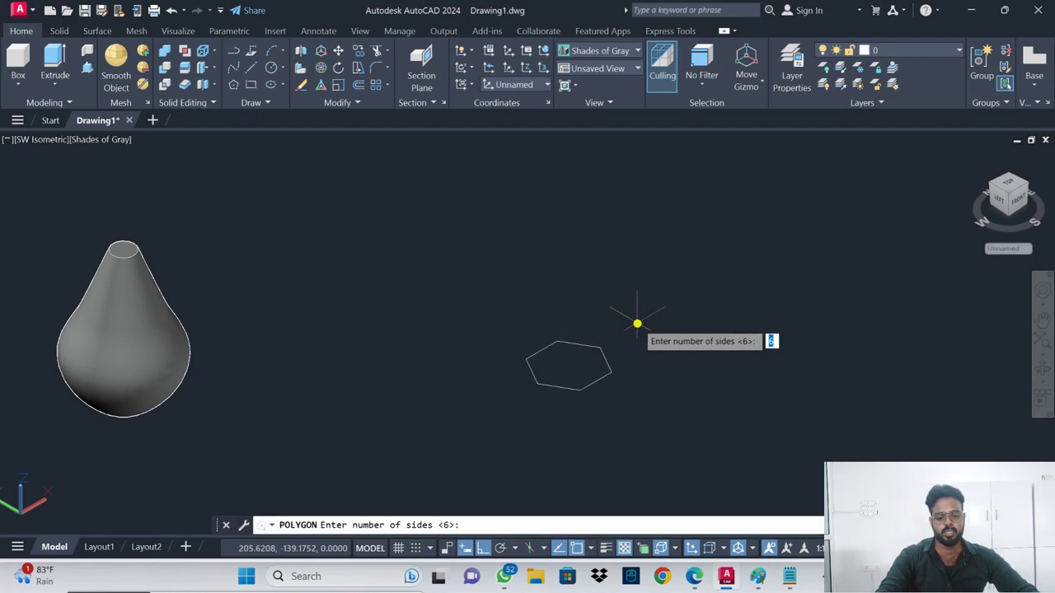
key(Return)
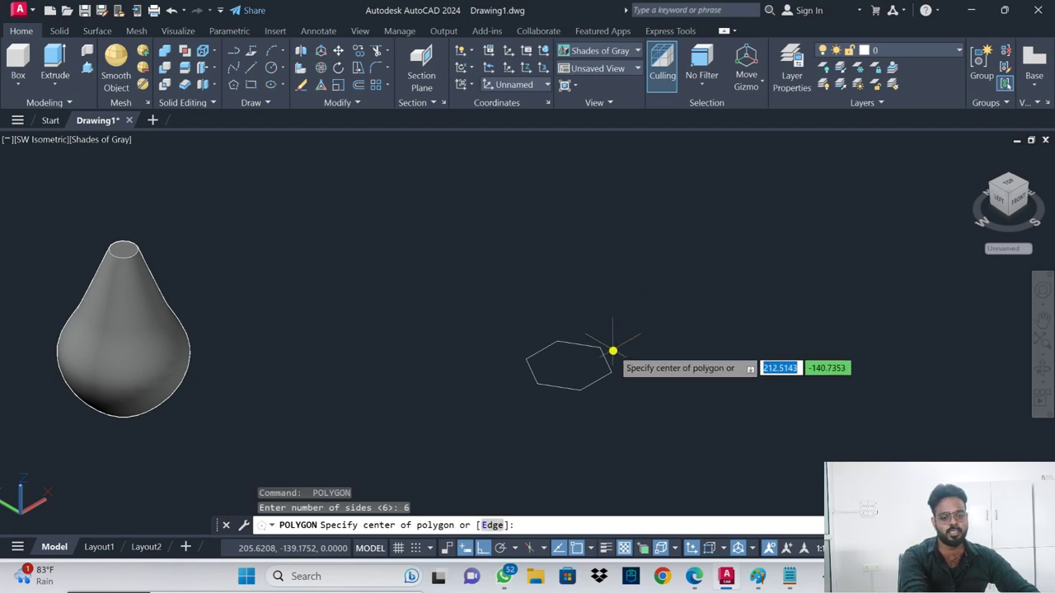
click(569, 367)
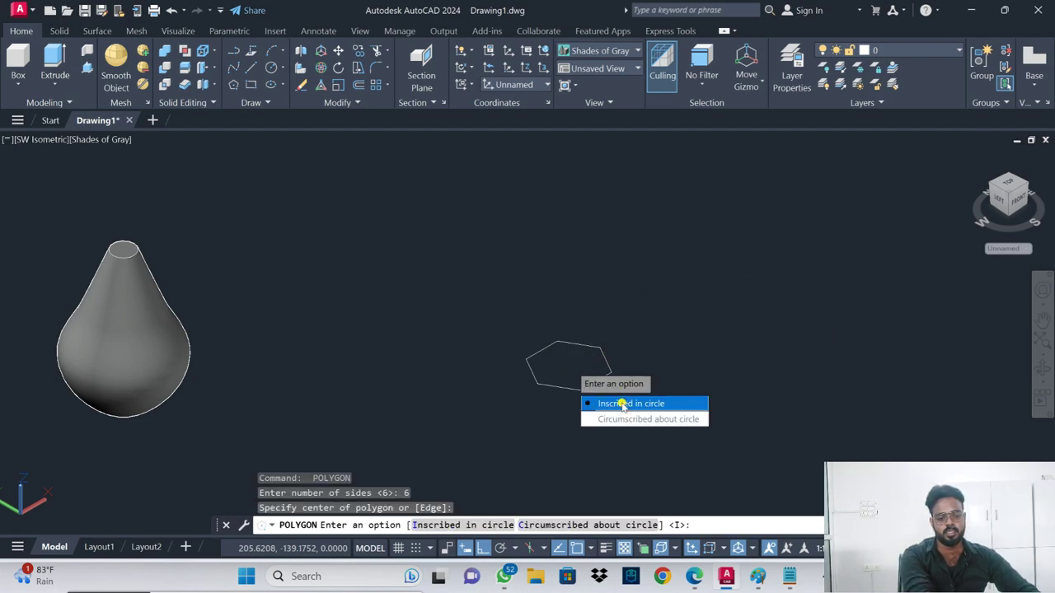
click(622, 405)
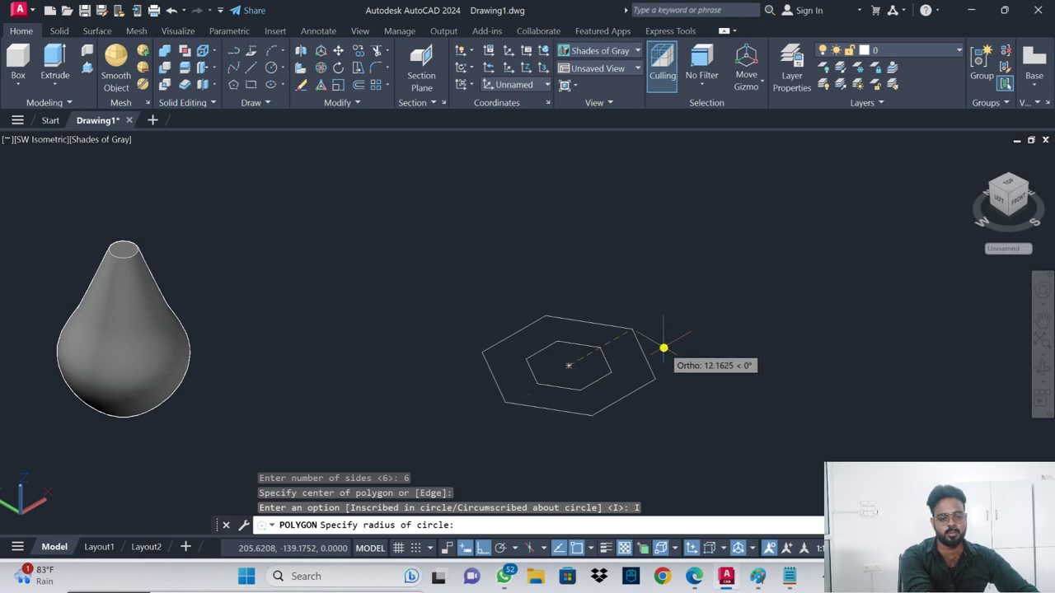
text(15)
key(Return)
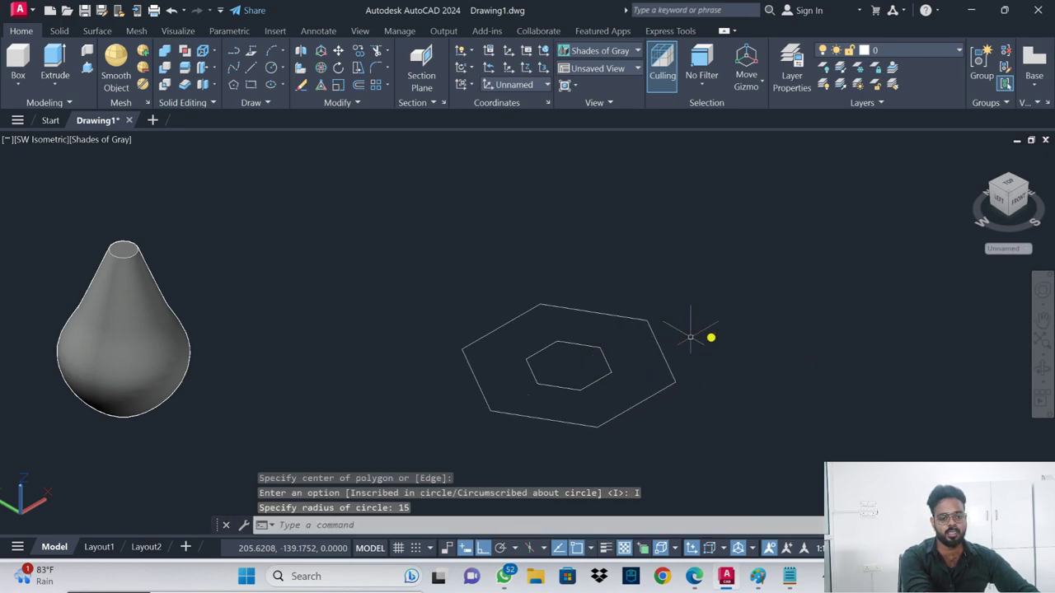
key(Return)
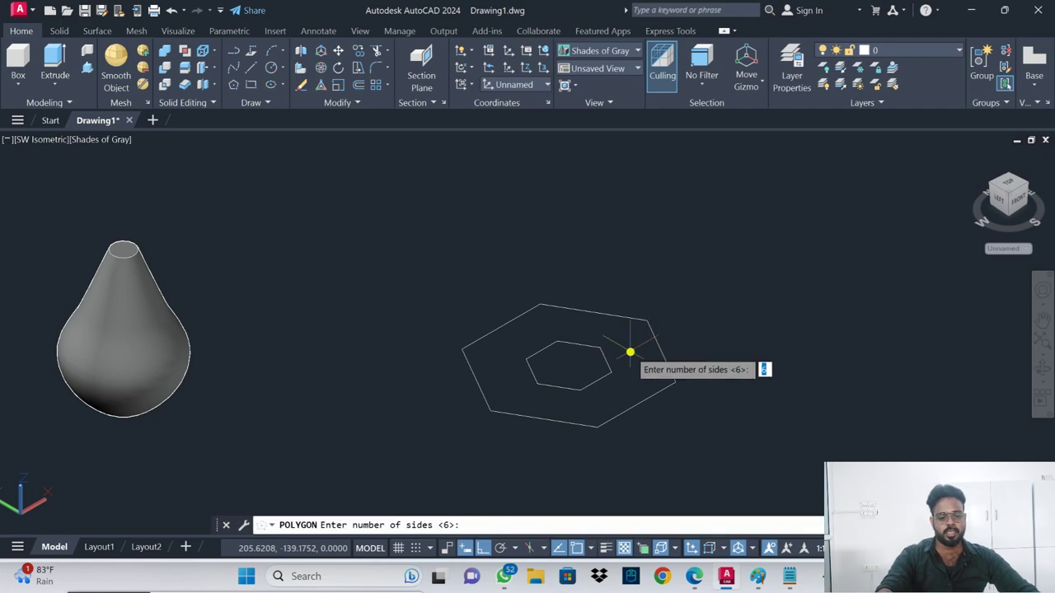
text(6)
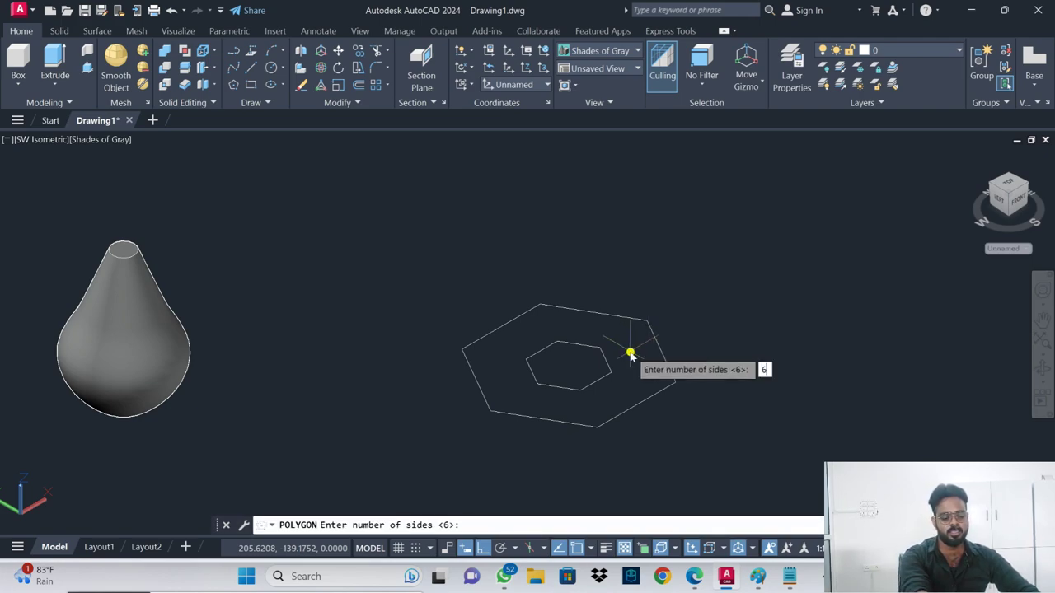
key(Return)
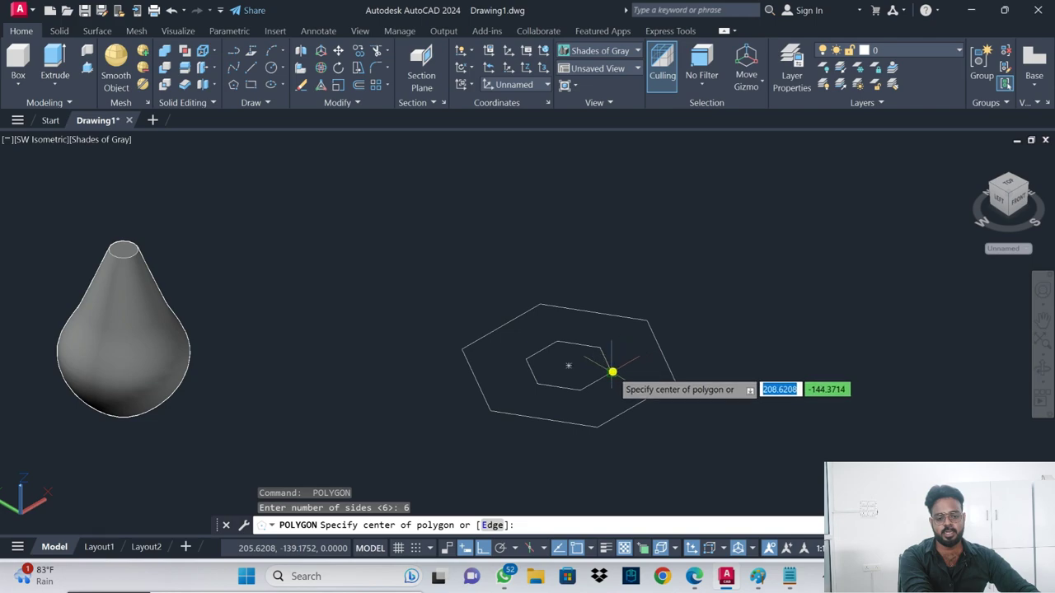
click(573, 363)
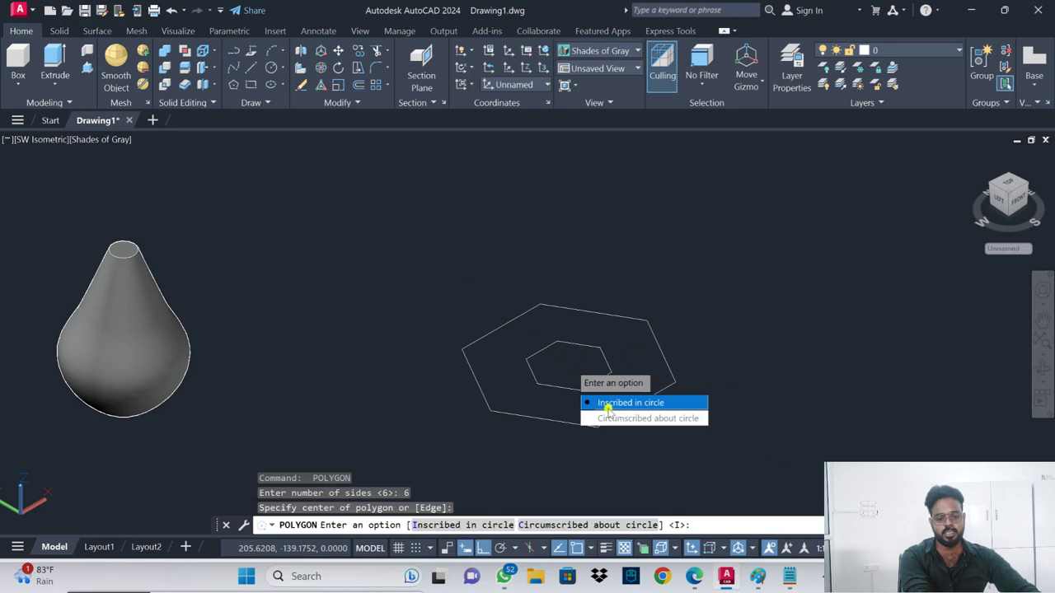
click(608, 403)
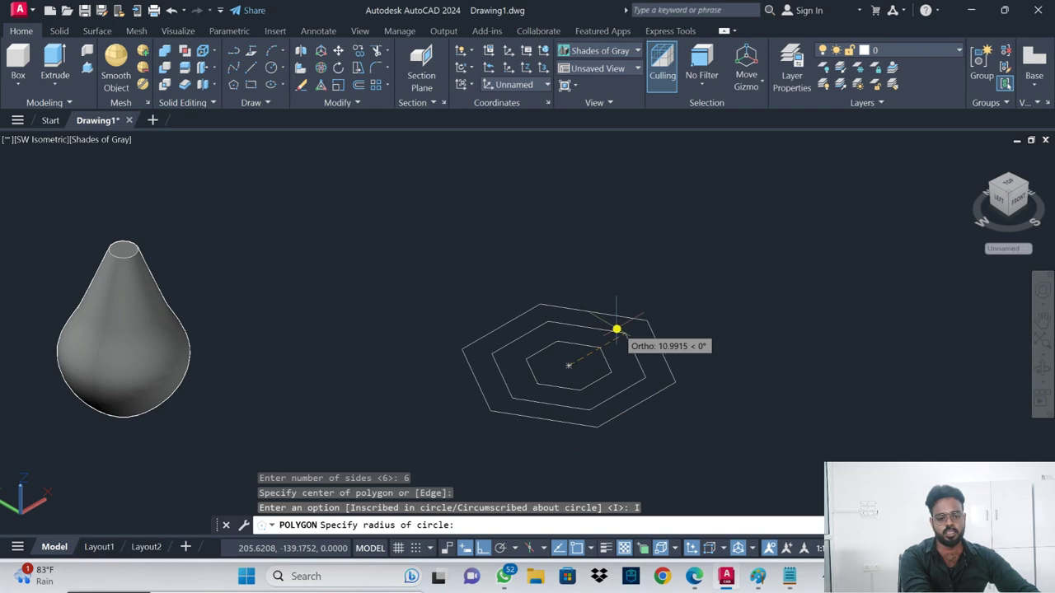
text(9)
key(Return)
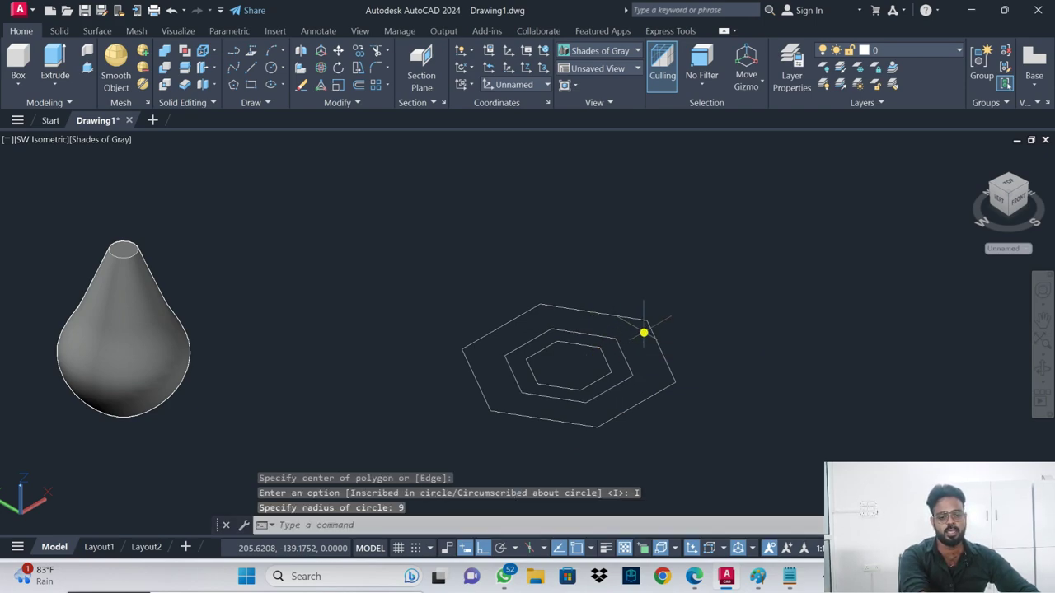
- Add a fourth concentric inscribed hexagon of radius 11
key(Return)
text(6)
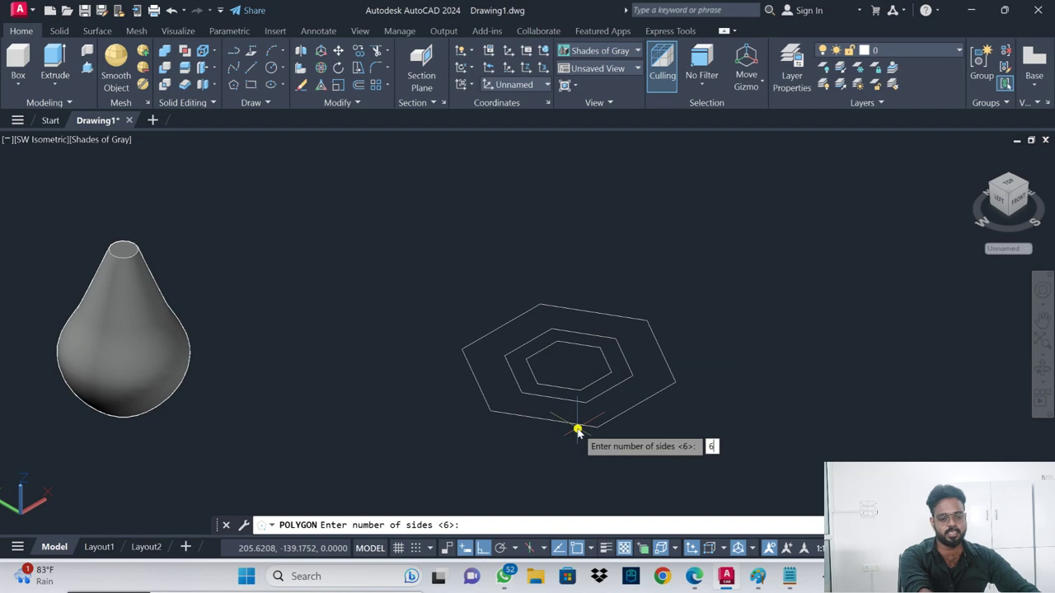
key(Return)
click(567, 367)
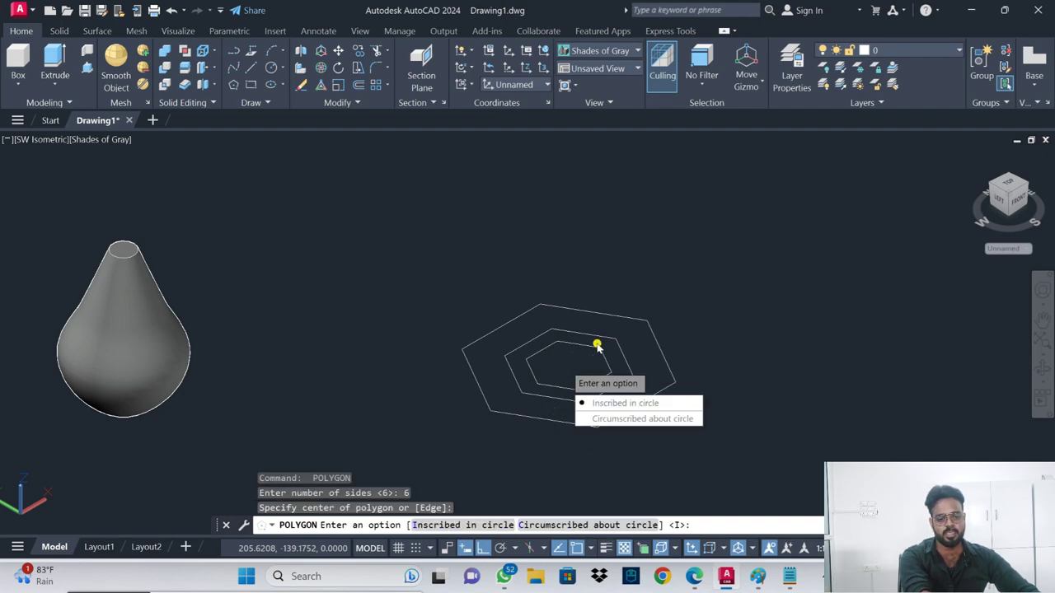
click(610, 404)
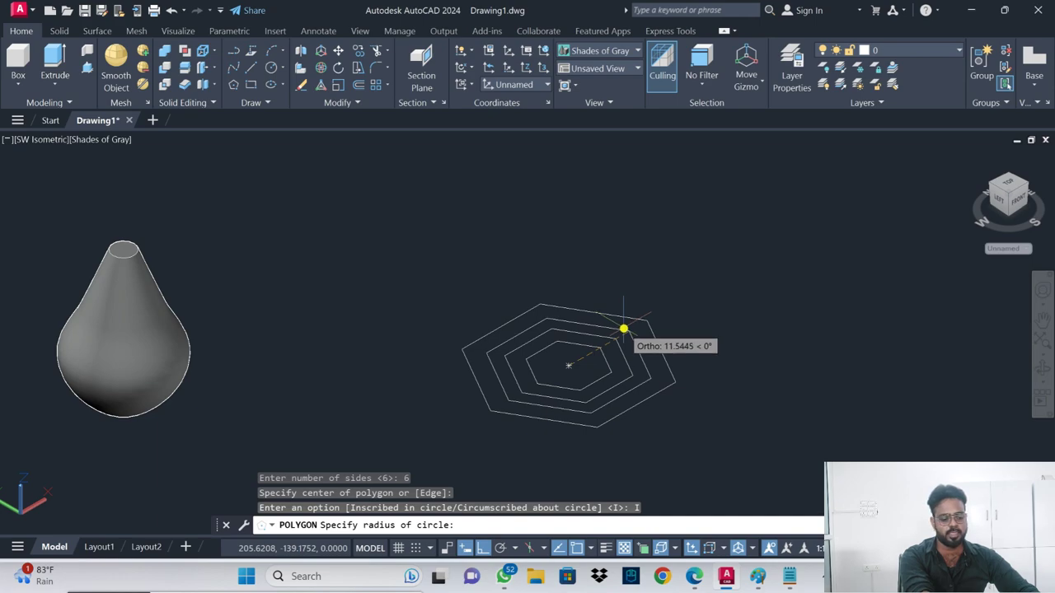
text(11)
key(Return)
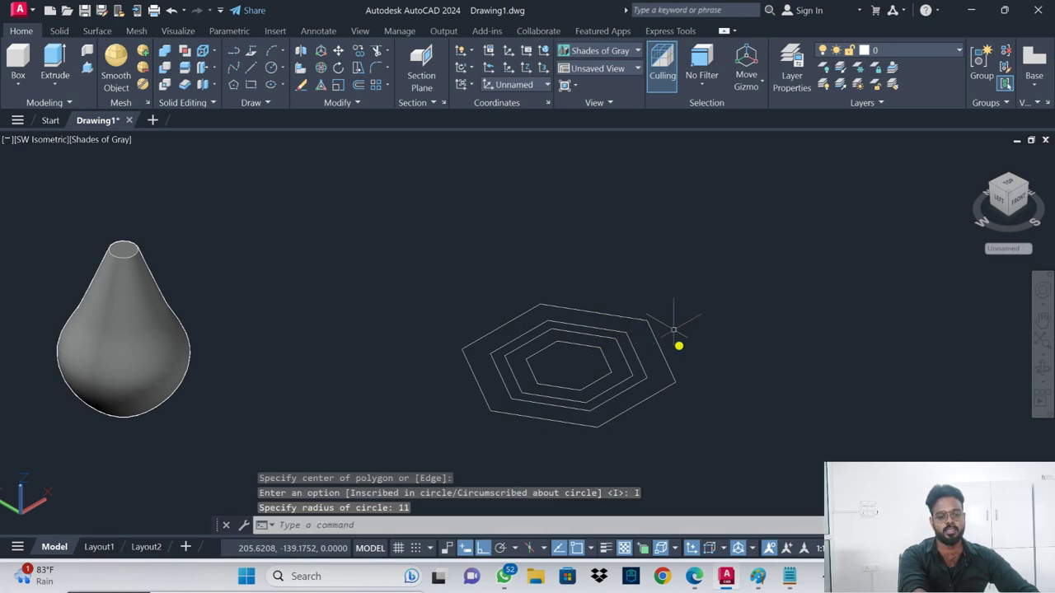
click(631, 378)
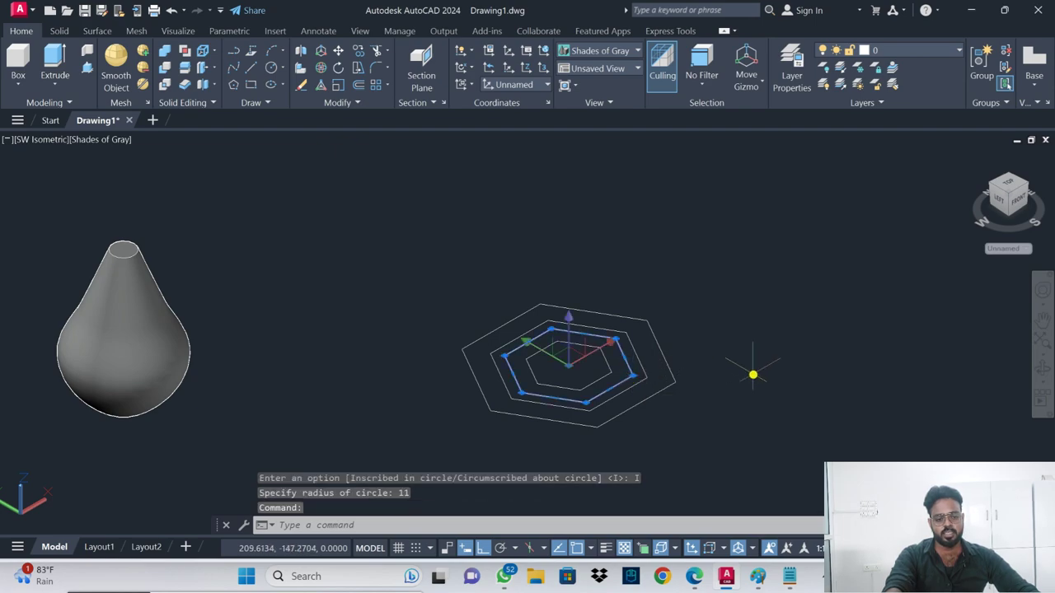
key(Escape)
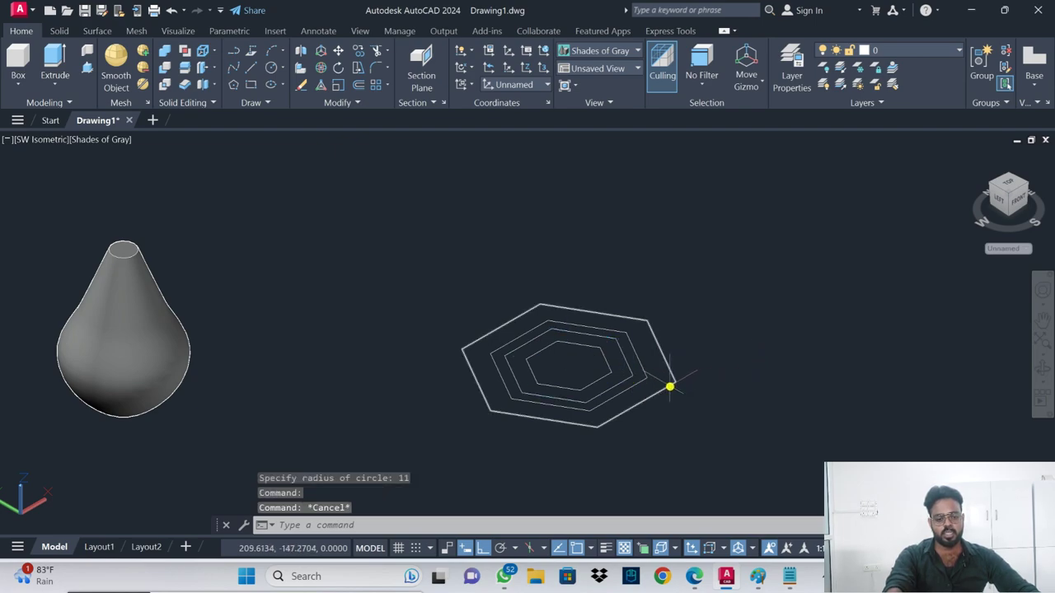
- Raise the largest outer hexagon 10 units along the Z axis
click(672, 386)
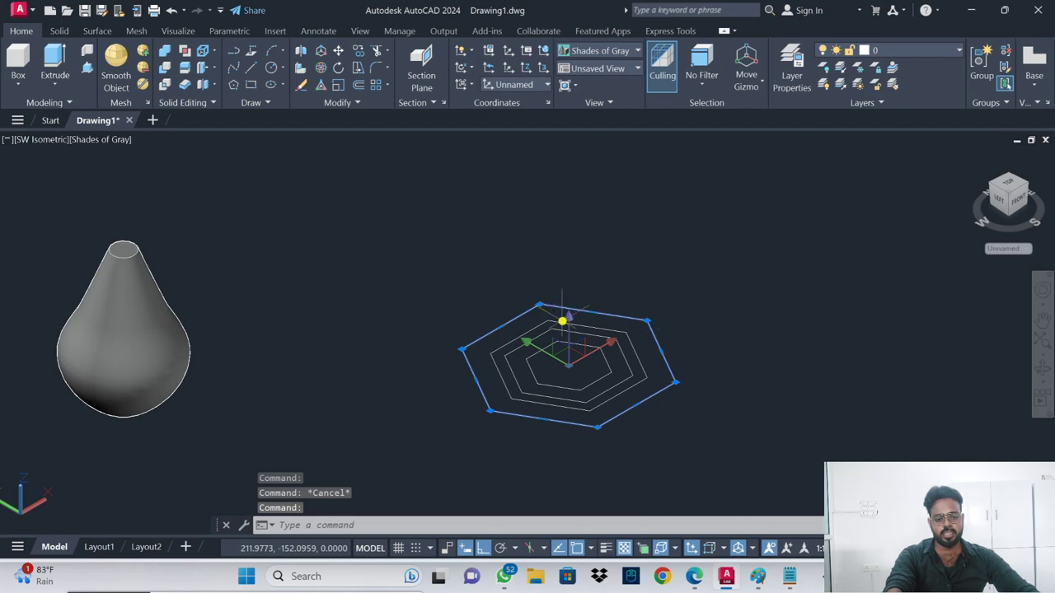
click(568, 314)
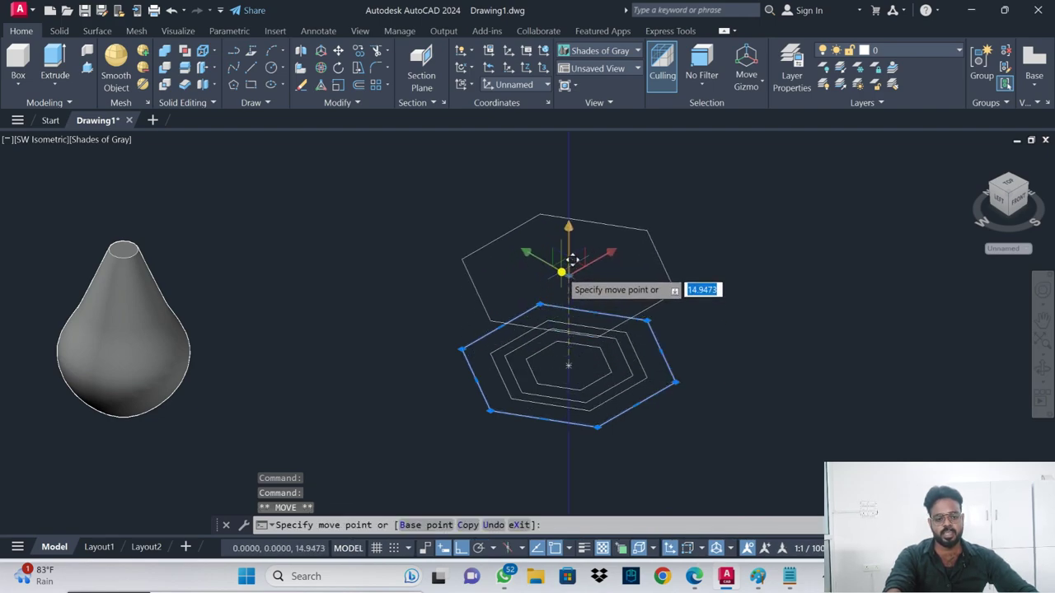
text(10)
key(Return)
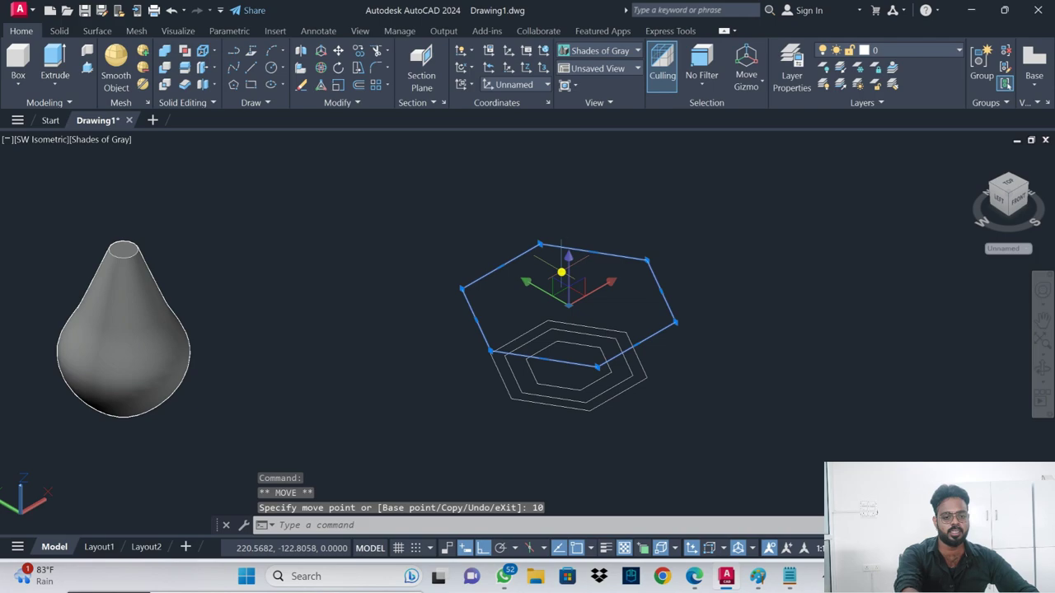
key(Escape)
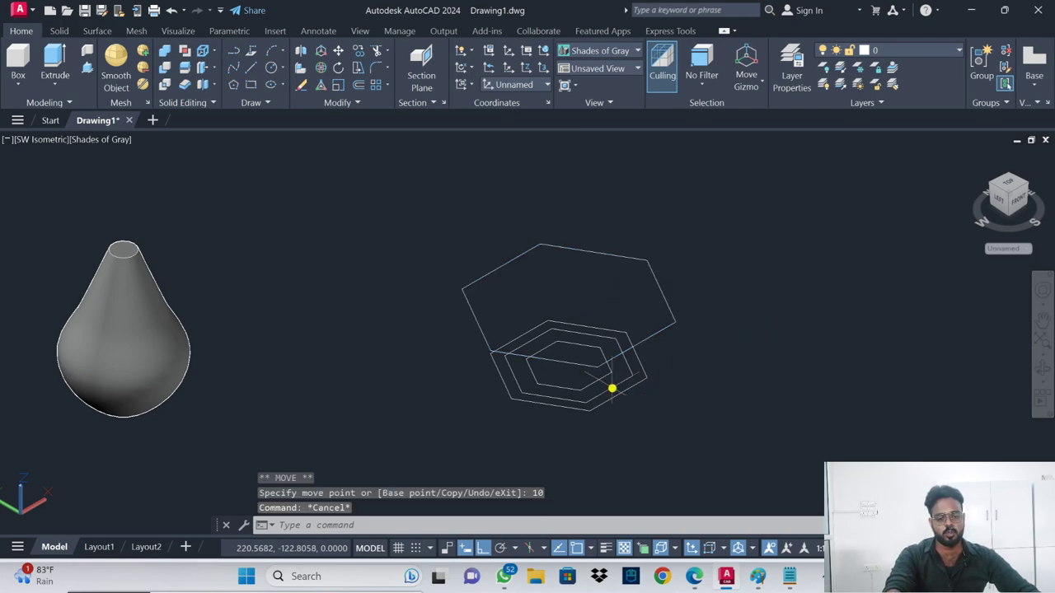
- Raise the smallest hexagon 20 units straight up
click(598, 384)
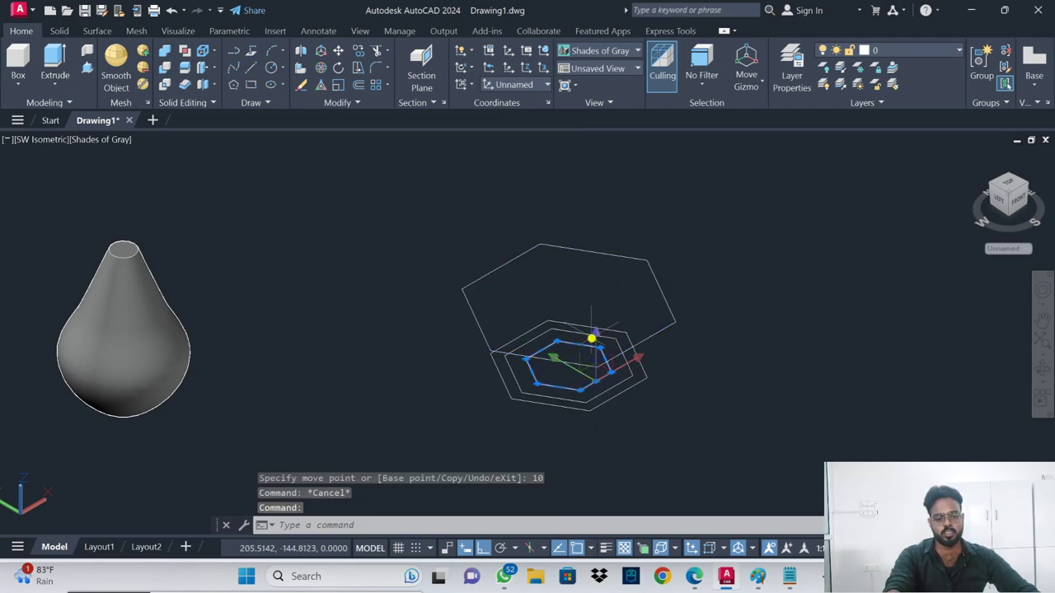
click(588, 384)
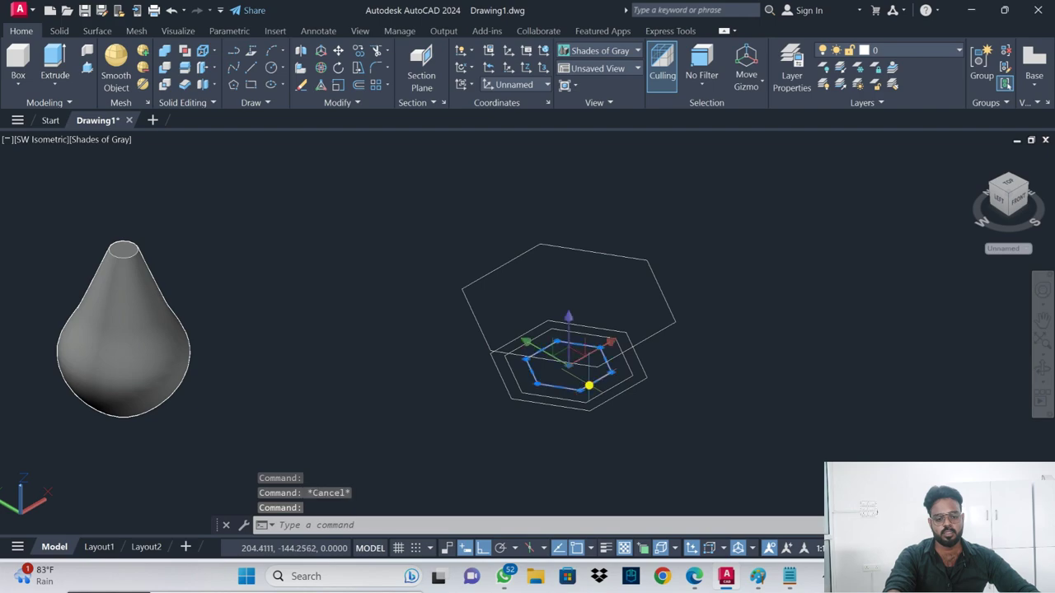
click(567, 318)
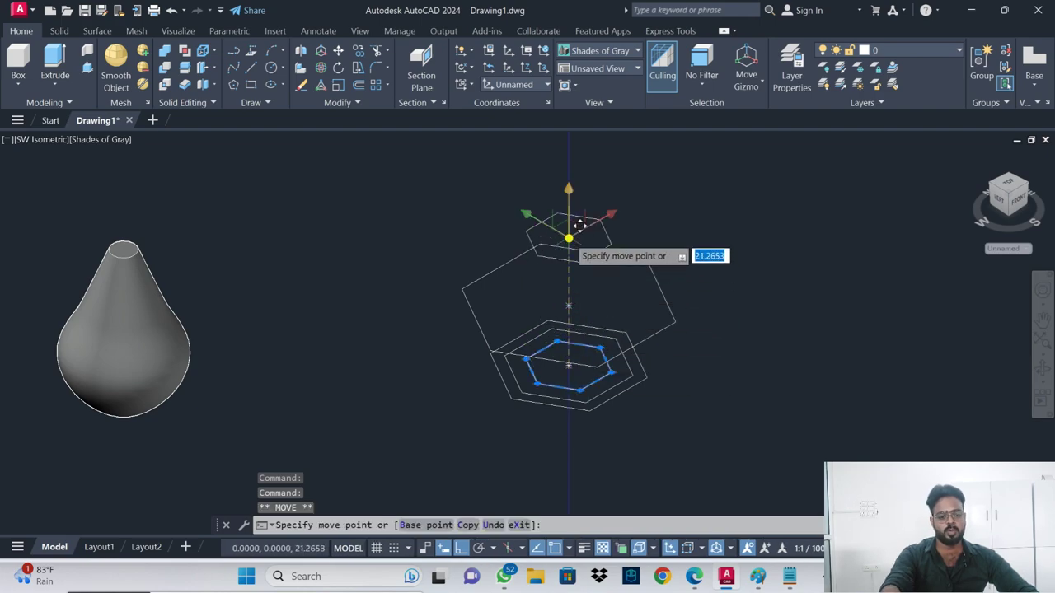
text(20)
key(Return)
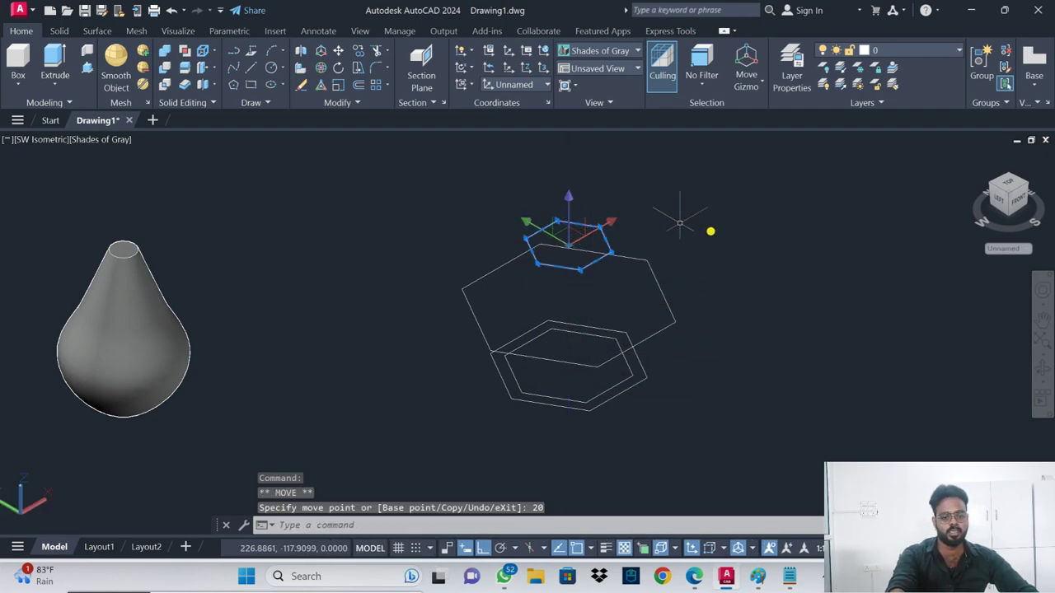
key(Escape)
- Raise the larger base hexagon 30 units and orbit to view the stack
click(630, 389)
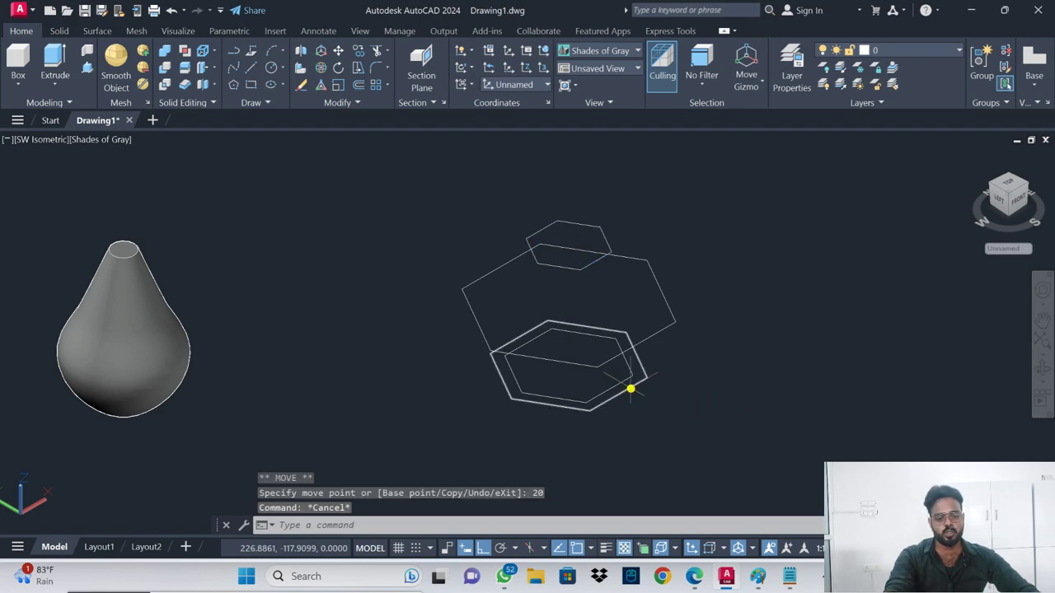
click(567, 318)
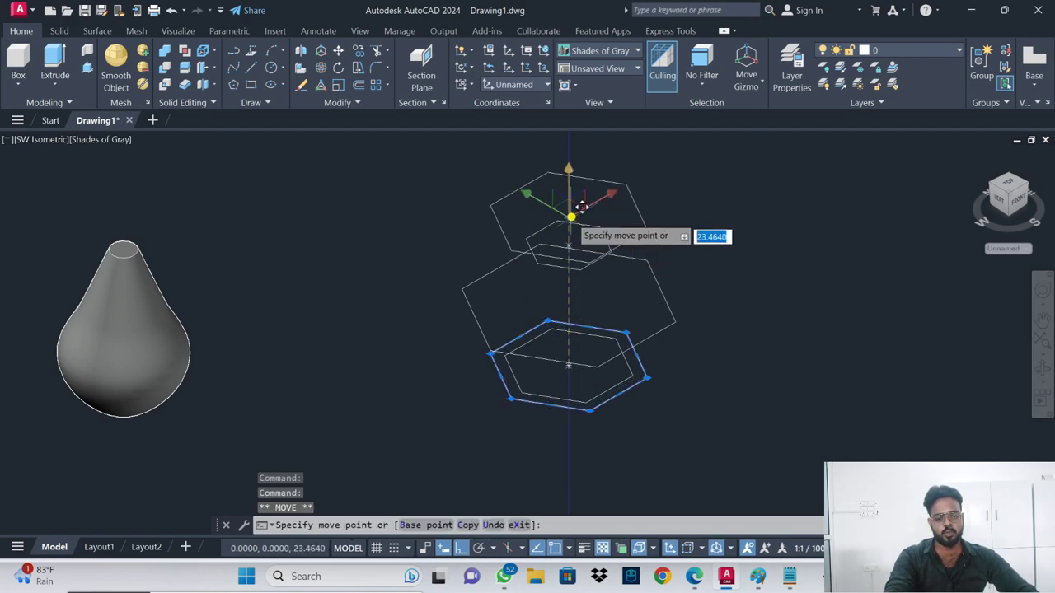
text(30)
key(Return)
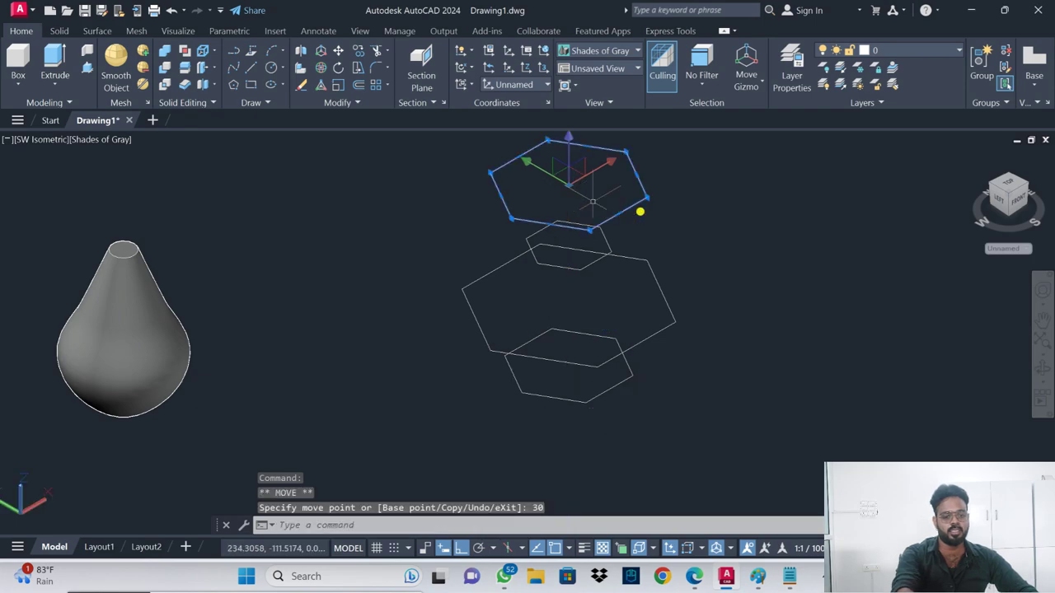
key(Escape)
mouse_move(721, 258)
shift+middle_down()
mouse_move(700, 257)
mouse_move(717, 189)
mouse_move(723, 236)
mouse_move(686, 271)
mouse_move(676, 271)
mouse_move(665, 235)
mouse_move(675, 258)
shift+middle_up()
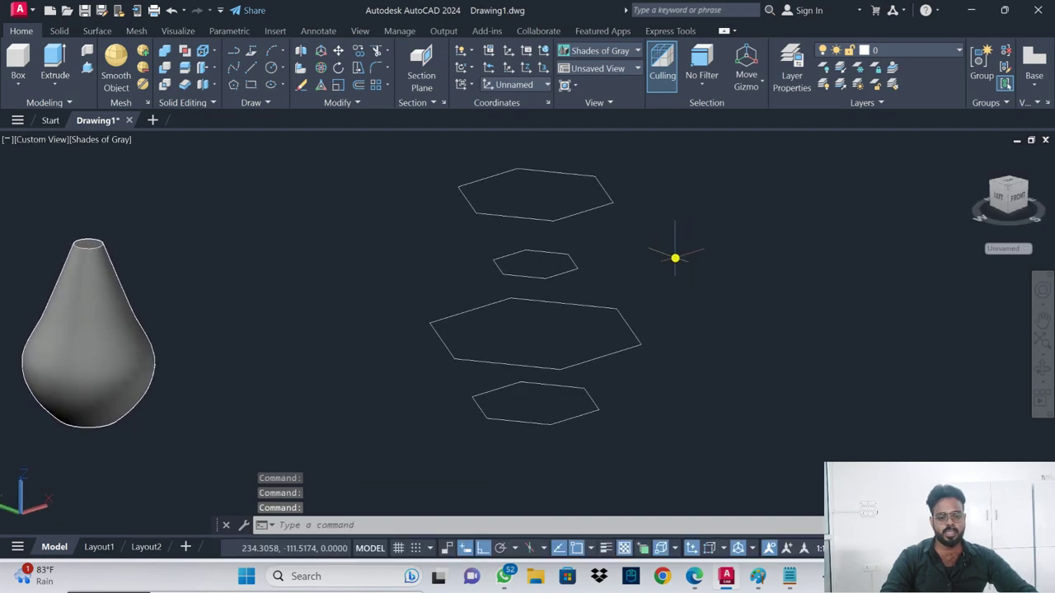
- Loft the four hexagons bottom to top into a vase-shaped solid and orbit around it
text(loft)
key(Return)
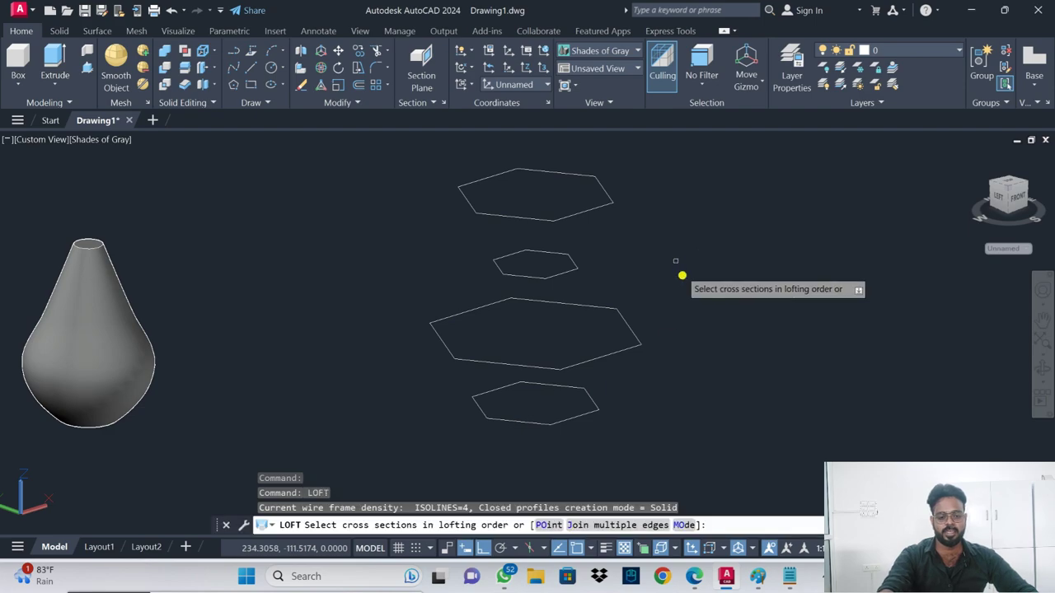
click(566, 421)
click(570, 367)
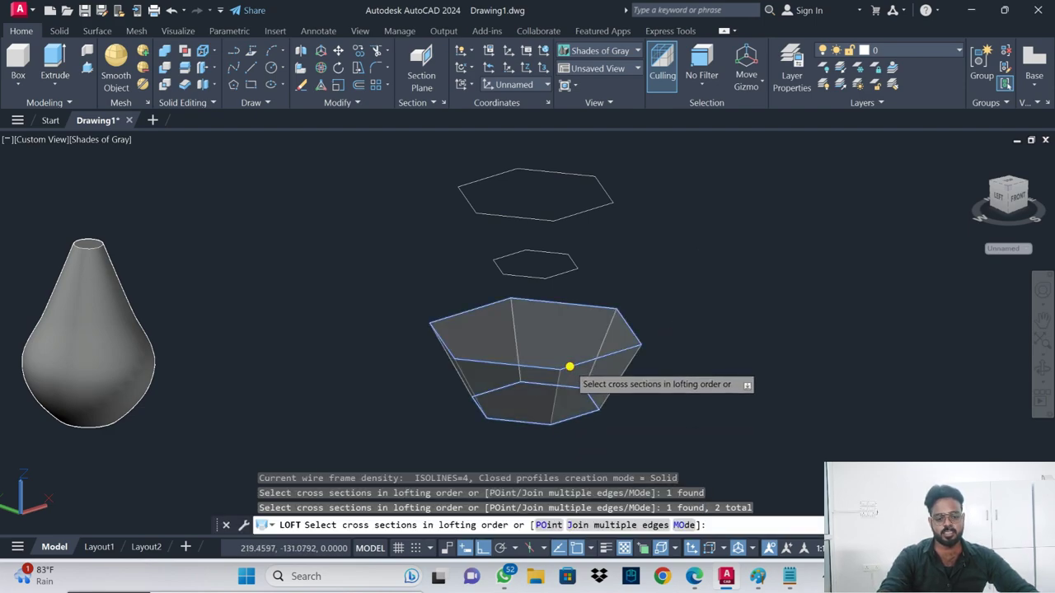
click(558, 276)
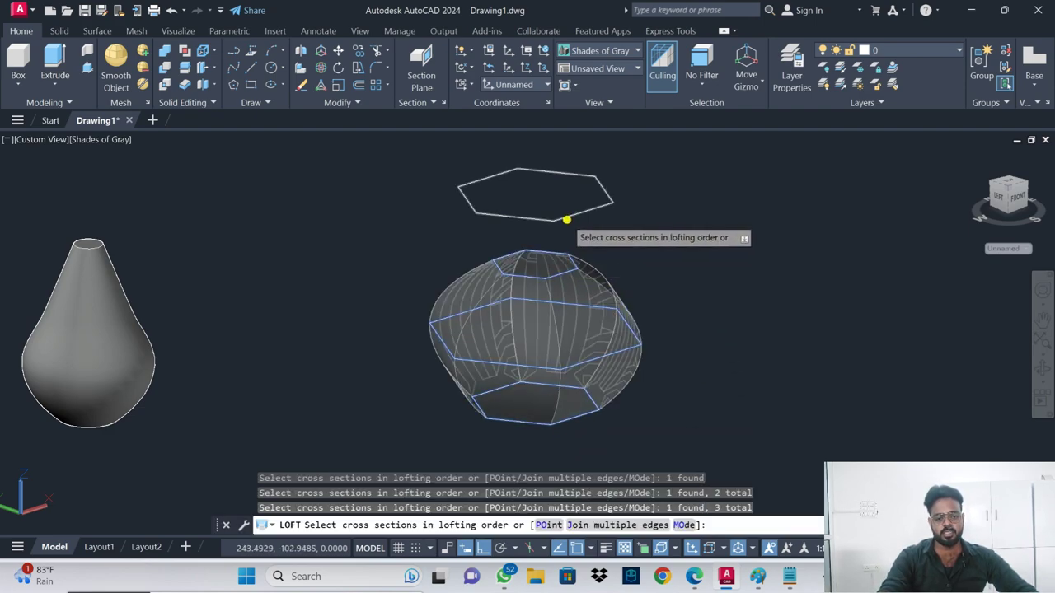
click(567, 220)
key(Return)
key(Return)
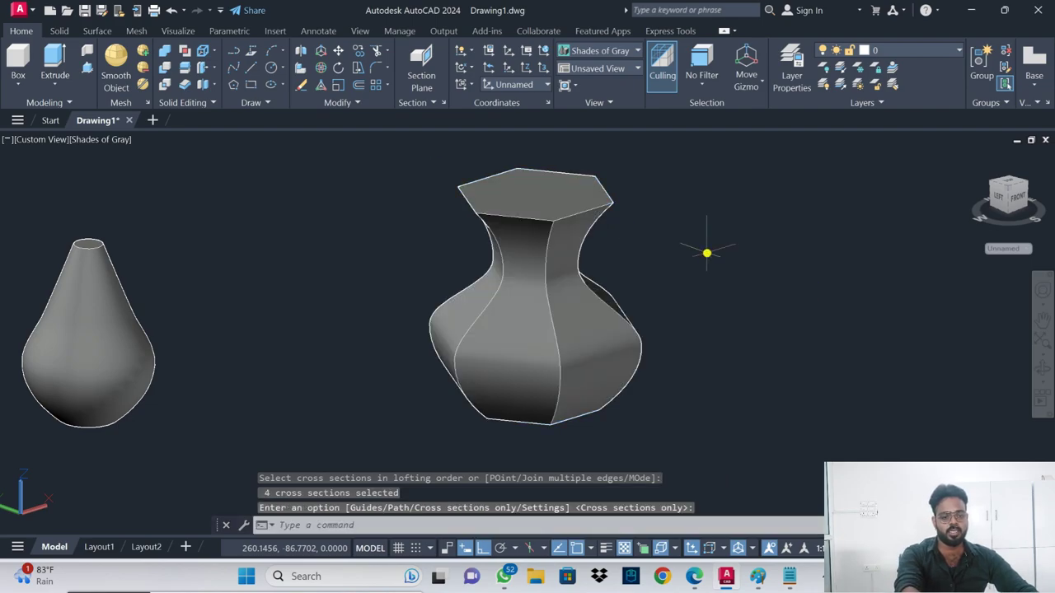
mouse_move(667, 274)
shift+middle_down()
mouse_move(538, 214)
mouse_move(621, 236)
mouse_move(700, 294)
mouse_move(932, 245)
mouse_move(808, 245)
mouse_move(673, 176)
mouse_move(652, 337)
mouse_move(589, 299)
mouse_move(599, 217)
mouse_move(648, 299)
shift+middle_up()
- Scroll the PDF notes to REVOLVE and highlight its label and the 'REV ENTER' text
click(694, 577)
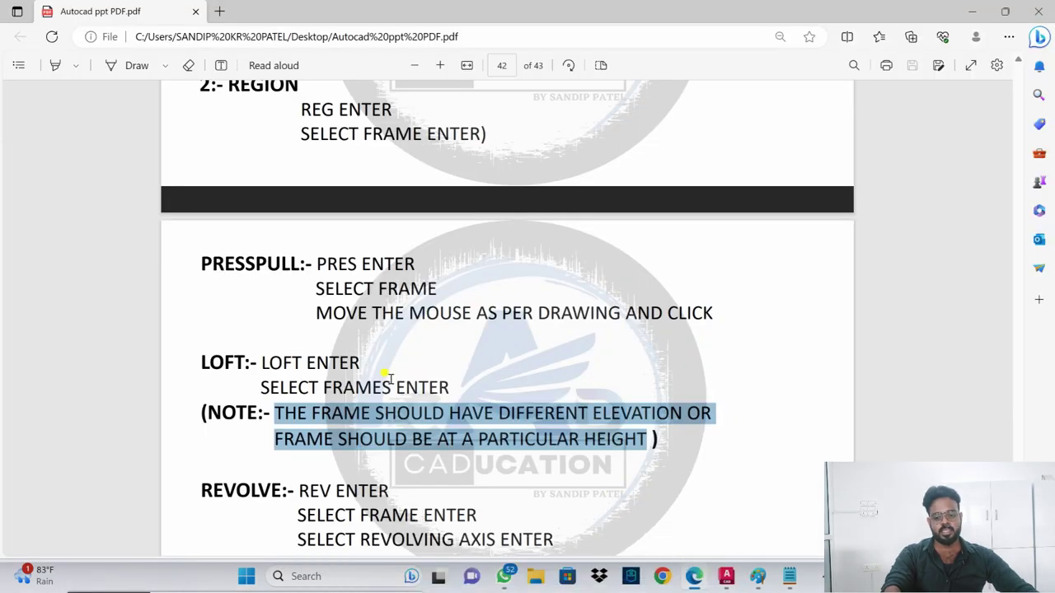
scroll(377, 370, down, 2)
scroll(377, 370, down, 3)
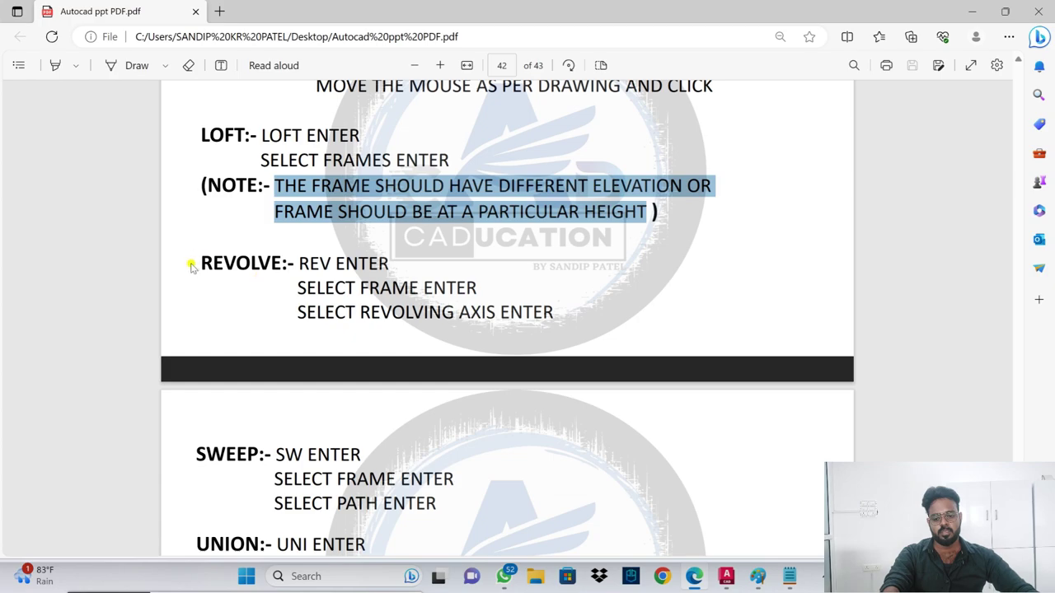
drag(202, 262, 247, 263)
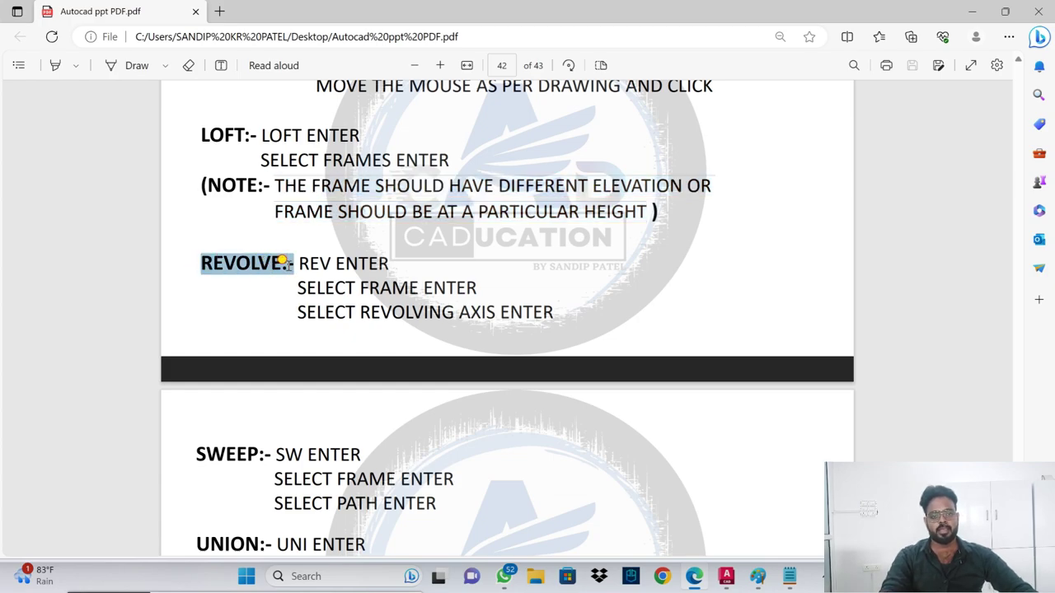
drag(283, 262, 389, 264)
click(760, 577)
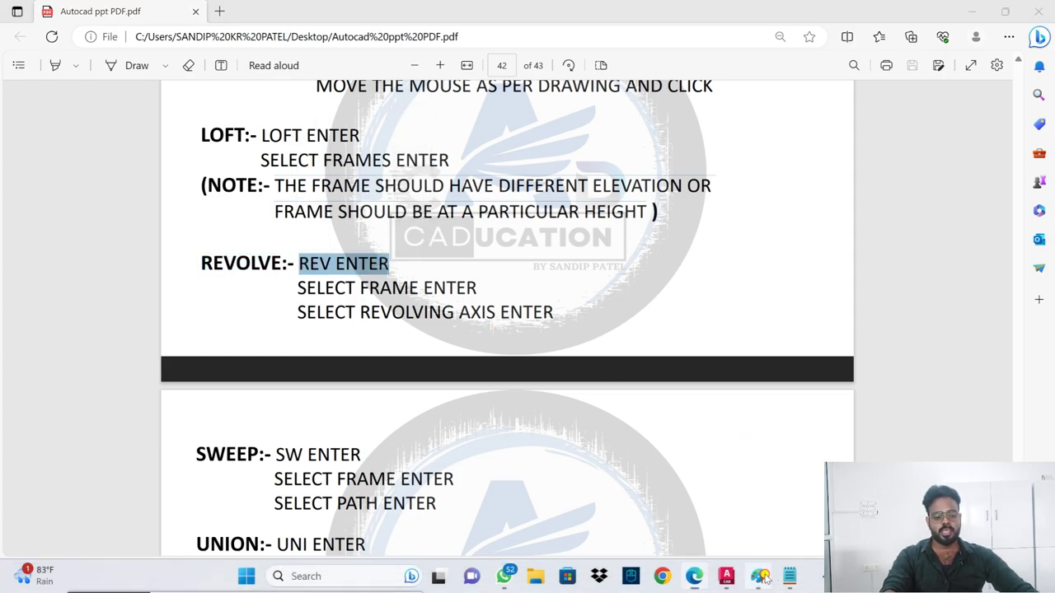
- Start a new unsaved Paint image with a divider between 2D profile and 3D sketches
click(18, 31)
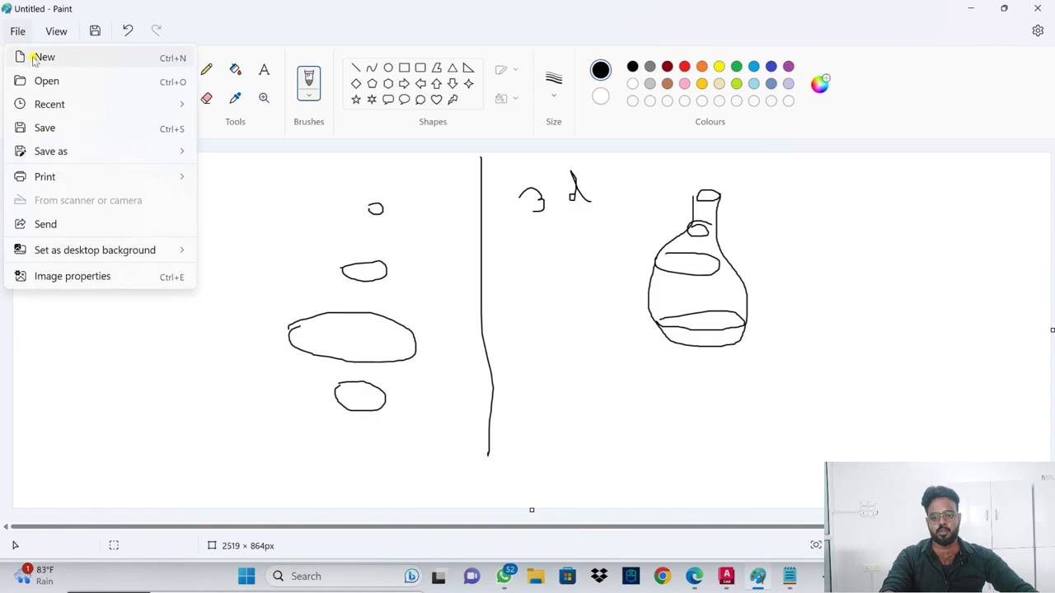
click(37, 54)
click(526, 323)
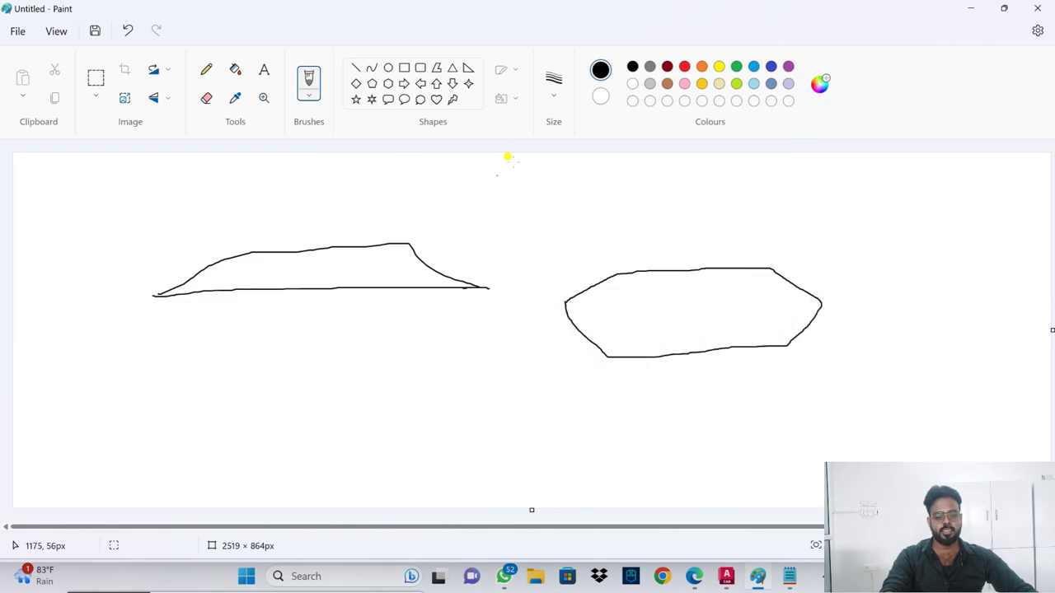
drag(507, 157, 524, 303)
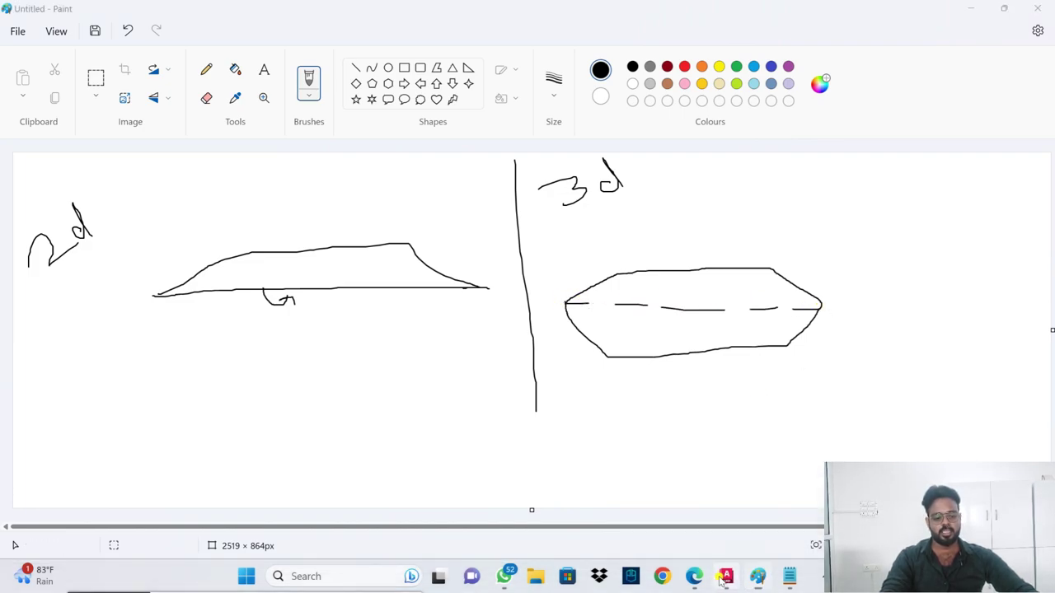
click(760, 577)
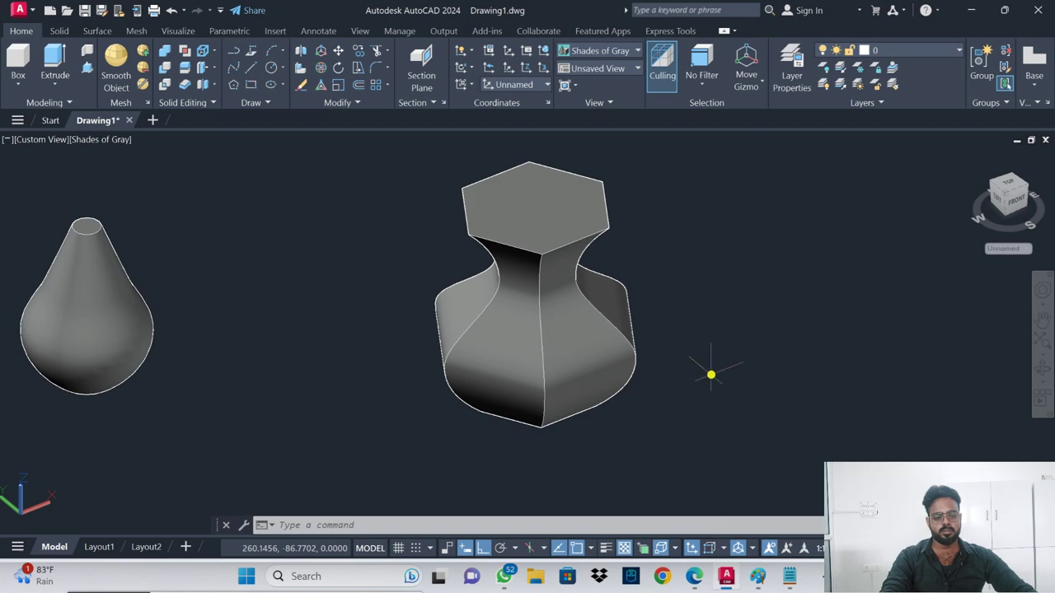
- Switch to the SW Isometric view and frame empty space beside the vase
click(45, 140)
click(87, 268)
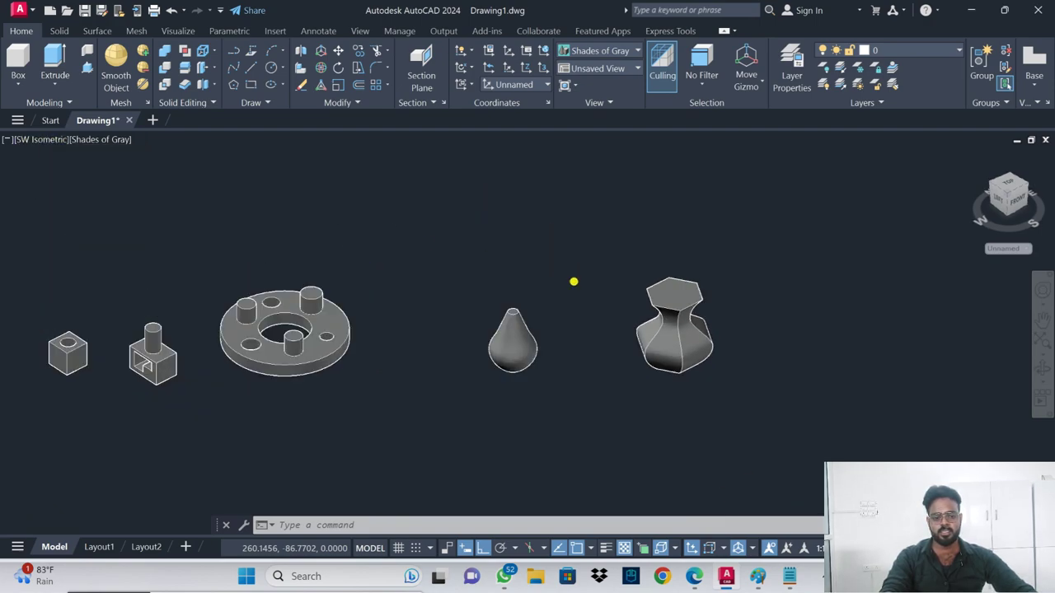
mouse_move(902, 304)
middle_down()
mouse_move(266, 332)
mouse_move(541, 309)
middle_up()
scroll(298, 332, up, 3)
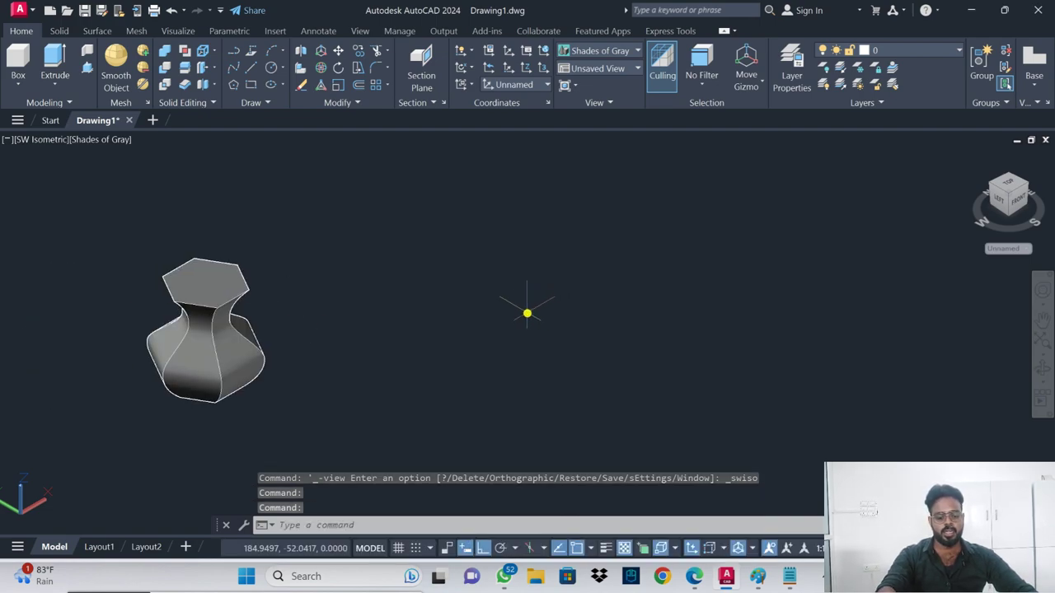
- Draw a closed six-line stepped L profile standing upright beside the vase
text(l)
key(Return)
click(423, 320)
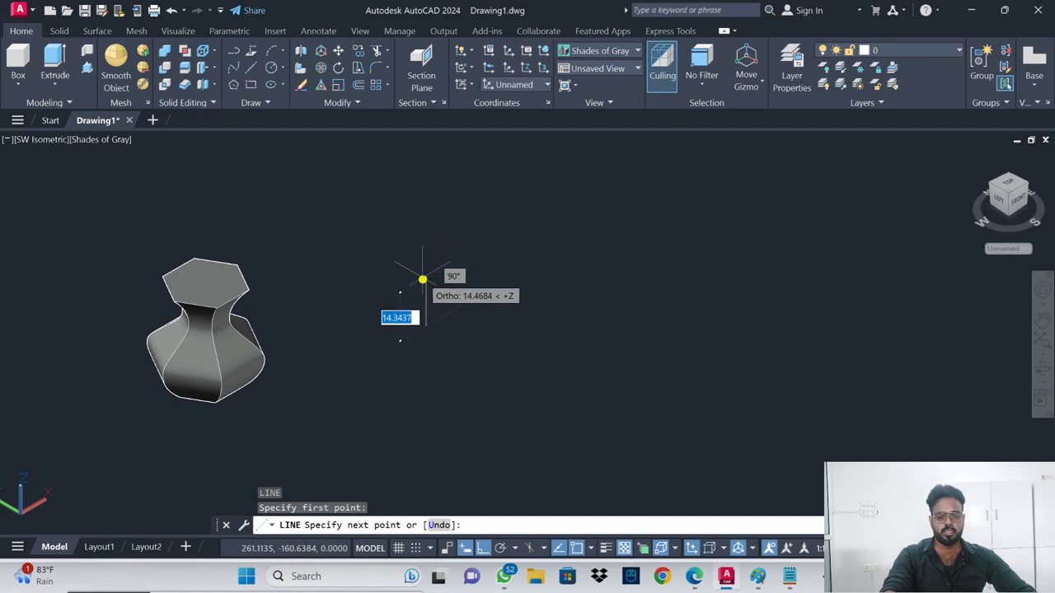
click(422, 281)
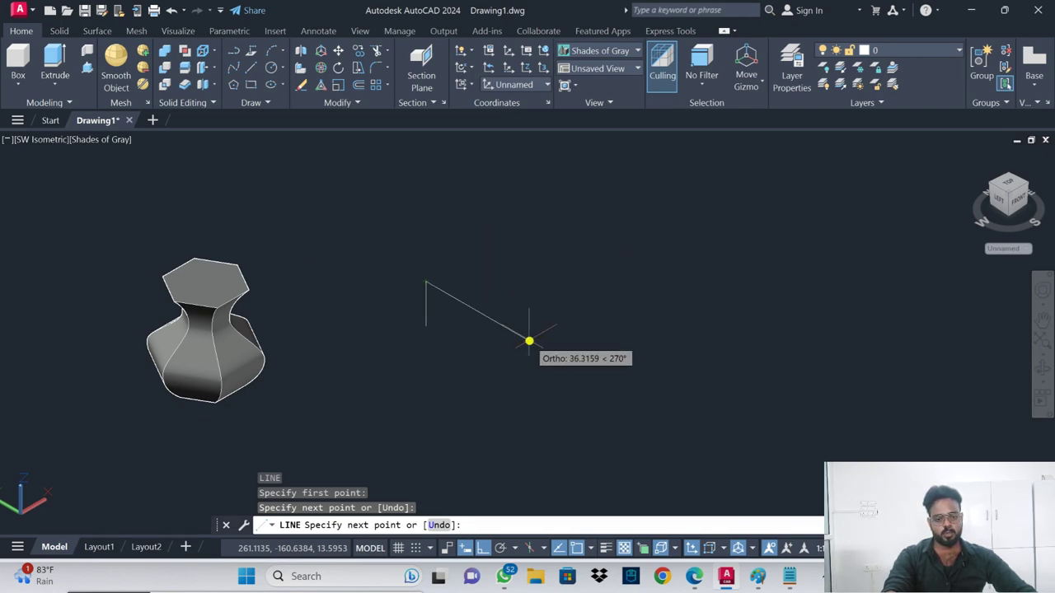
click(489, 313)
click(476, 229)
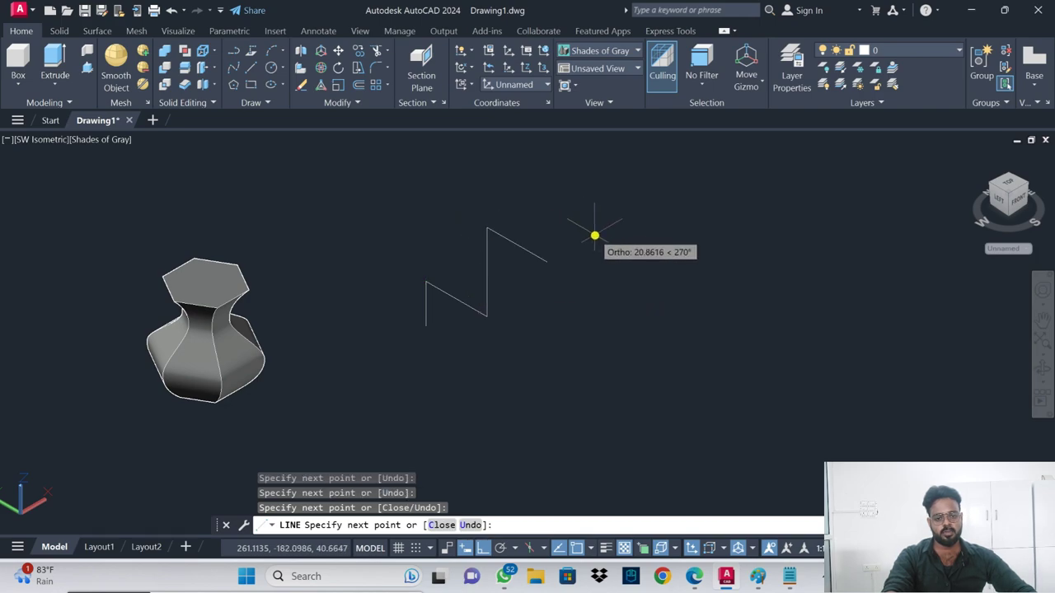
click(521, 248)
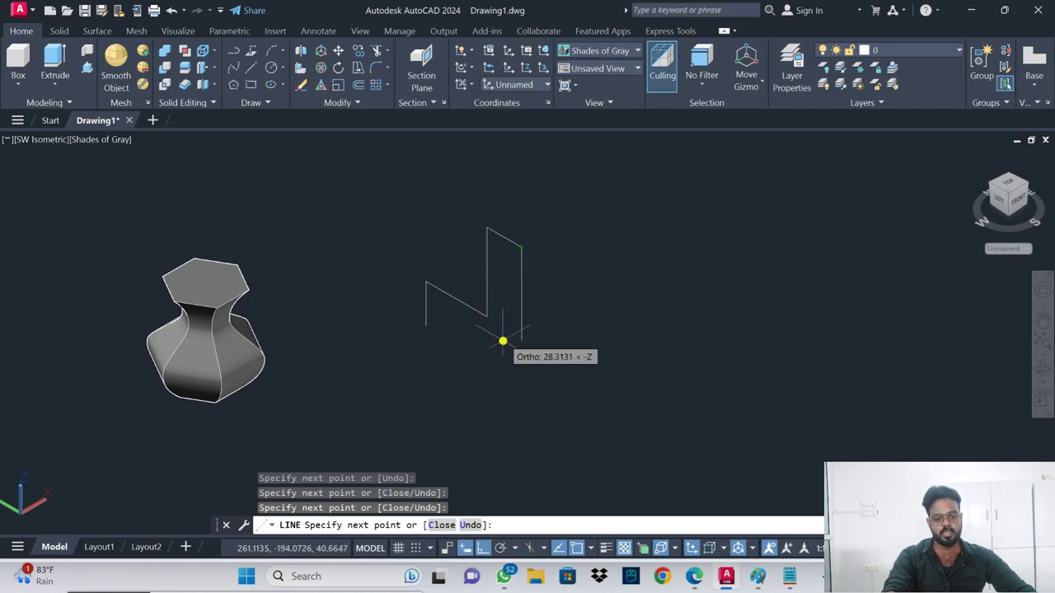
click(510, 360)
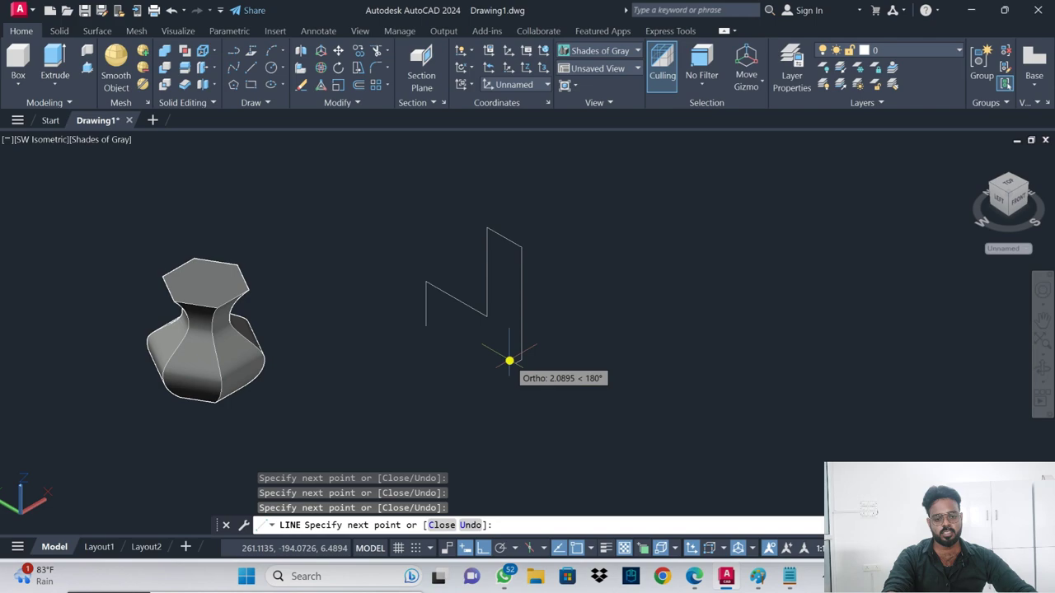
click(428, 329)
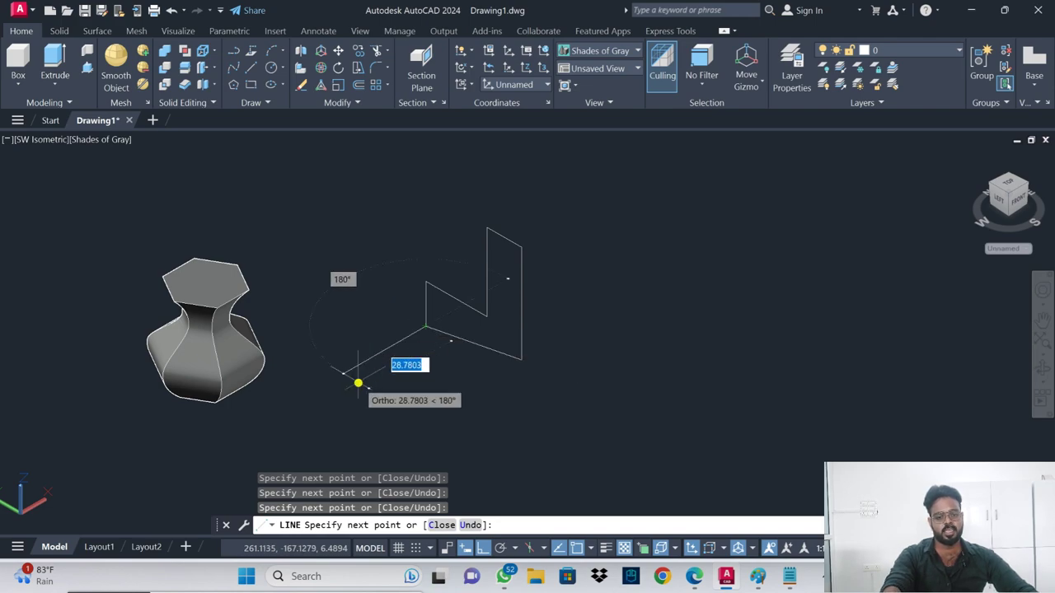
key(Escape)
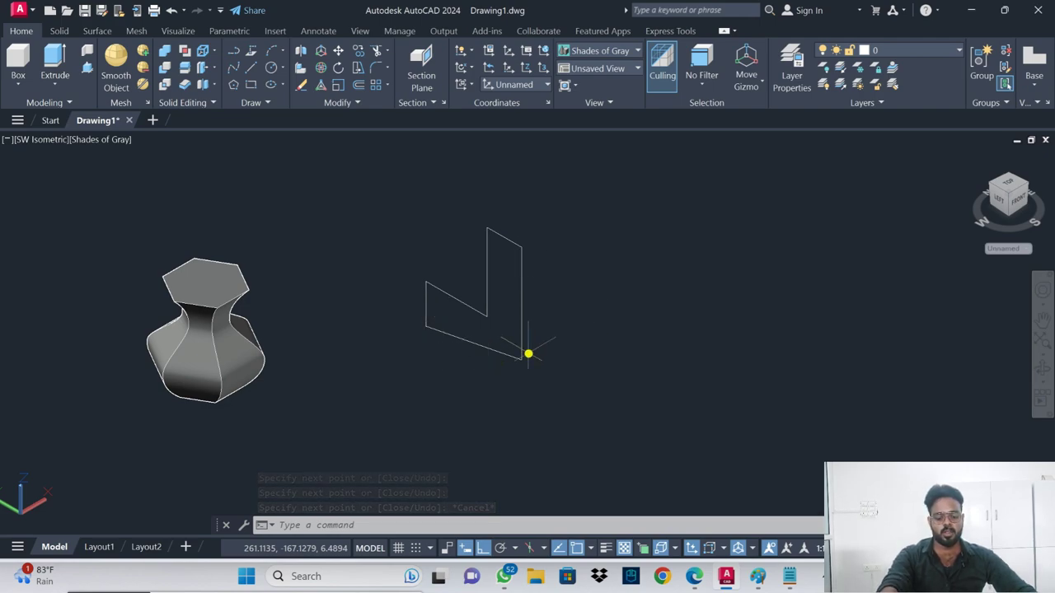
- Join the six profile lines into a single polyline
text(j)
key(Return)
click(553, 207)
click(415, 377)
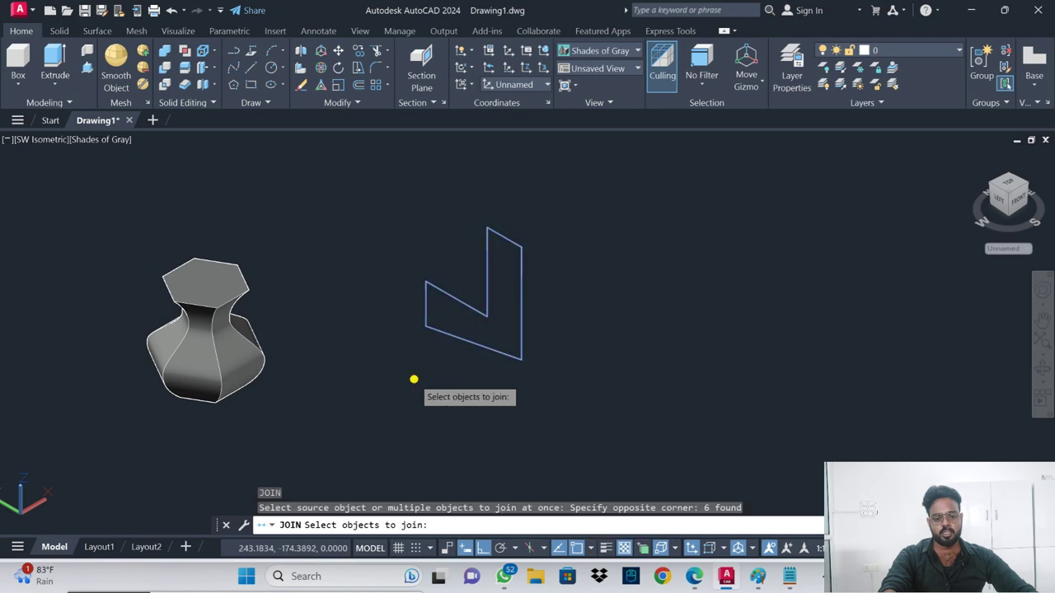
key(Return)
click(488, 350)
key(Escape)
text(re)
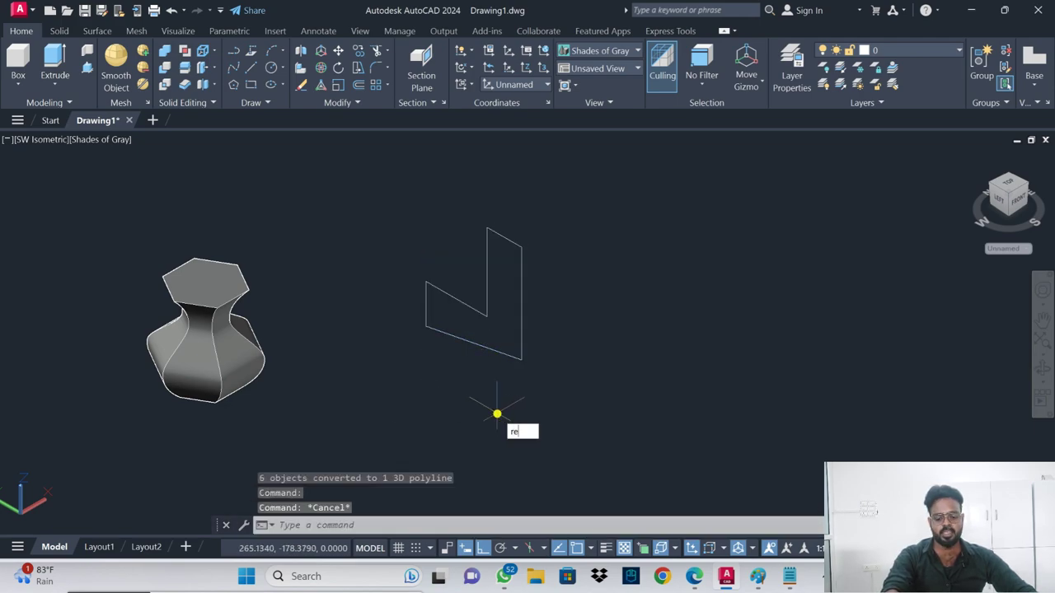
- Revolve the polyline 360° about its tall vertical edge into a disc with a central boss
text(v)
key(Return)
click(518, 346)
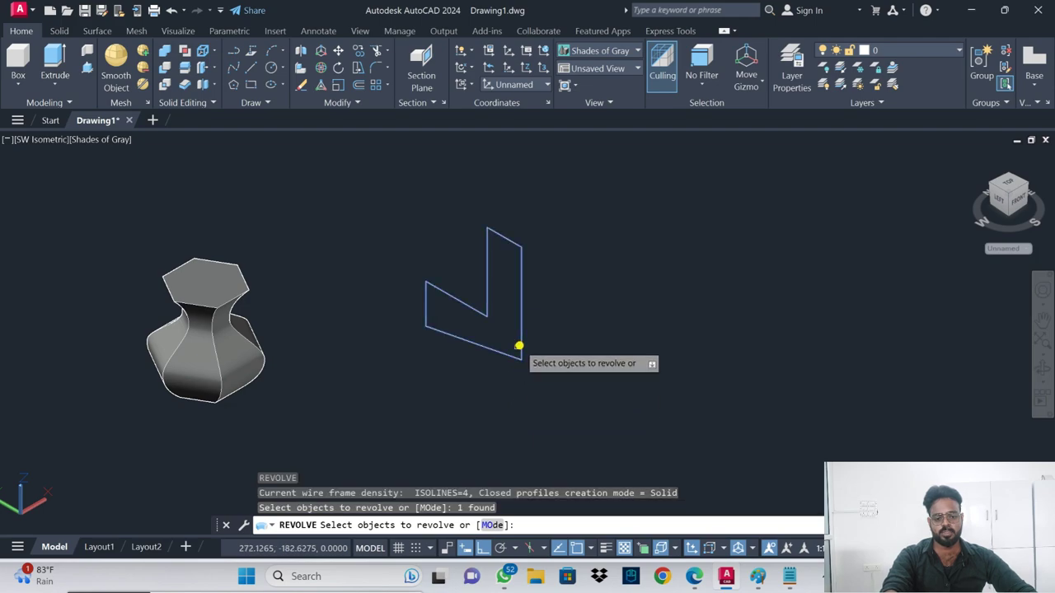
key(Return)
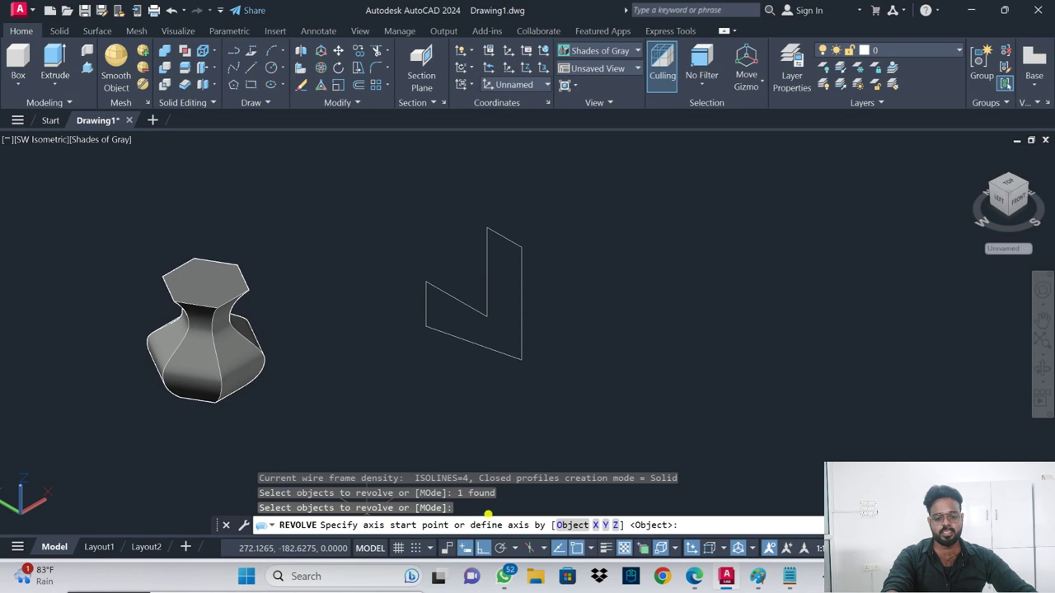
click(523, 250)
click(523, 360)
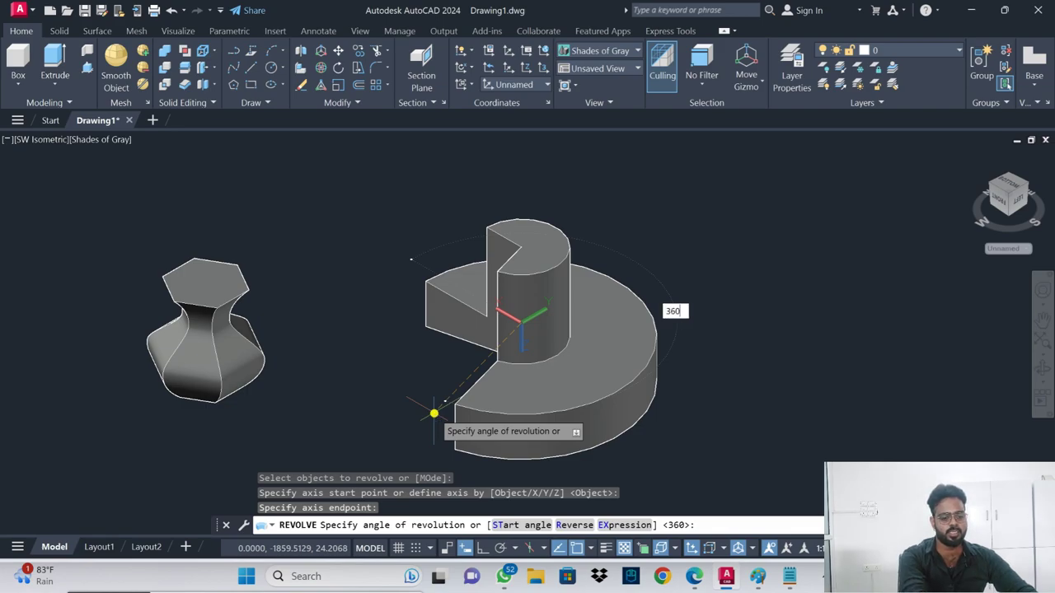
key(Return)
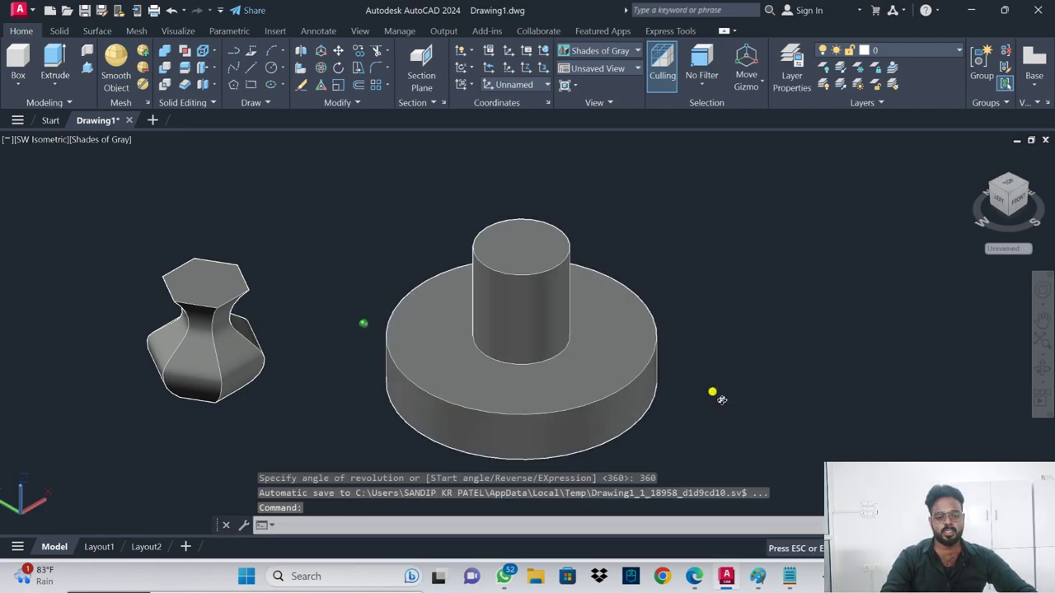
mouse_move(721, 399)
shift+middle_down()
mouse_move(709, 256)
mouse_move(696, 367)
mouse_move(652, 341)
mouse_move(704, 372)
shift+middle_up()
- Restore the SW Isometric view, starting and then cancelling a stray line
click(624, 374)
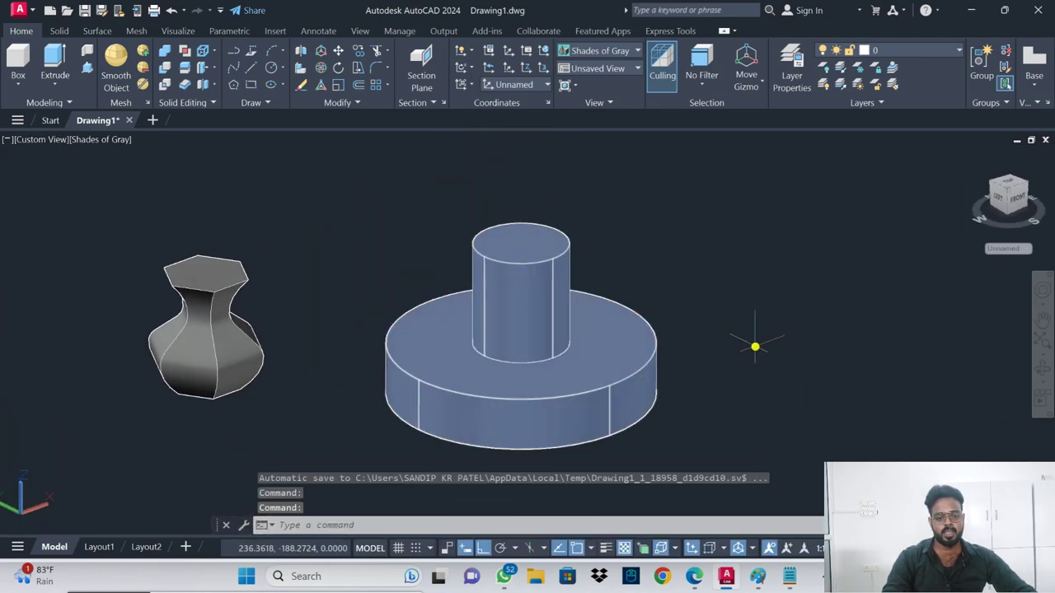
key(Escape)
click(19, 137)
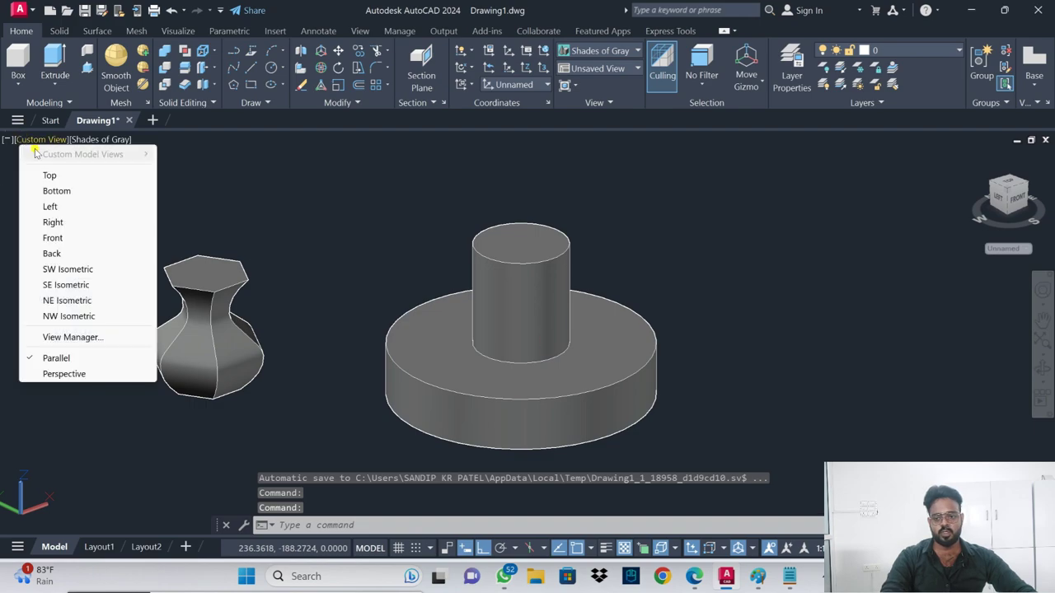
click(74, 270)
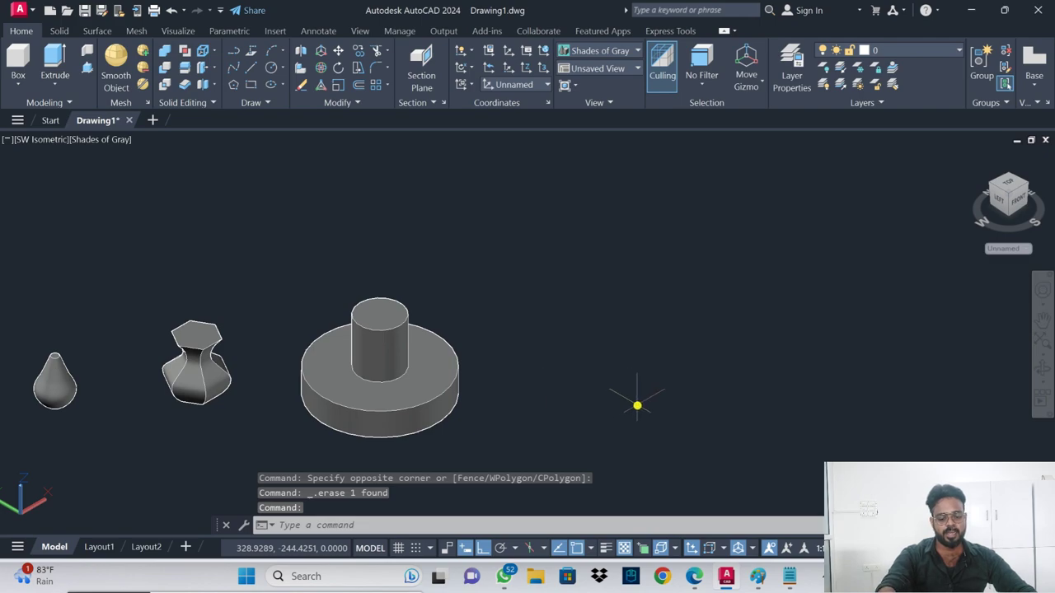
text(l)
key(Return)
click(674, 216)
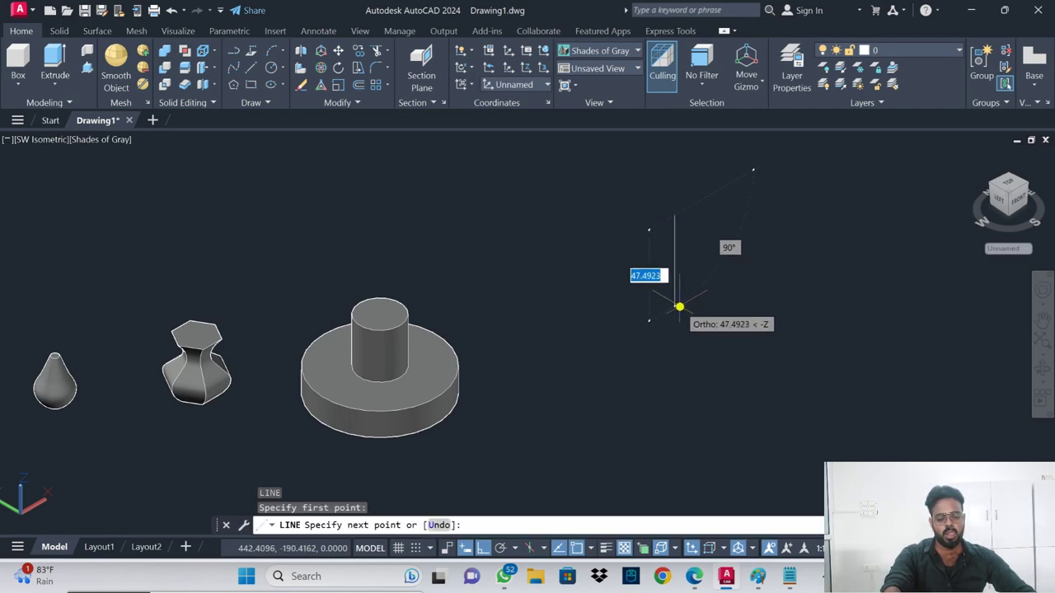
key(Escape)
- Switch to the Left view via Top and pan to leave room beside the solid
click(46, 139)
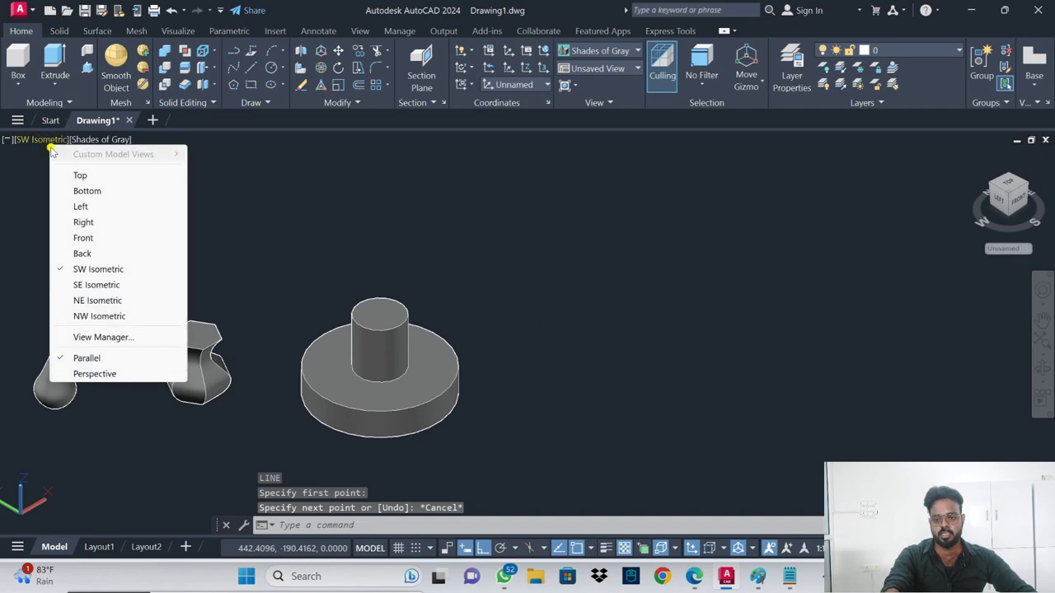
click(76, 175)
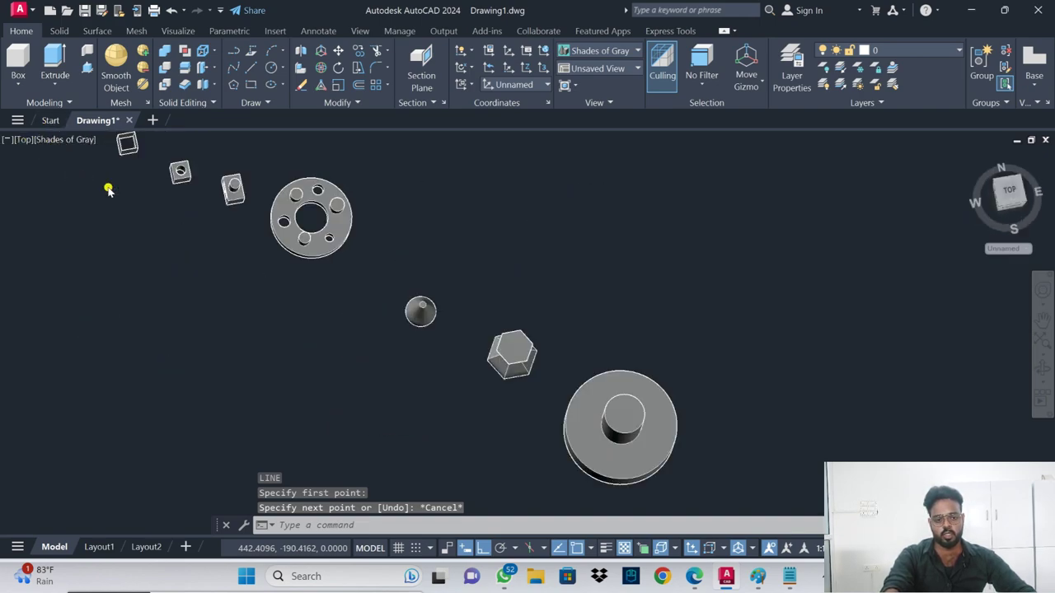
click(23, 142)
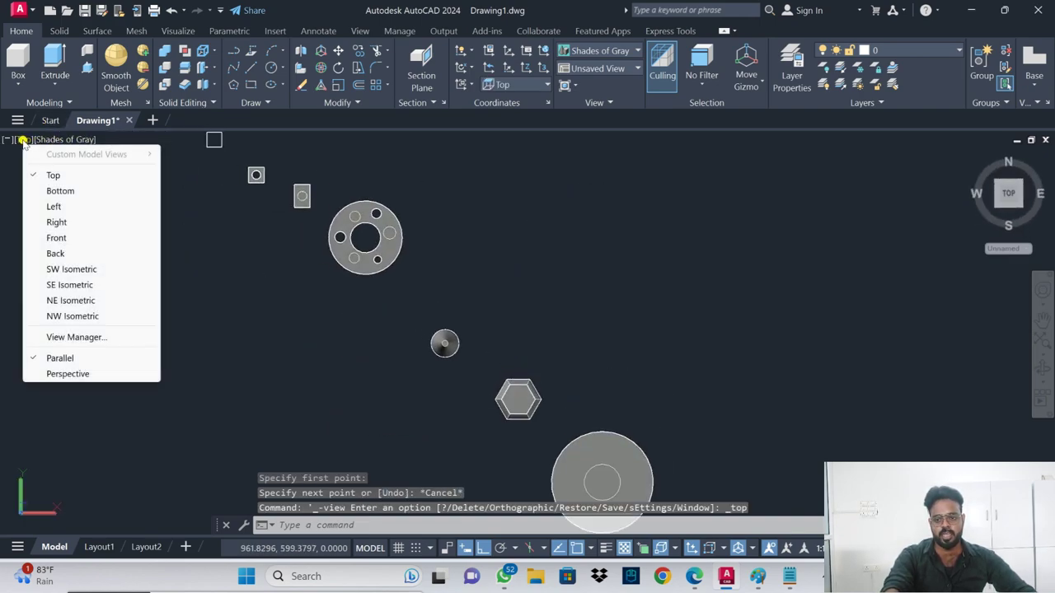
click(75, 207)
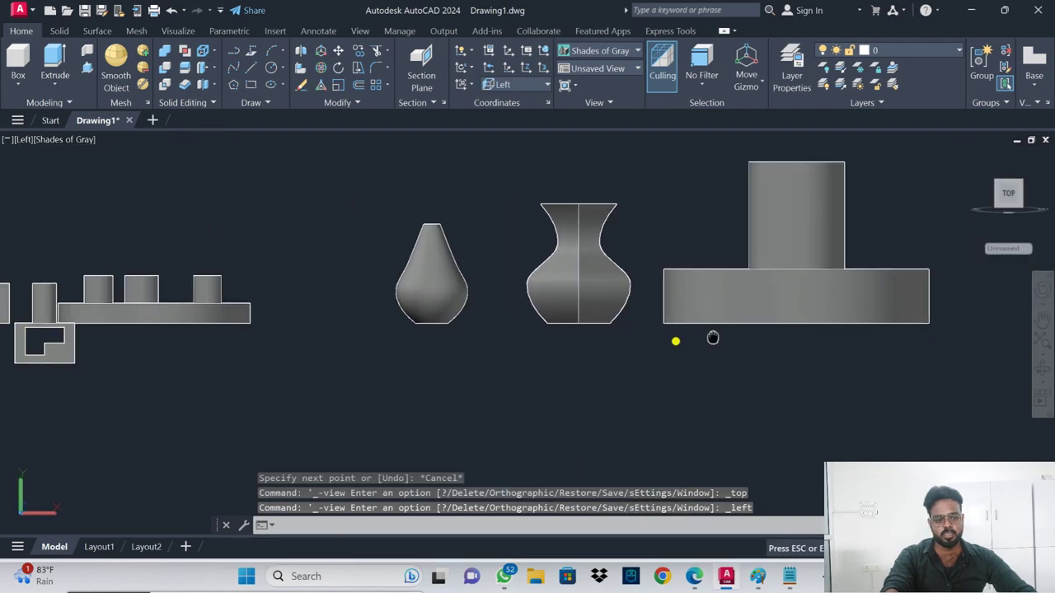
middle_drag(278, 392, 63, 360)
- Start the outline with a vertical edge, then a sloping edge with Ortho off
text(l)
key(Return)
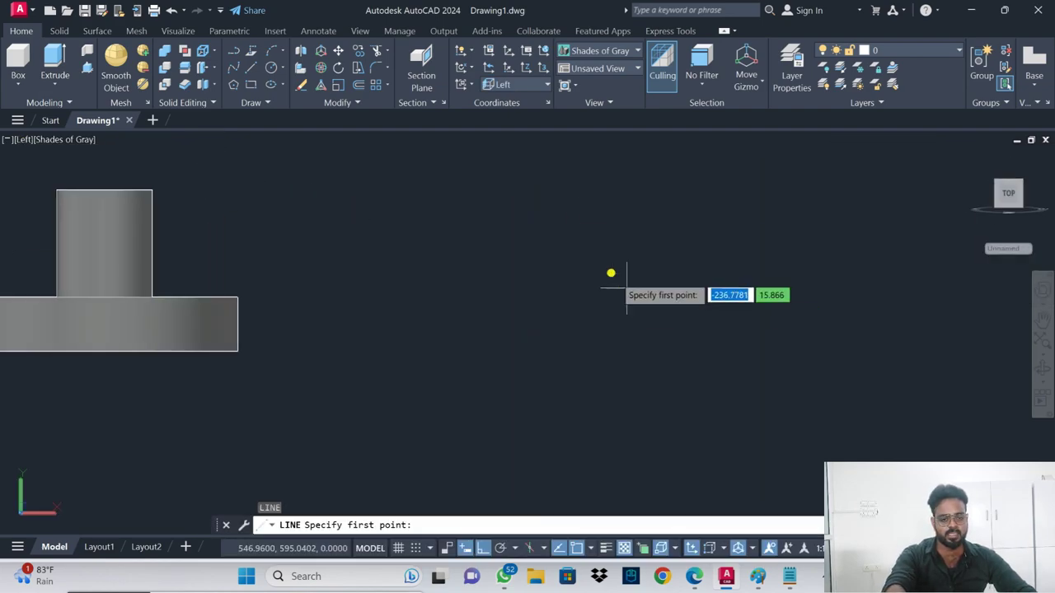
click(557, 178)
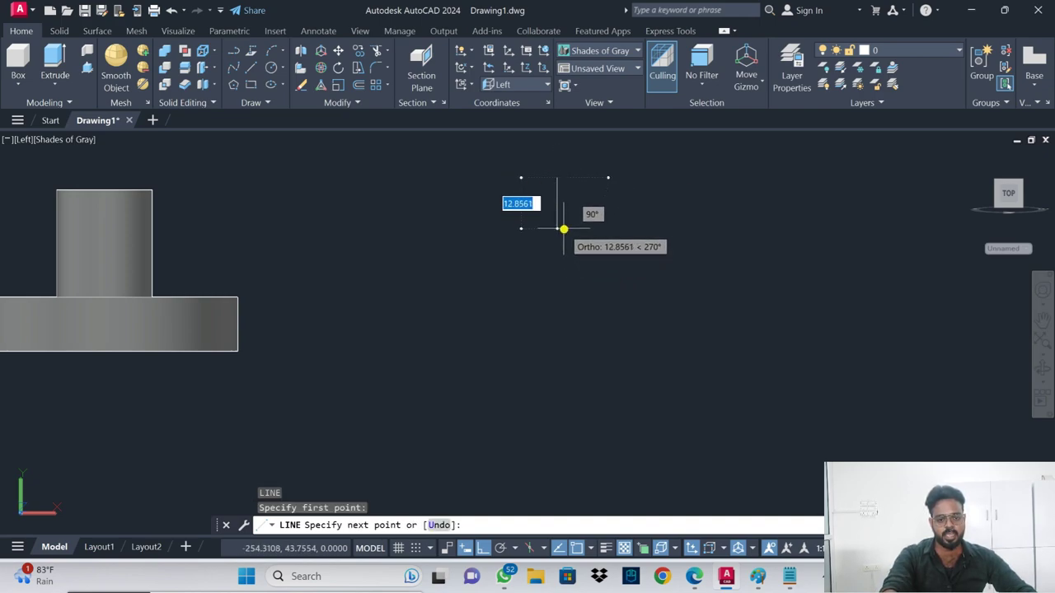
click(558, 322)
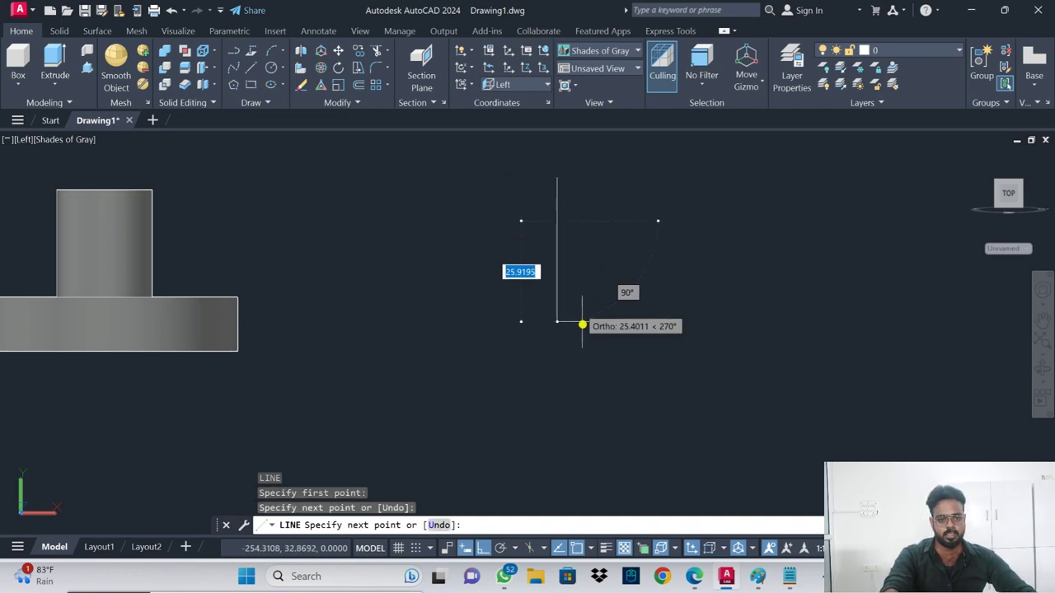
click(486, 551)
click(632, 320)
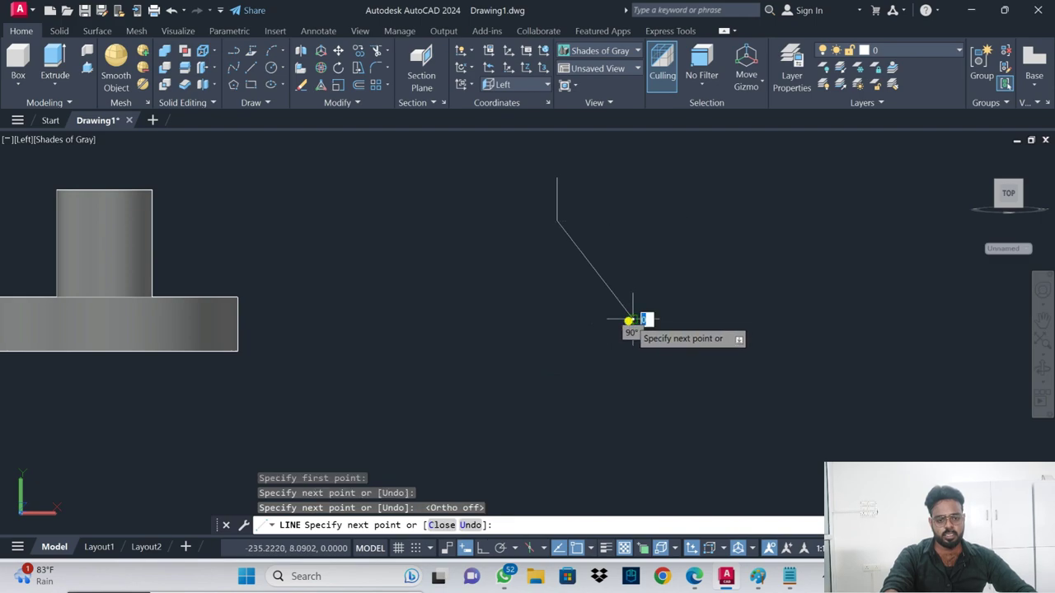
- Close the six-sided outline with its remaining edges and view it in SW Isometric
click(633, 359)
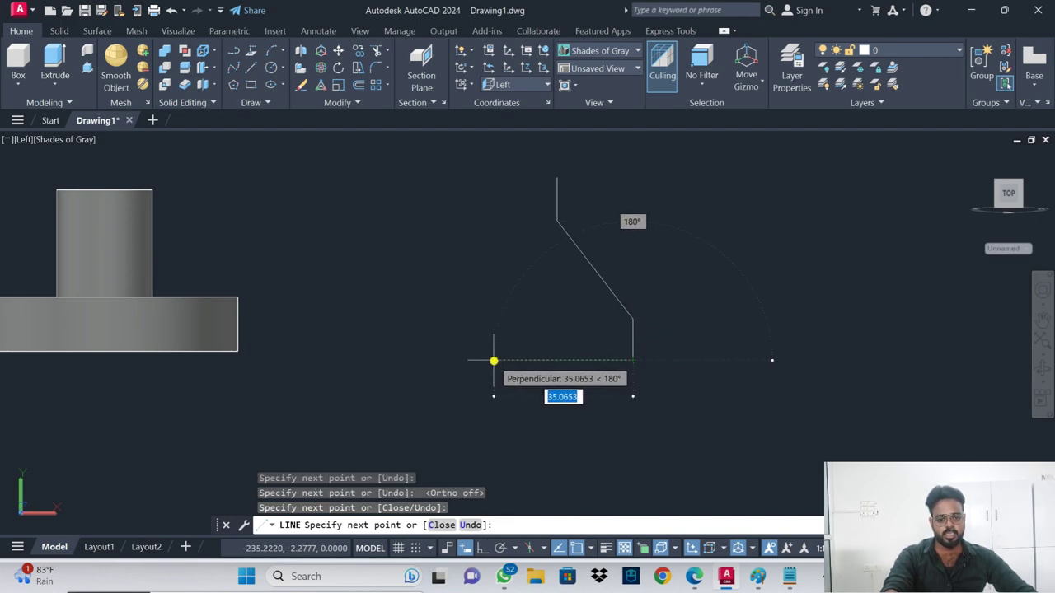
click(505, 359)
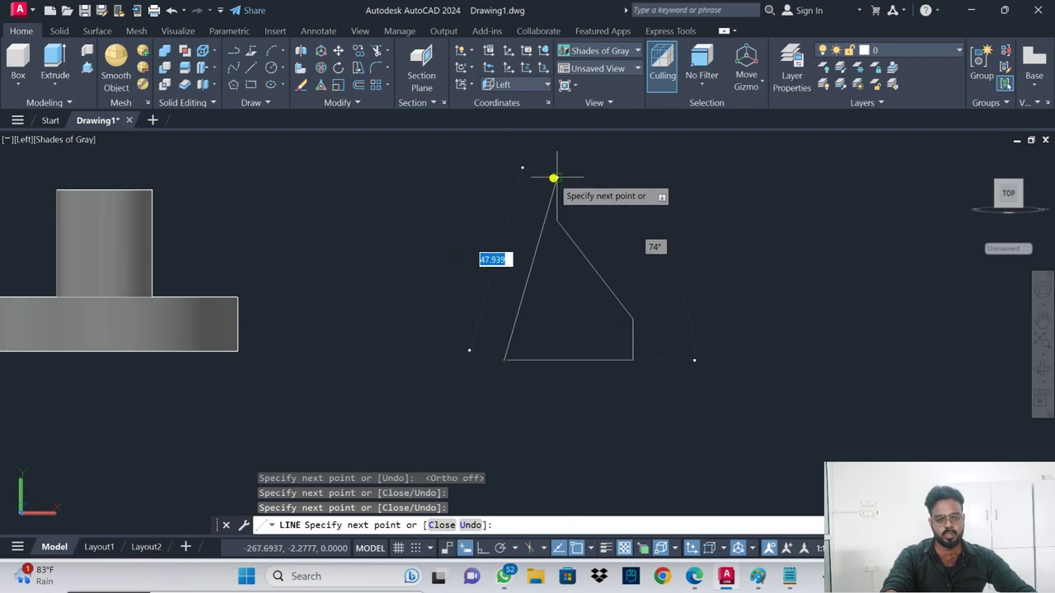
click(504, 178)
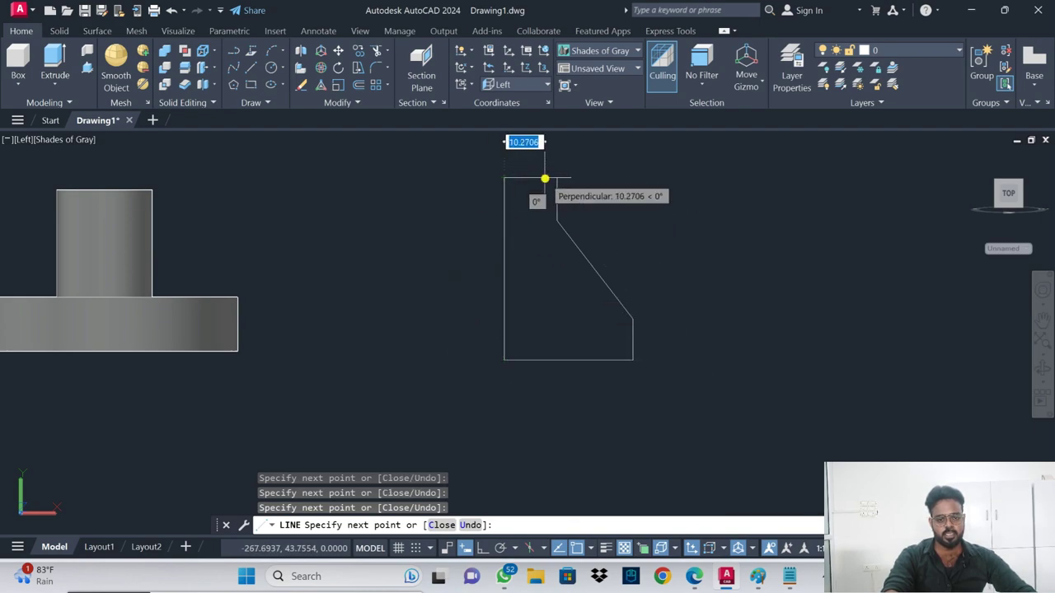
click(557, 178)
key(Escape)
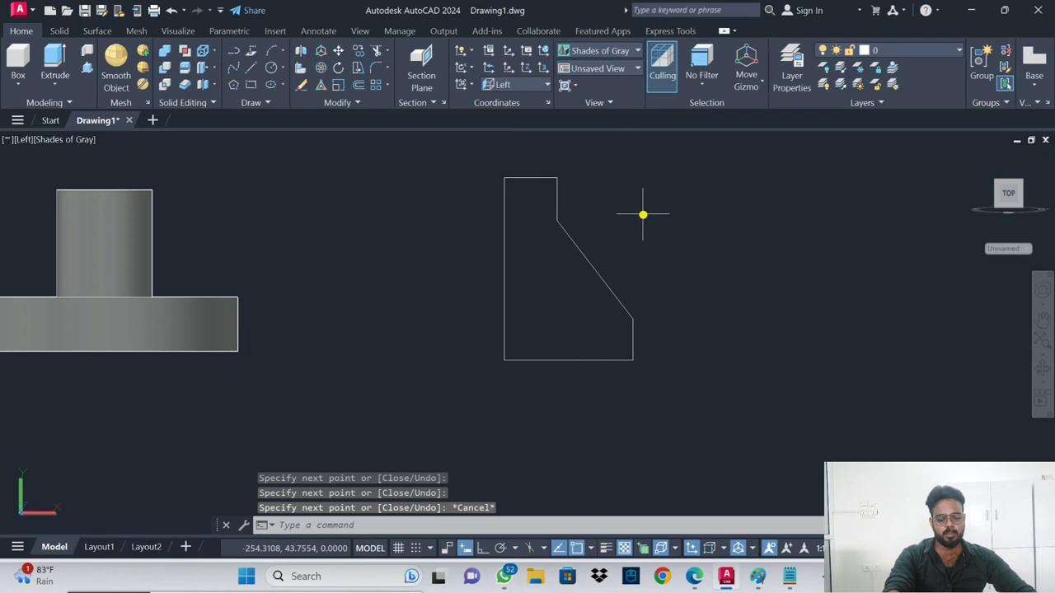
click(24, 140)
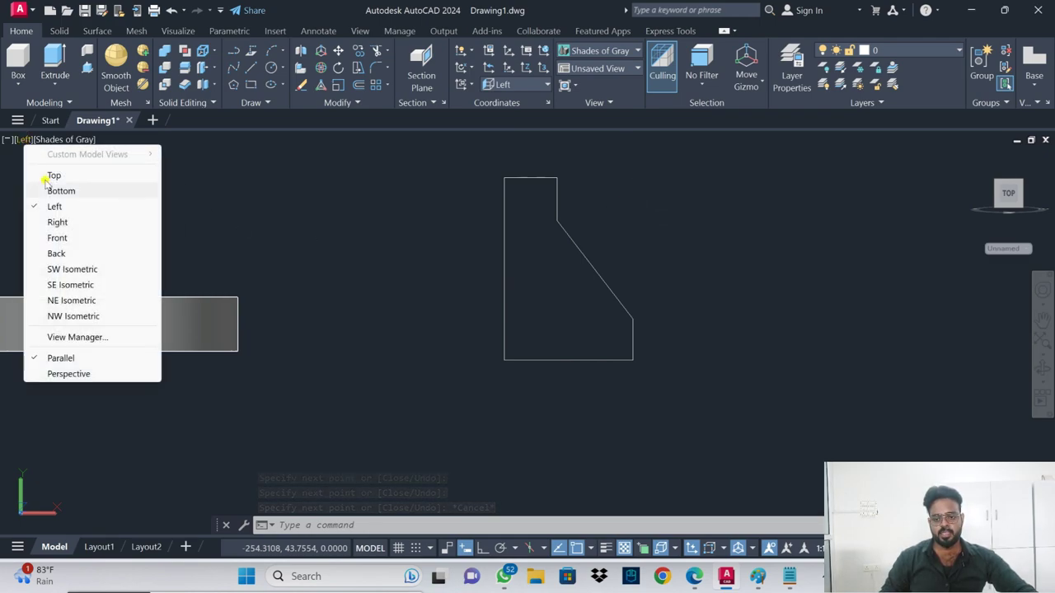
click(66, 270)
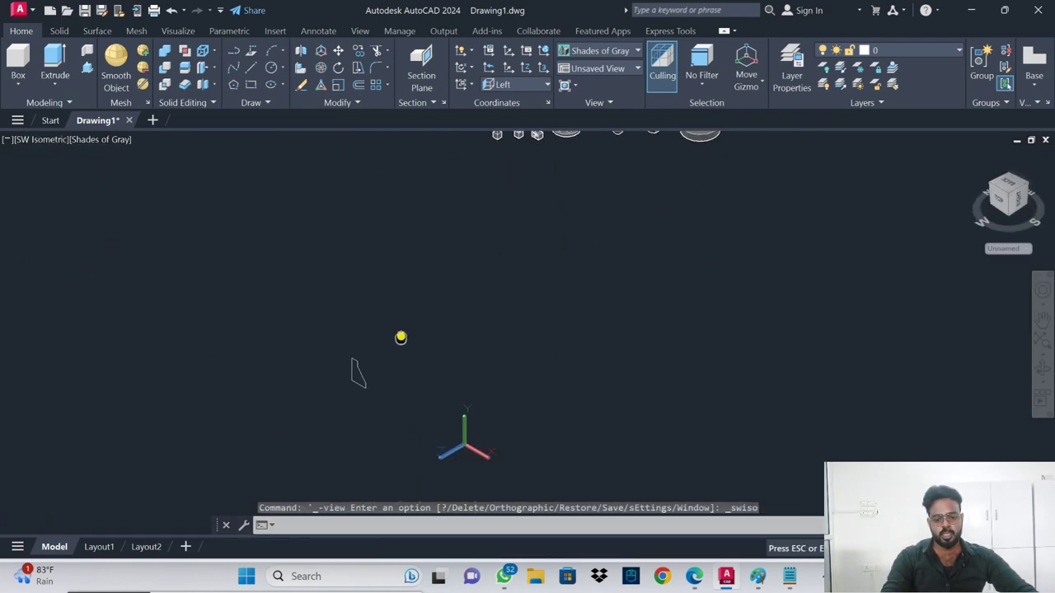
- Join the six outline lines into one polyline
scroll(349, 372, up, 5)
scroll(388, 366, up, 5)
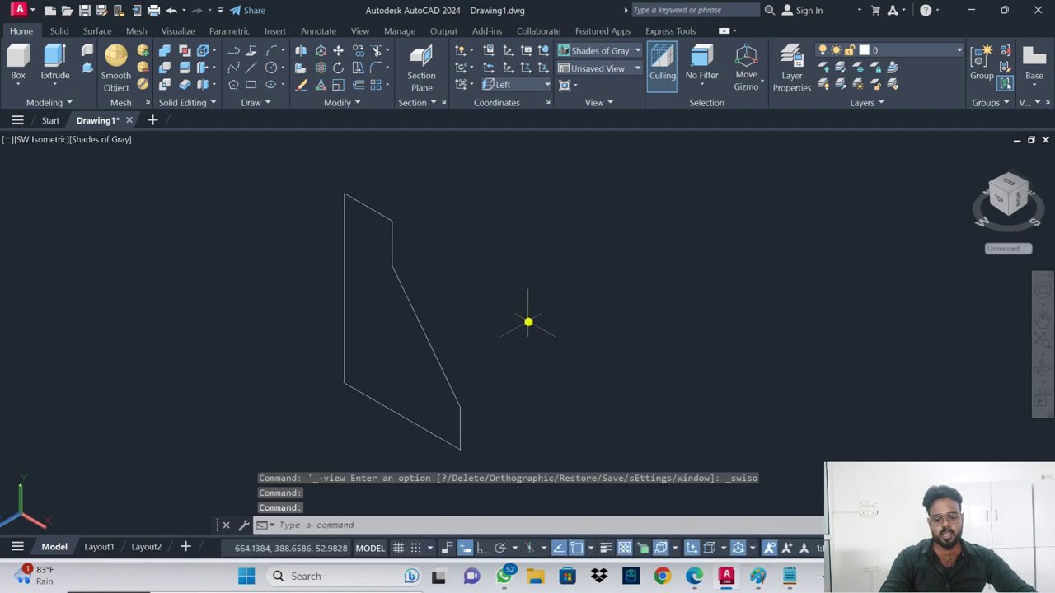
text(rev)
key(Return)
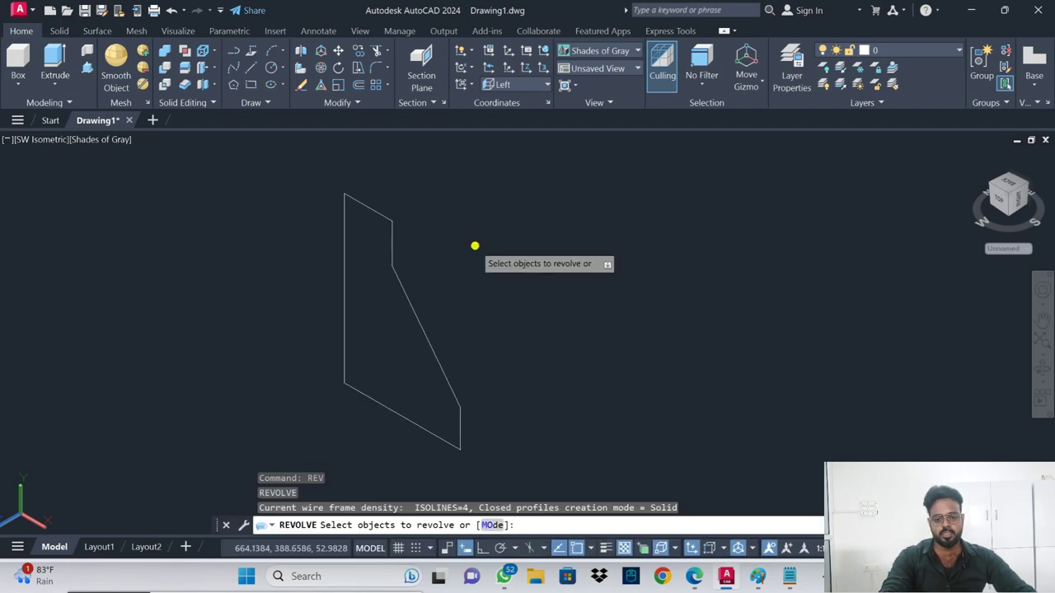
key(Escape)
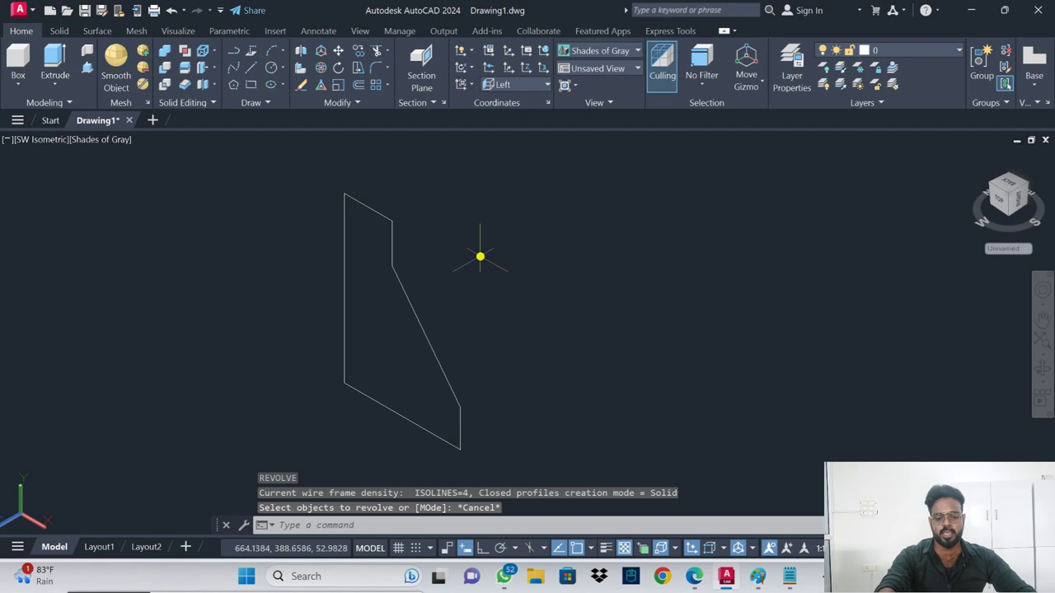
text(j)
key(Return)
click(524, 185)
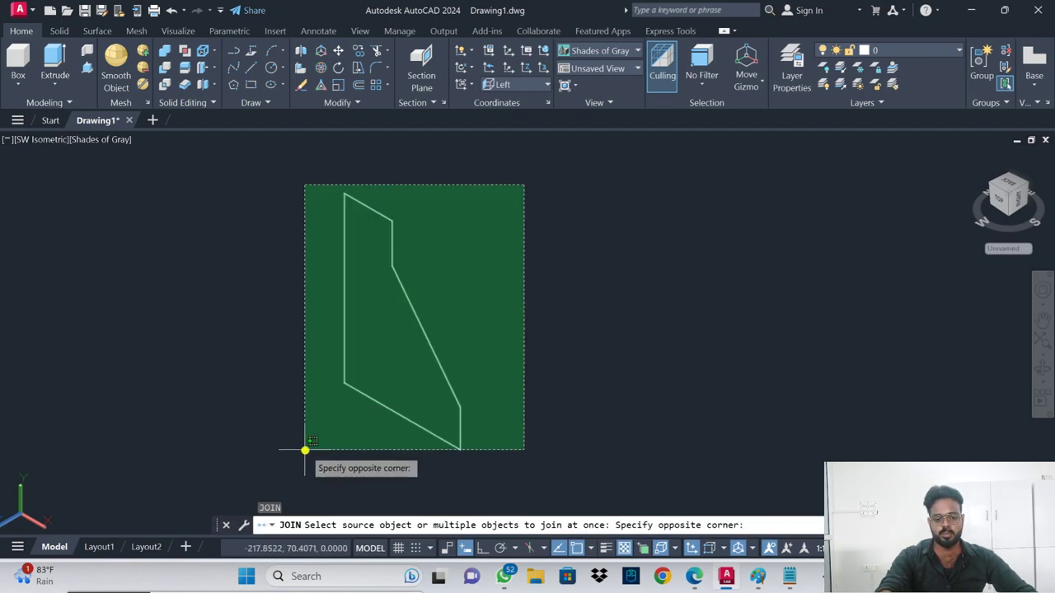
click(305, 450)
key(Return)
click(389, 395)
click(348, 429)
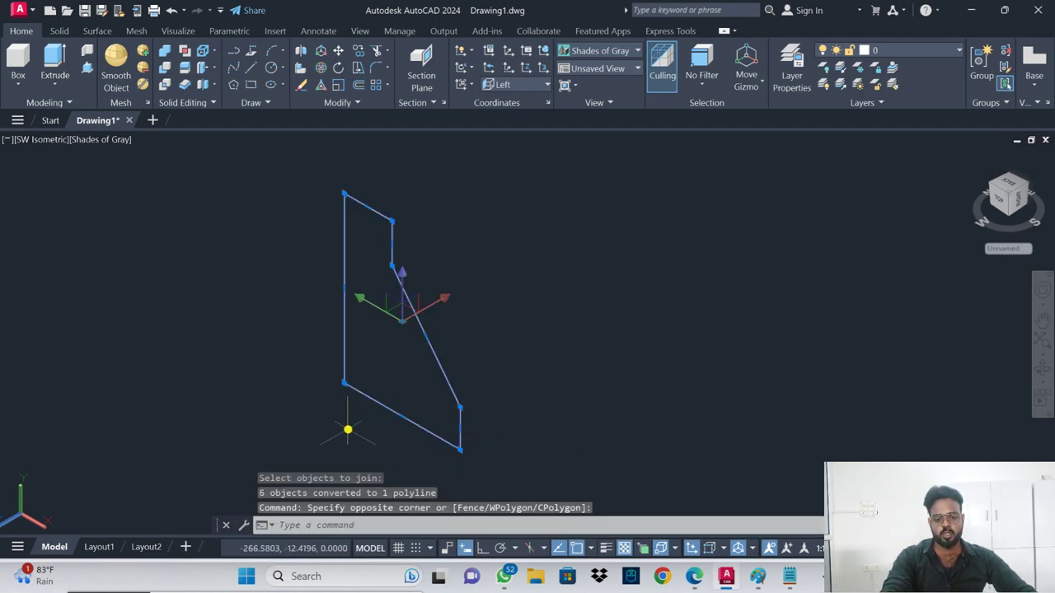
key(Escape)
- Revolve the polyline 360° about its bottom edge into a solid with a cone-shaped hollow
text(v)
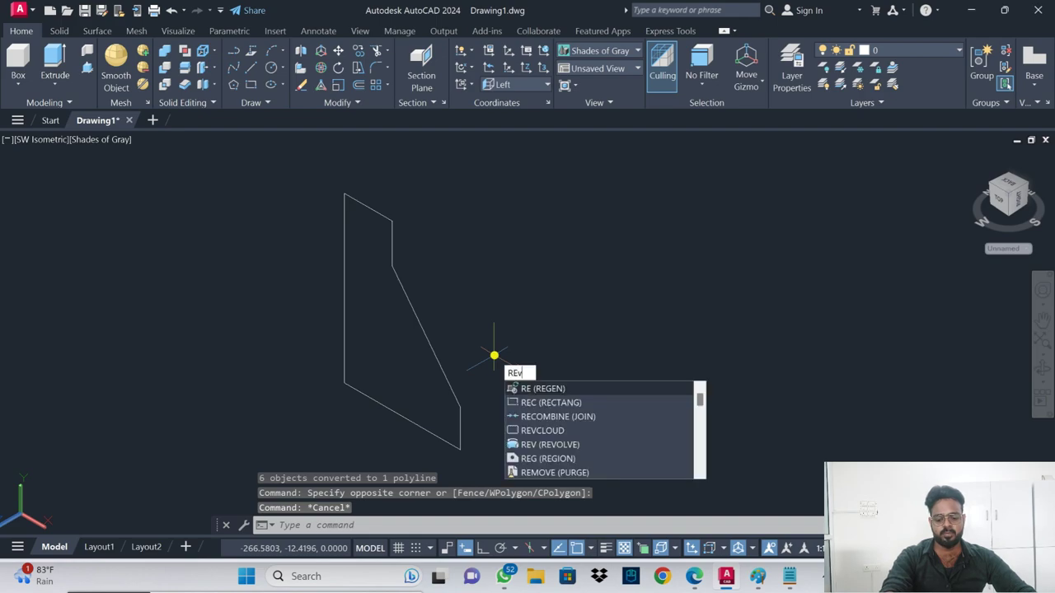
key(Return)
click(486, 323)
click(412, 342)
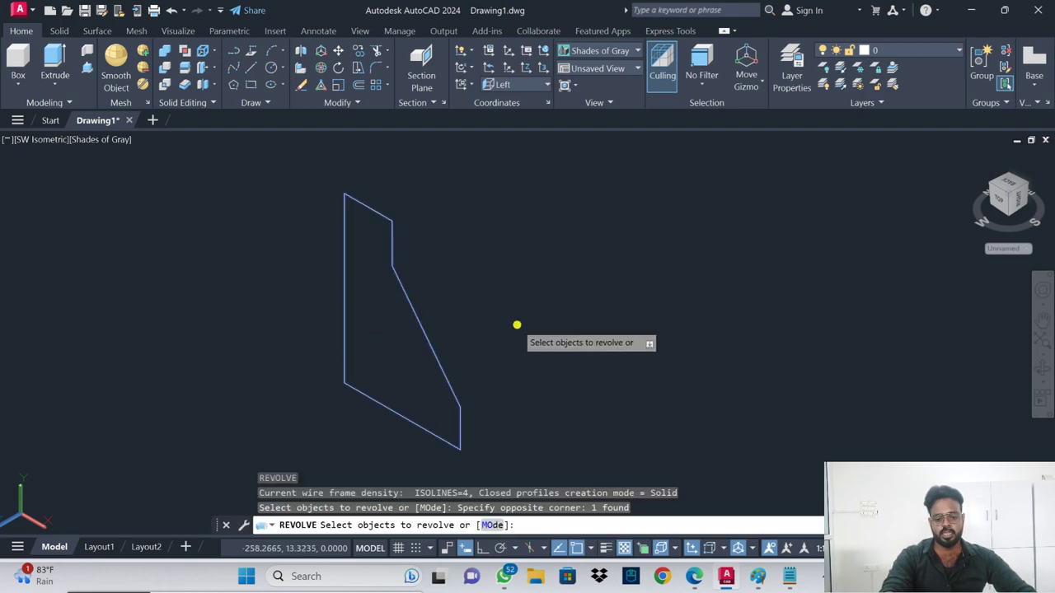
key(Return)
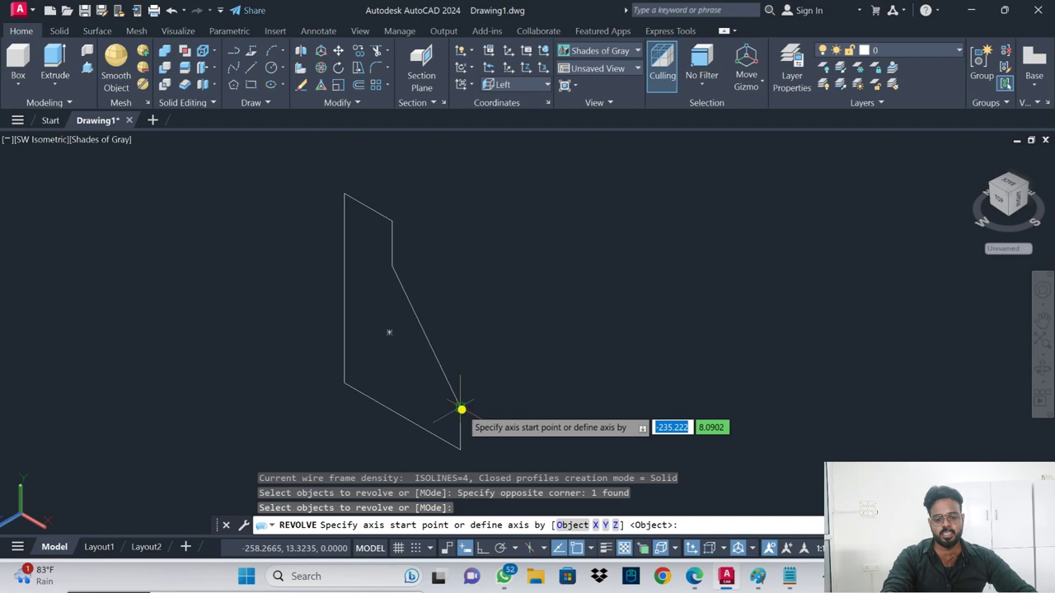
click(462, 409)
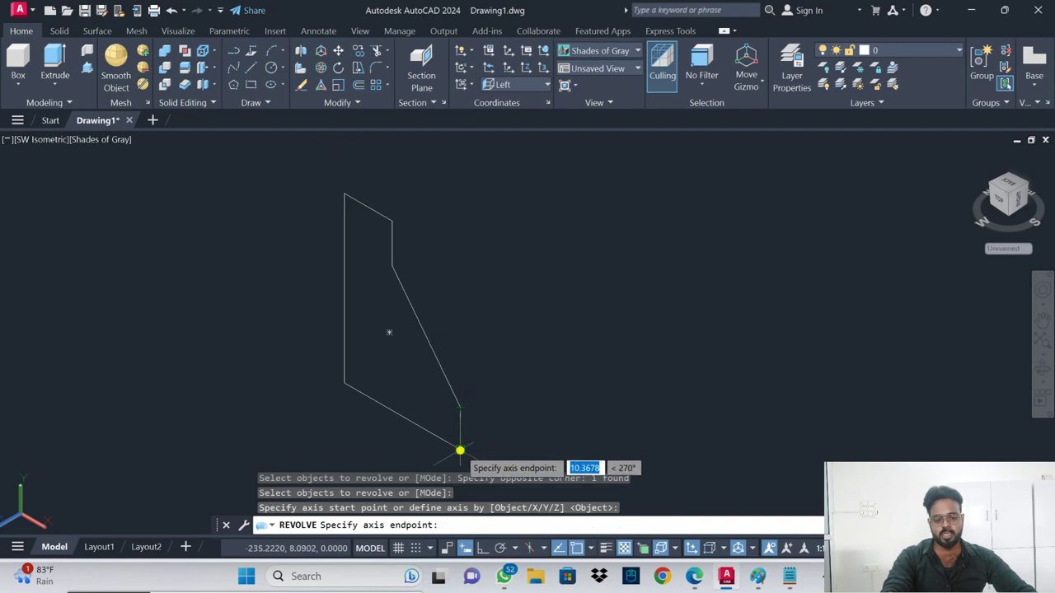
click(461, 448)
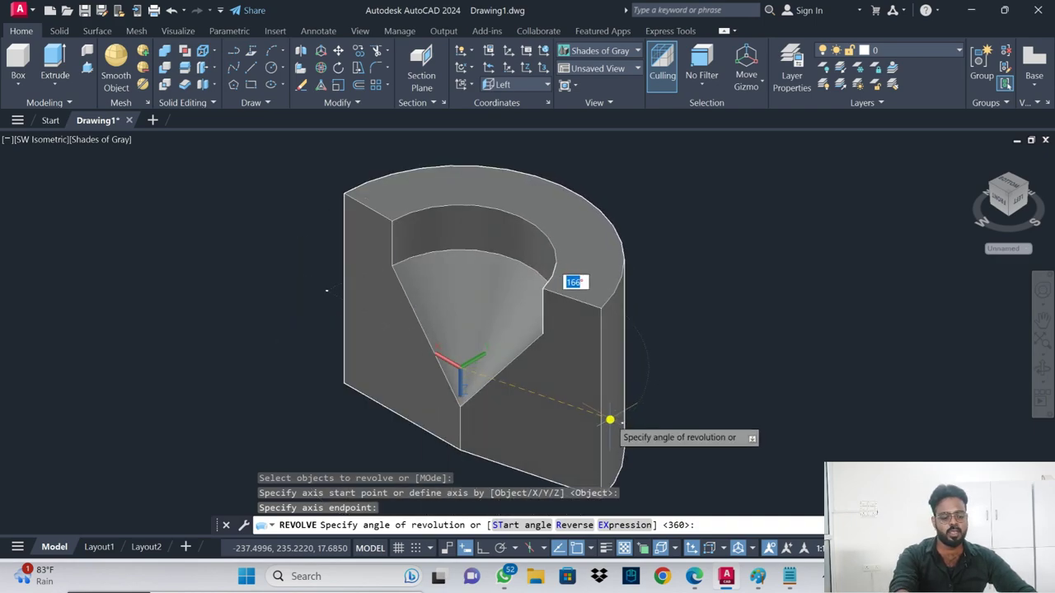
text(360)
key(Return)
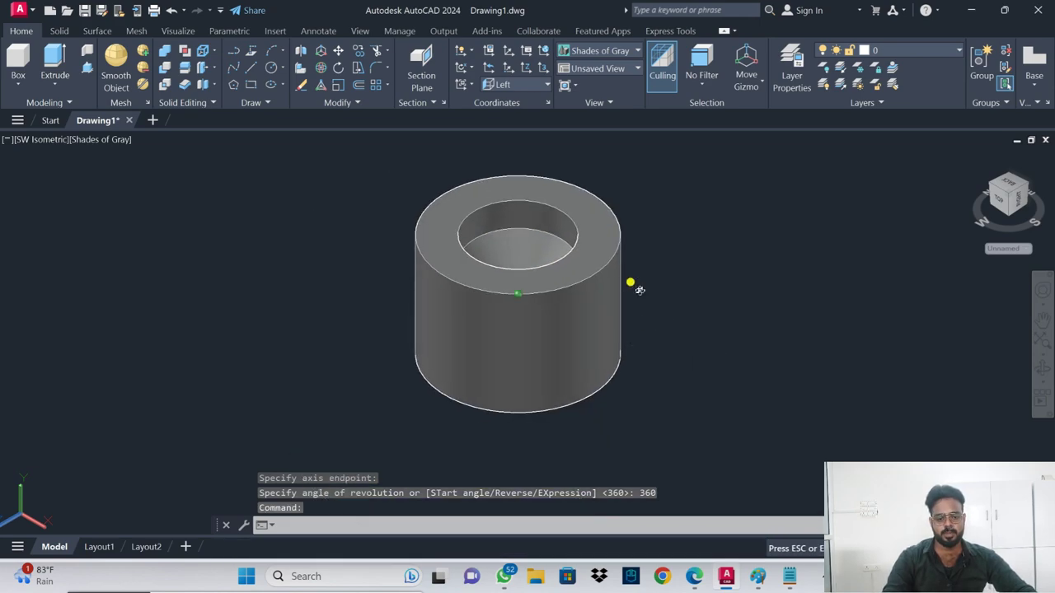
- Orbit to inspect the top, return to SW Isometric, and bring up the PDF notes
mouse_move(632, 283)
shift+middle_down()
mouse_move(638, 377)
mouse_move(619, 347)
mouse_move(593, 245)
mouse_move(594, 182)
mouse_move(683, 207)
mouse_move(734, 357)
mouse_move(688, 362)
mouse_move(652, 305)
mouse_move(674, 366)
mouse_move(676, 336)
shift+middle_up()
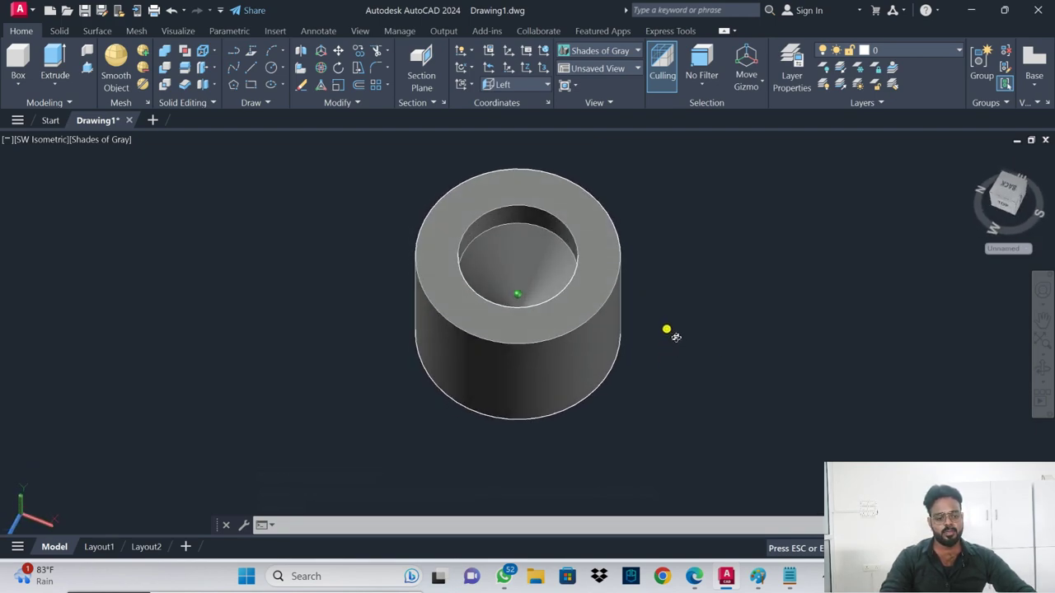
click(41, 139)
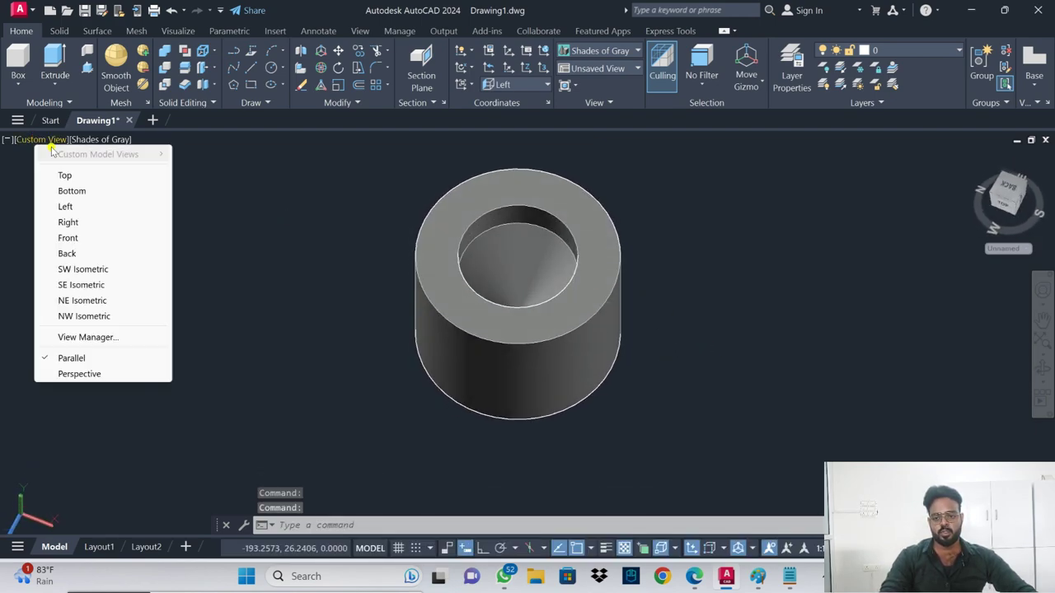
click(83, 269)
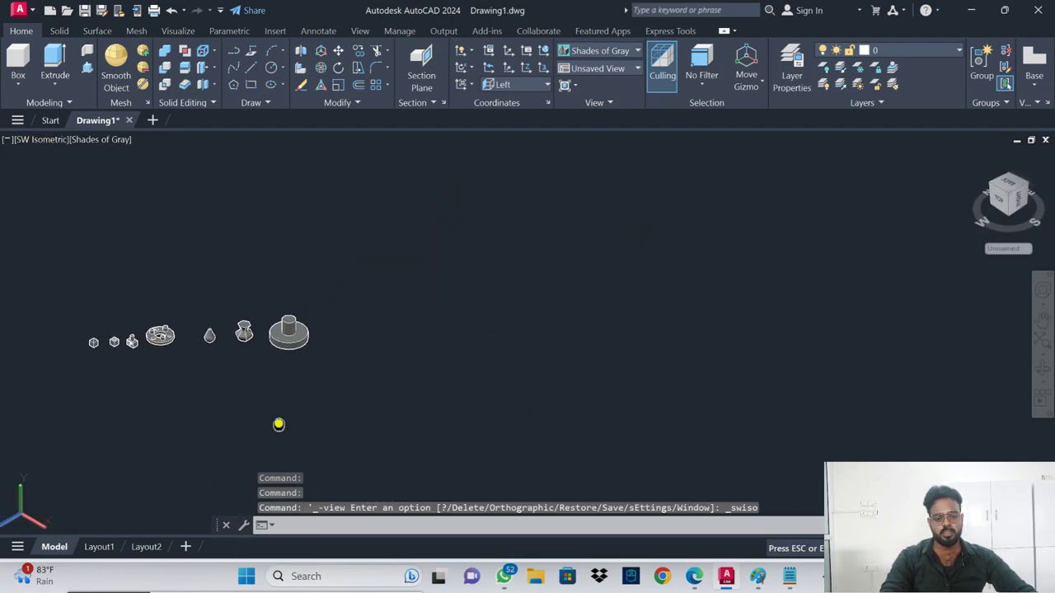
click(695, 576)
- Highlight the SWEEP heading in the PDF notes and bring the Paint sketch forward
scroll(445, 404, down, 1)
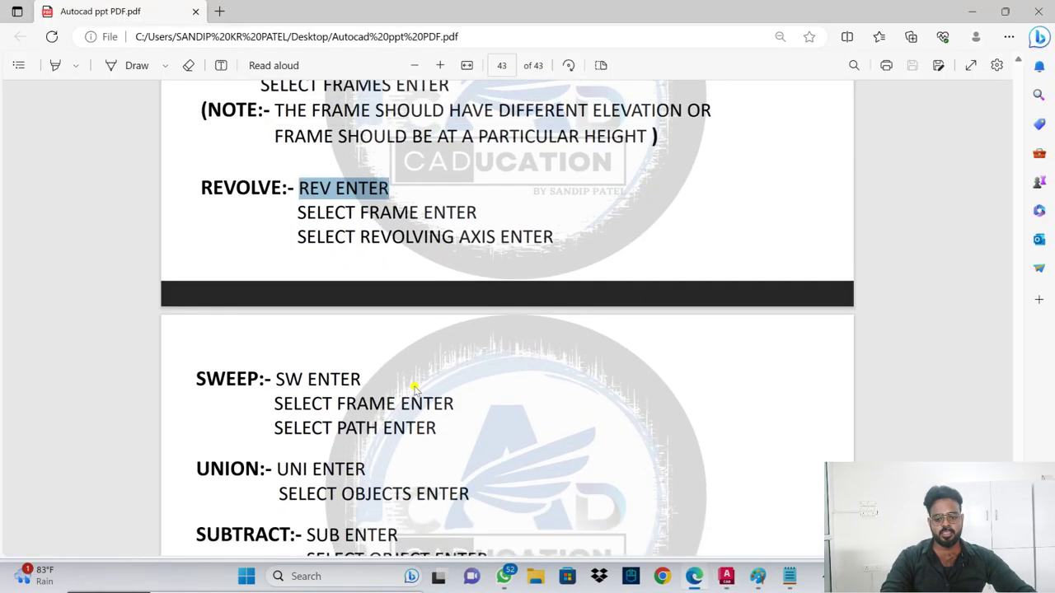
drag(203, 376, 235, 376)
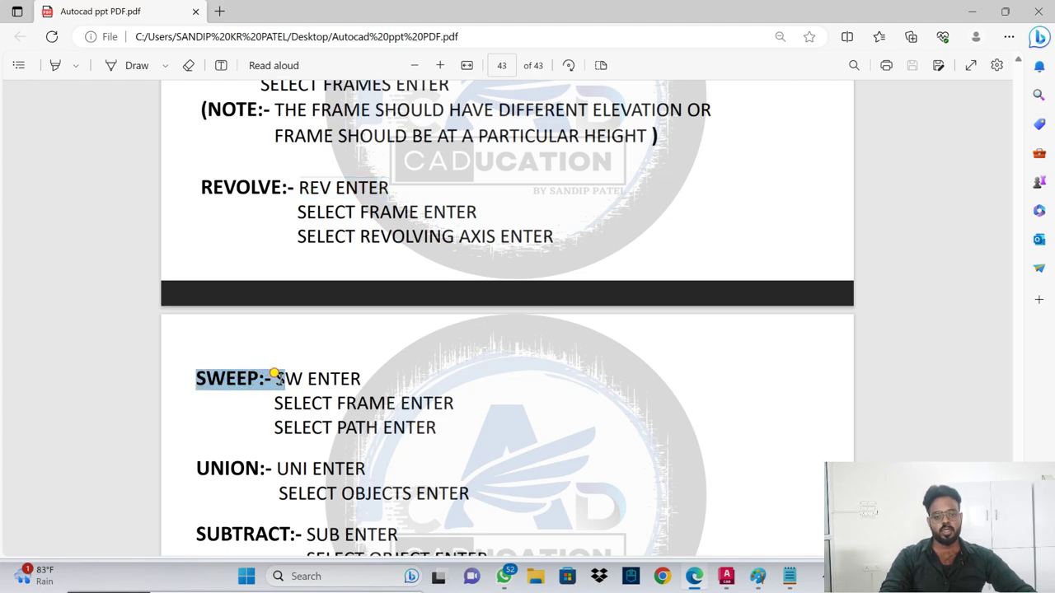
drag(277, 375, 286, 377)
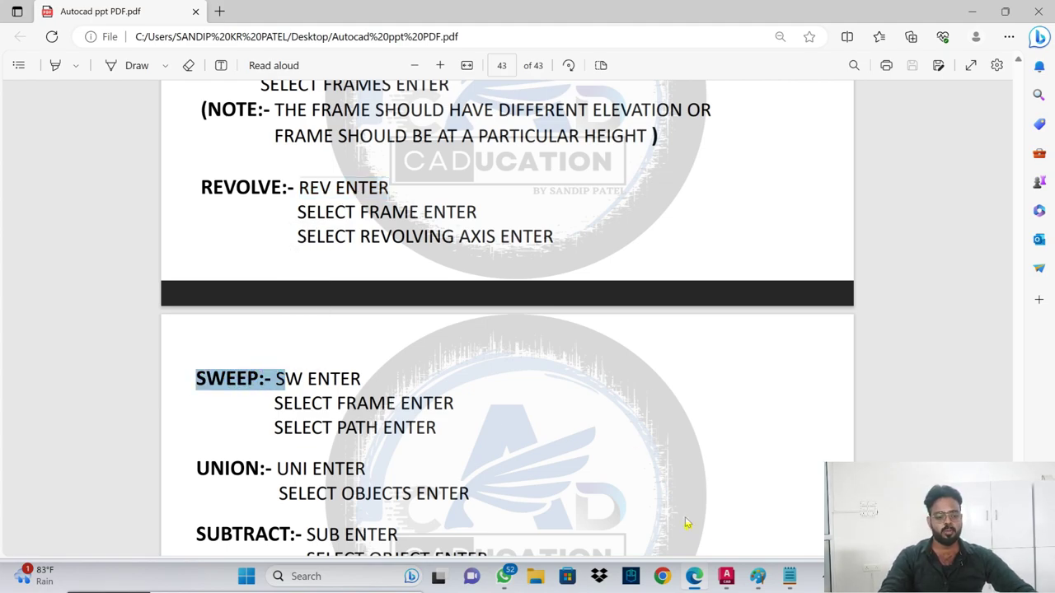
click(790, 576)
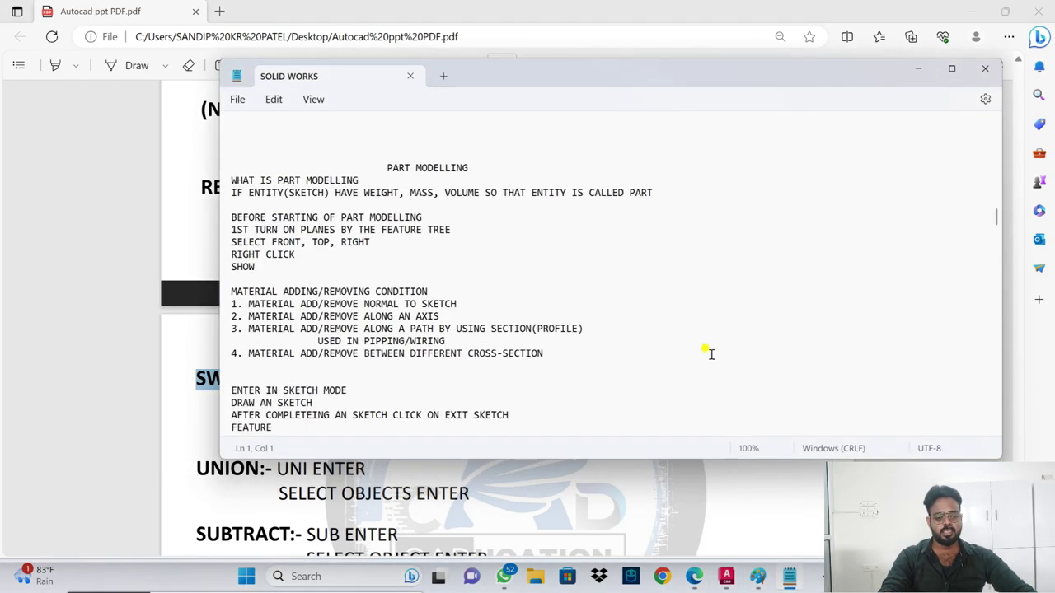
click(760, 576)
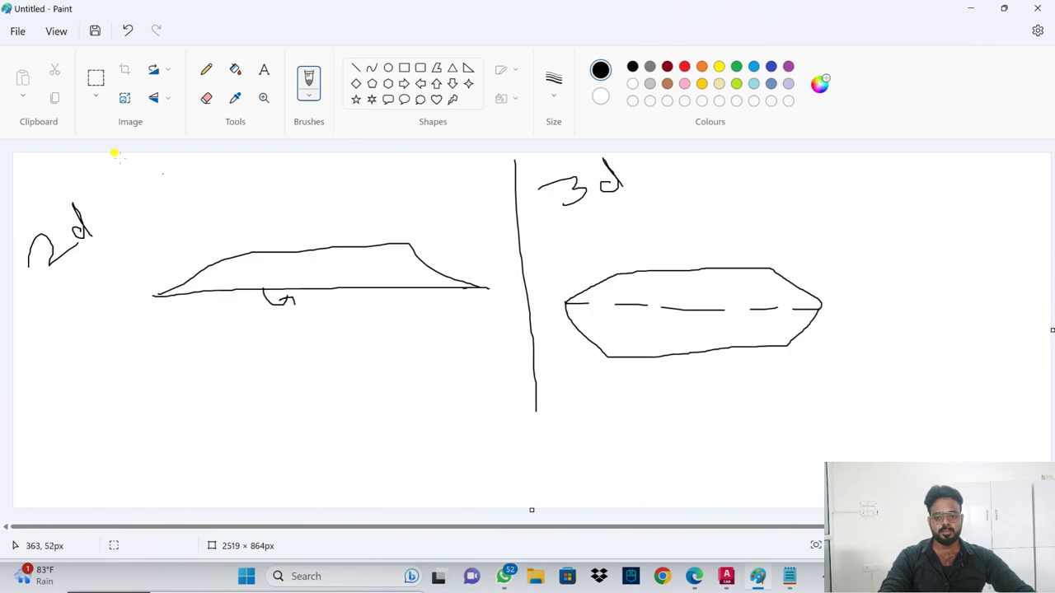
- Start a new unsaved Paint image, sketch the sweep path line, and return to AutoCAD
click(20, 30)
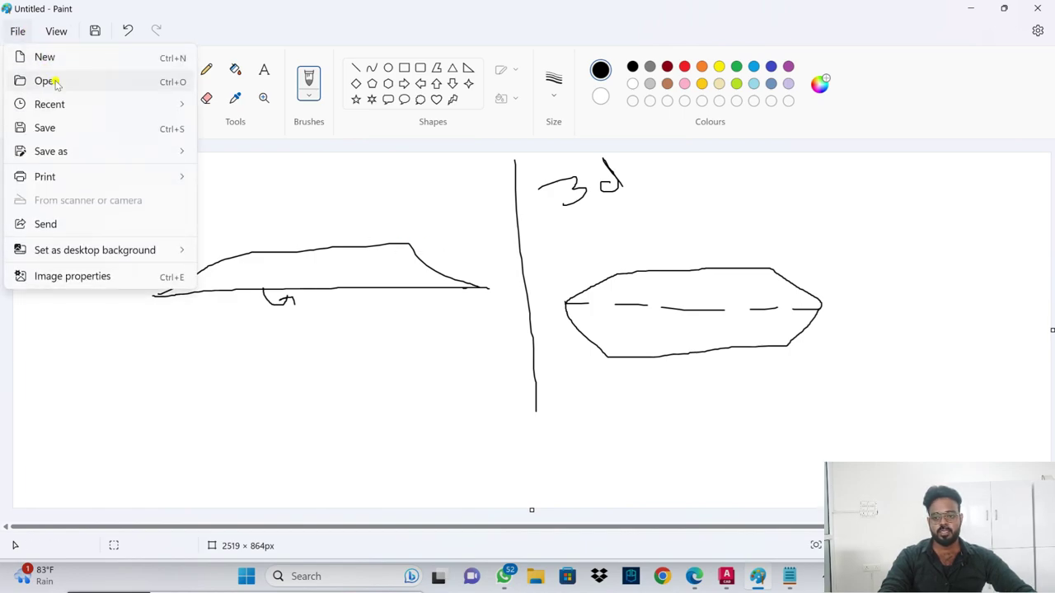
click(48, 58)
click(532, 329)
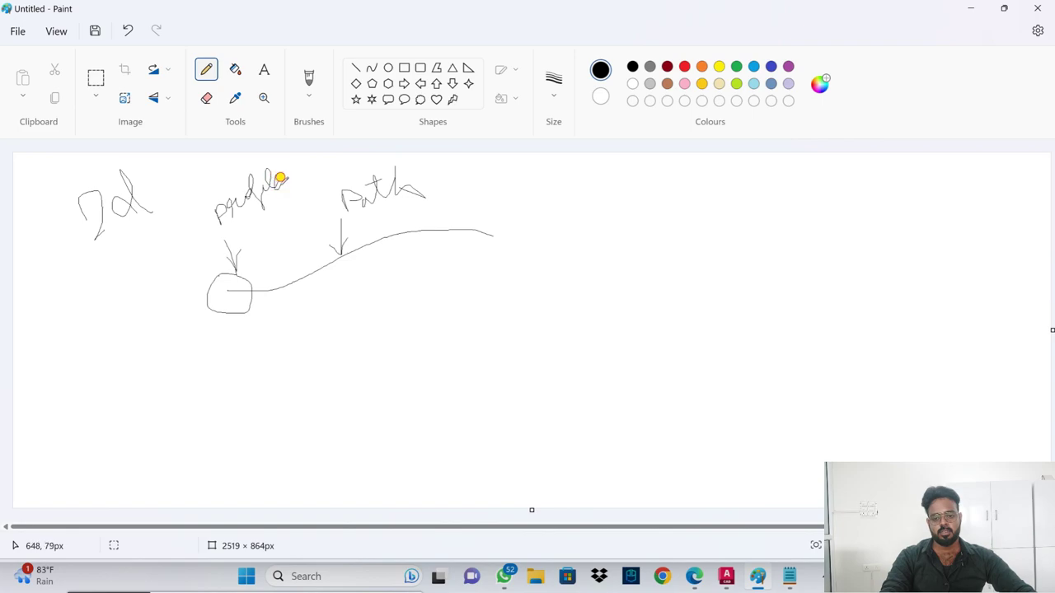
drag(114, 344, 549, 237)
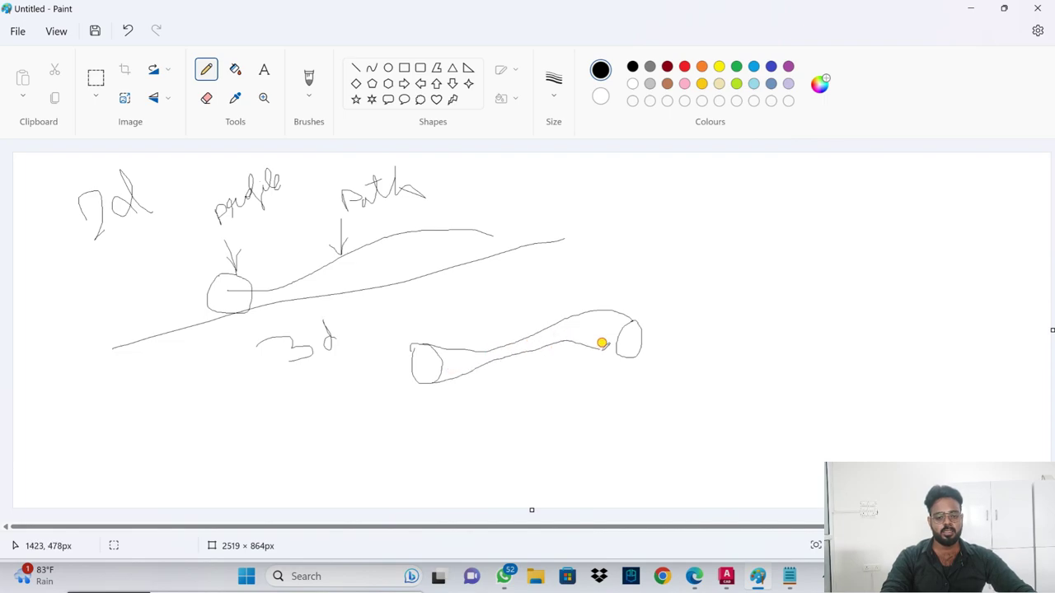
click(759, 577)
- Draw a five-point S-shaped spline across the empty space right of the solids
scroll(388, 341, up, 3)
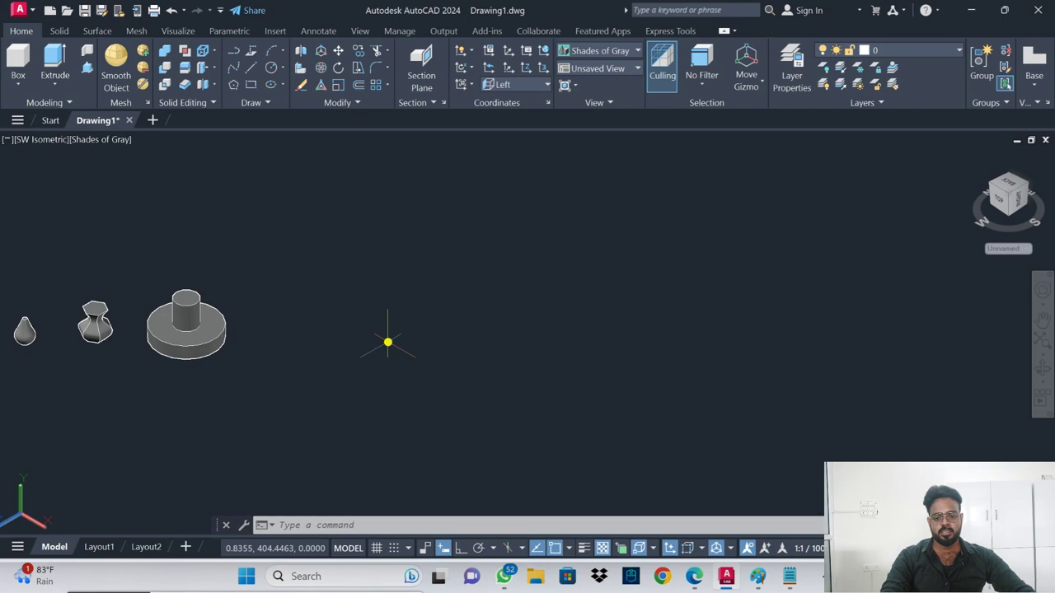
scroll(381, 341, up, 1)
middle_drag(382, 341, 469, 308)
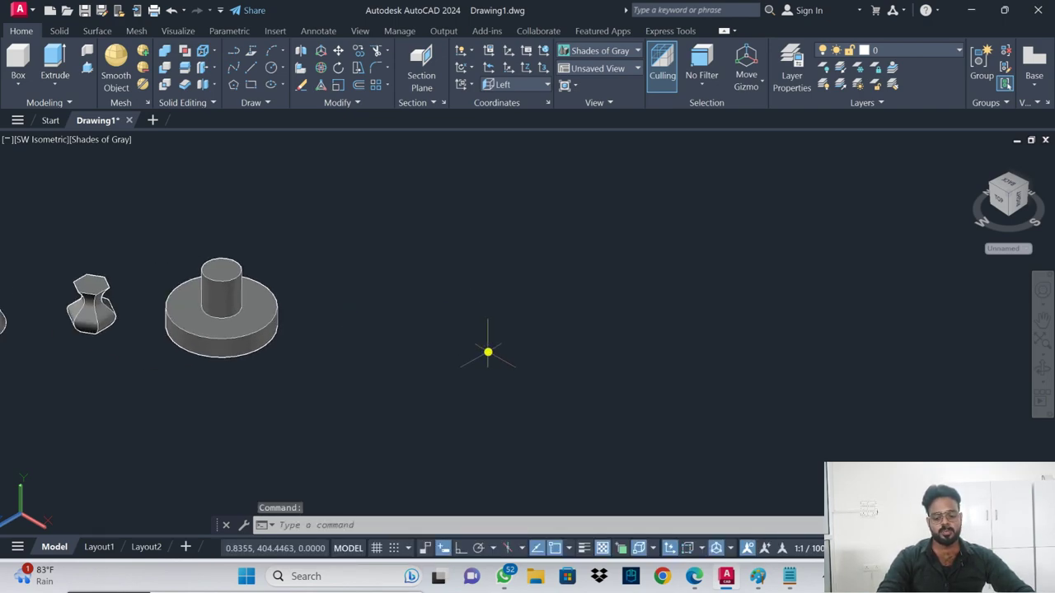
text(spl)
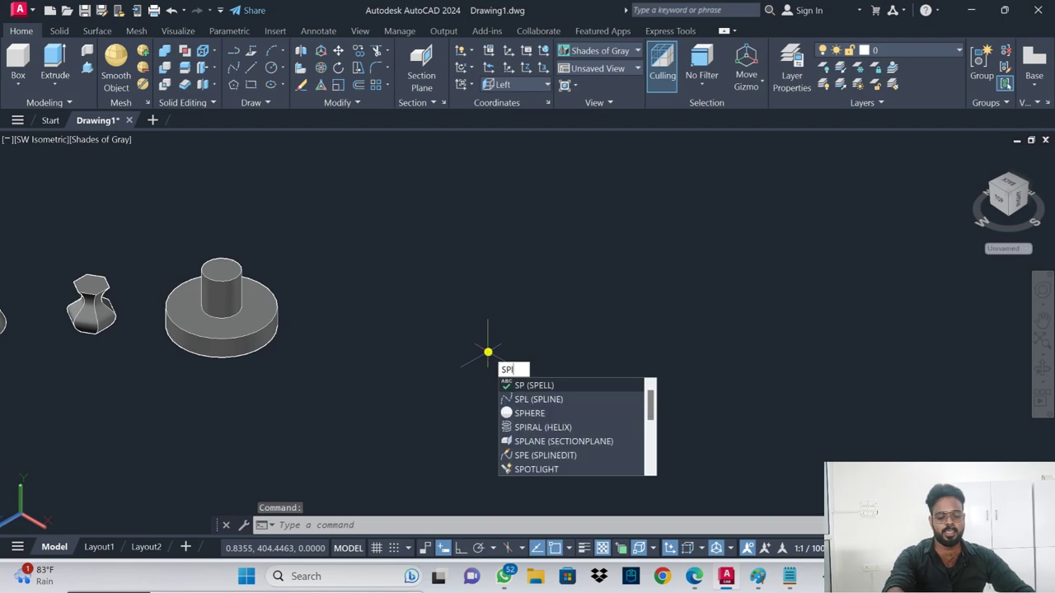
key(Return)
click(536, 341)
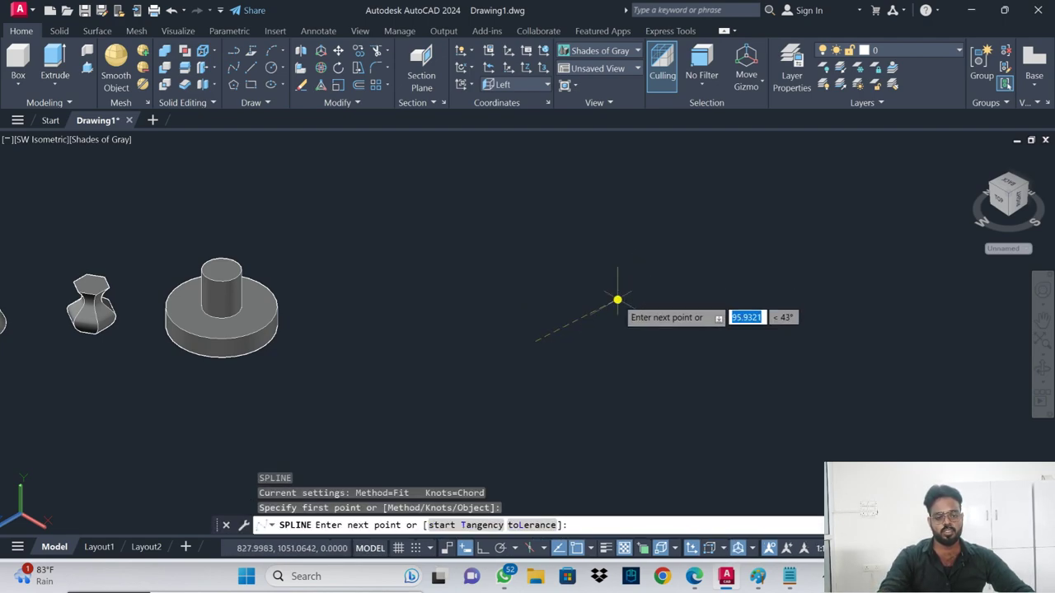
click(617, 299)
click(651, 248)
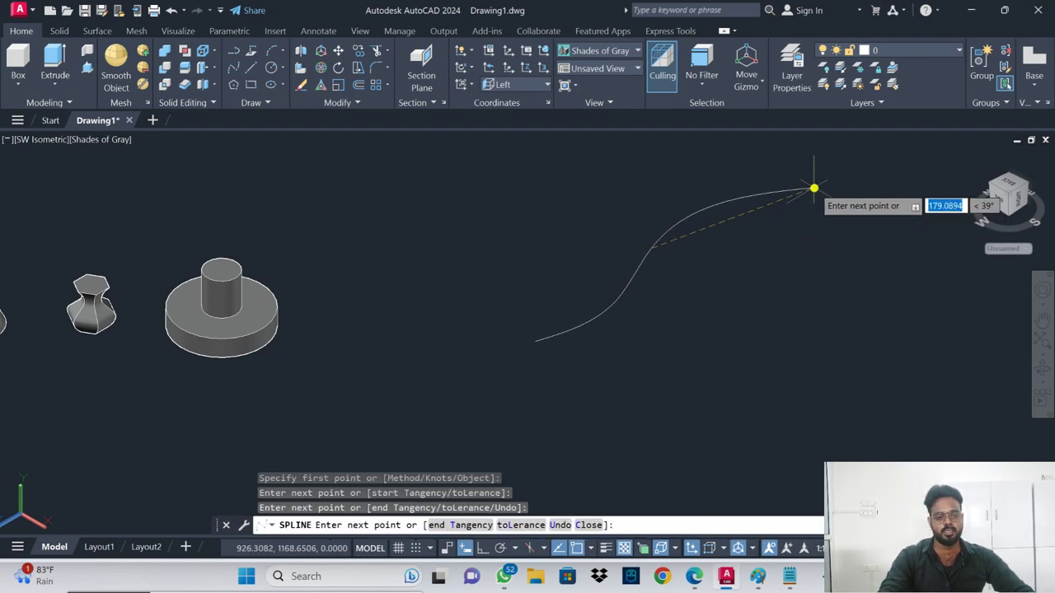
click(897, 235)
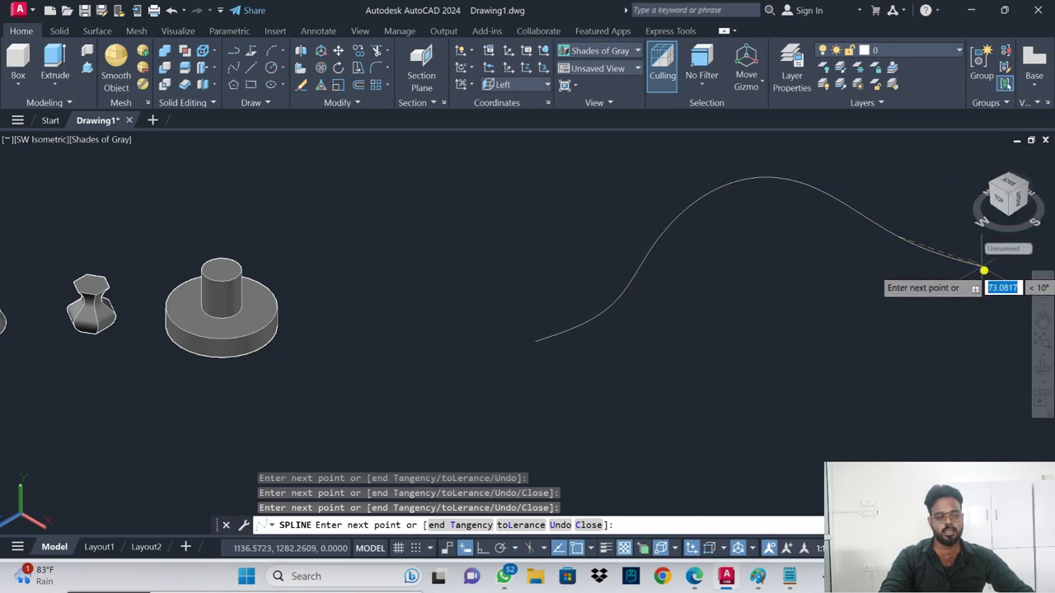
middle_drag(988, 274, 874, 287)
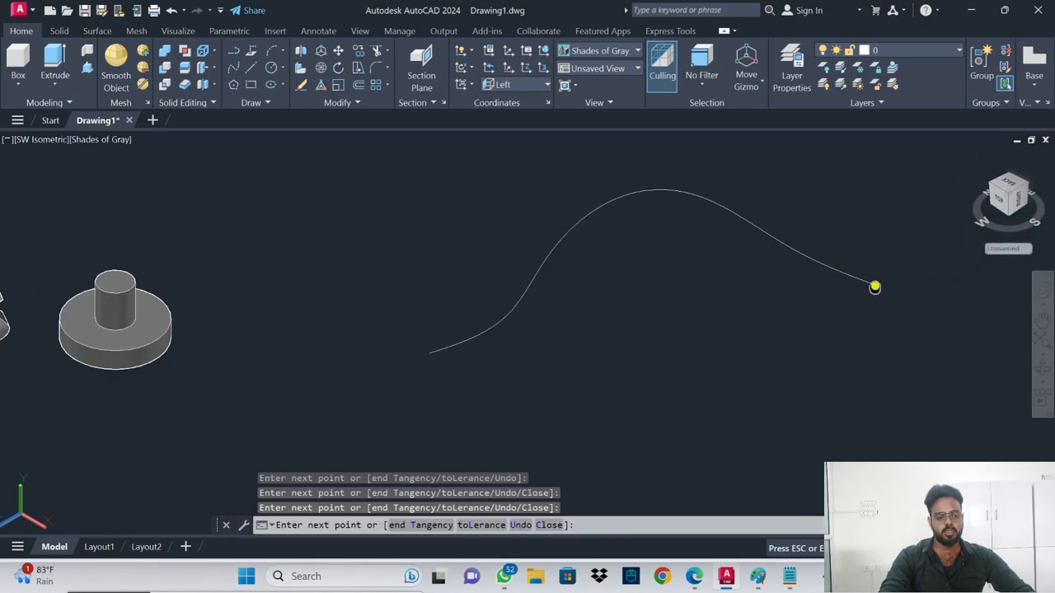
click(934, 254)
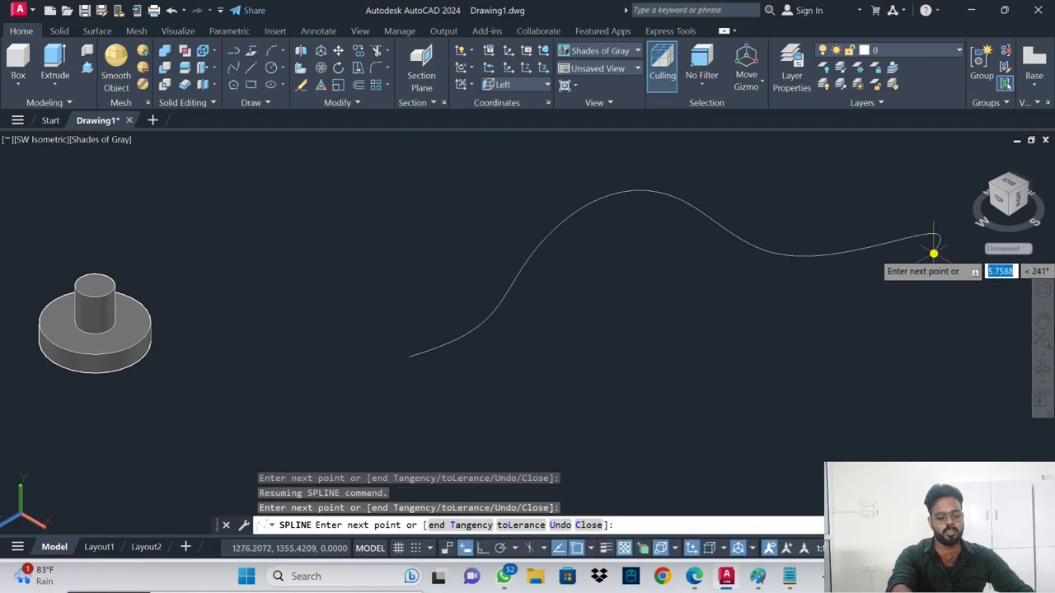
key(Return)
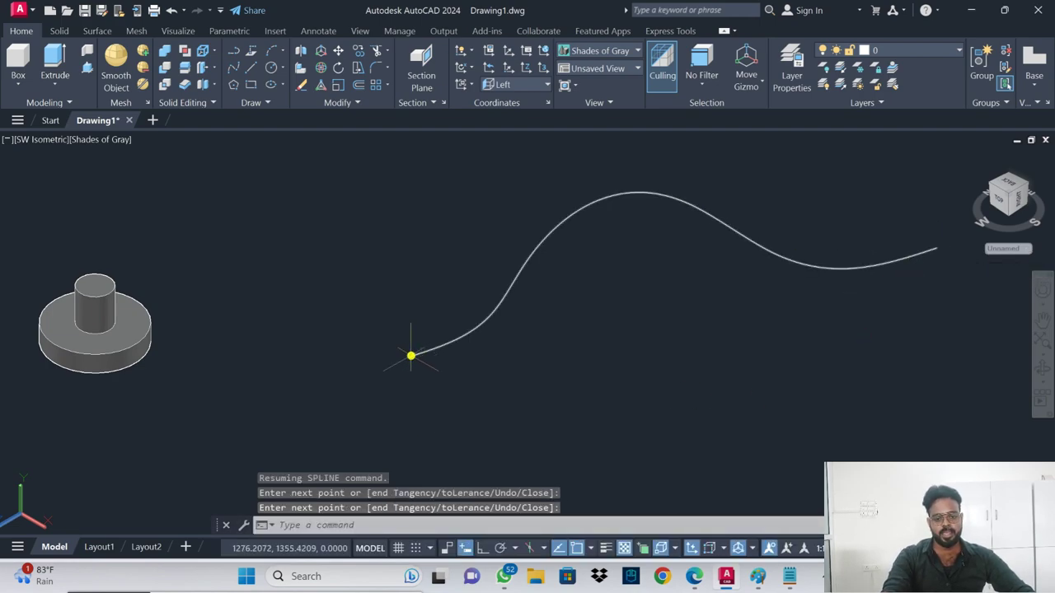
text(c)
key(Return)
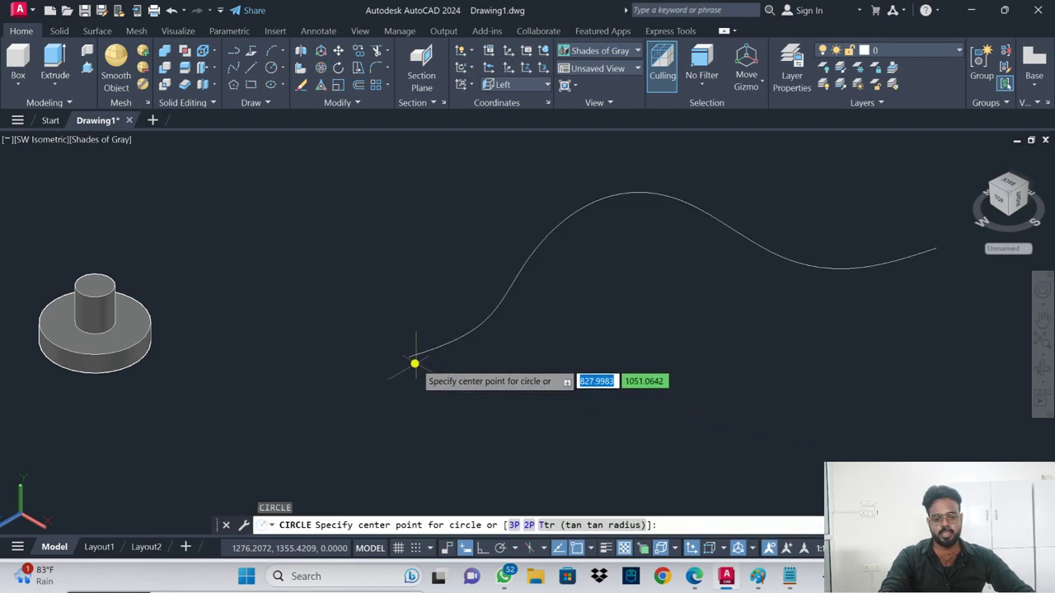
- Draw a radius 10 circle centred on the spline's left end
click(409, 358)
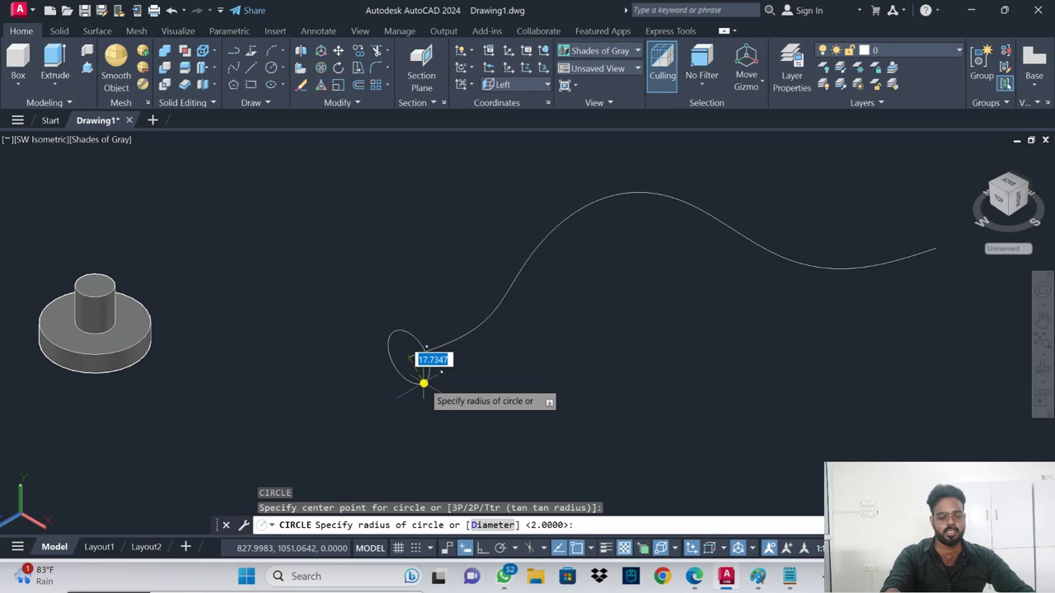
text(10)
key(Return)
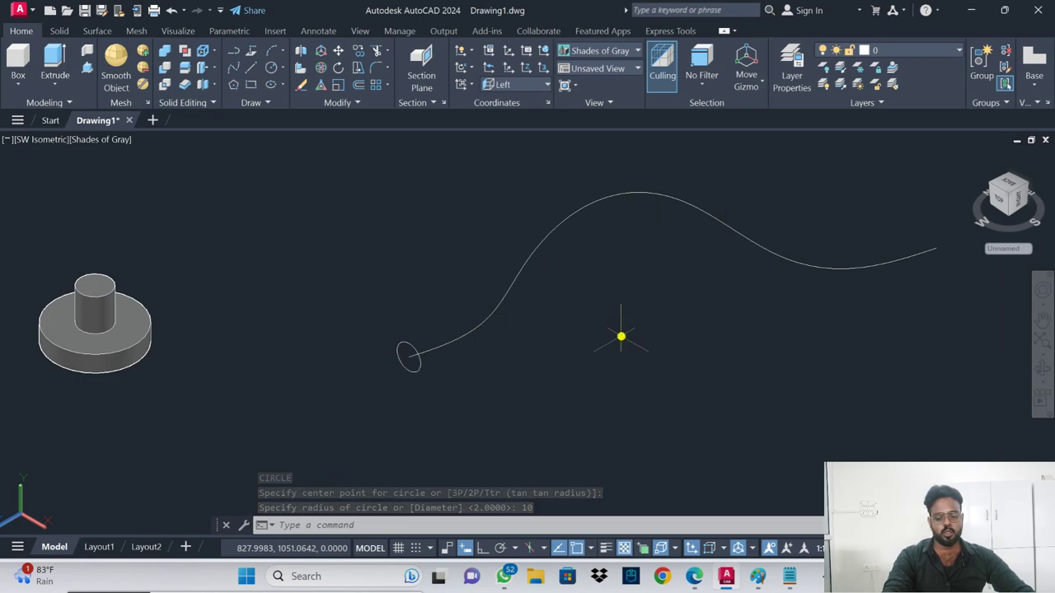
- Sweep the circle along the spline into a solid curved tube
text(s)
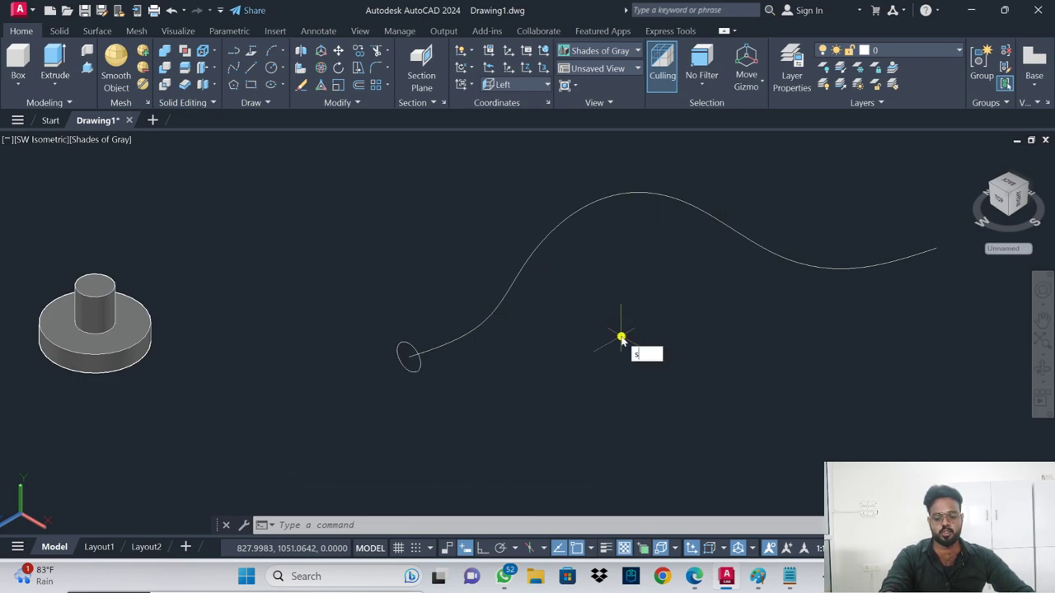
key(Return)
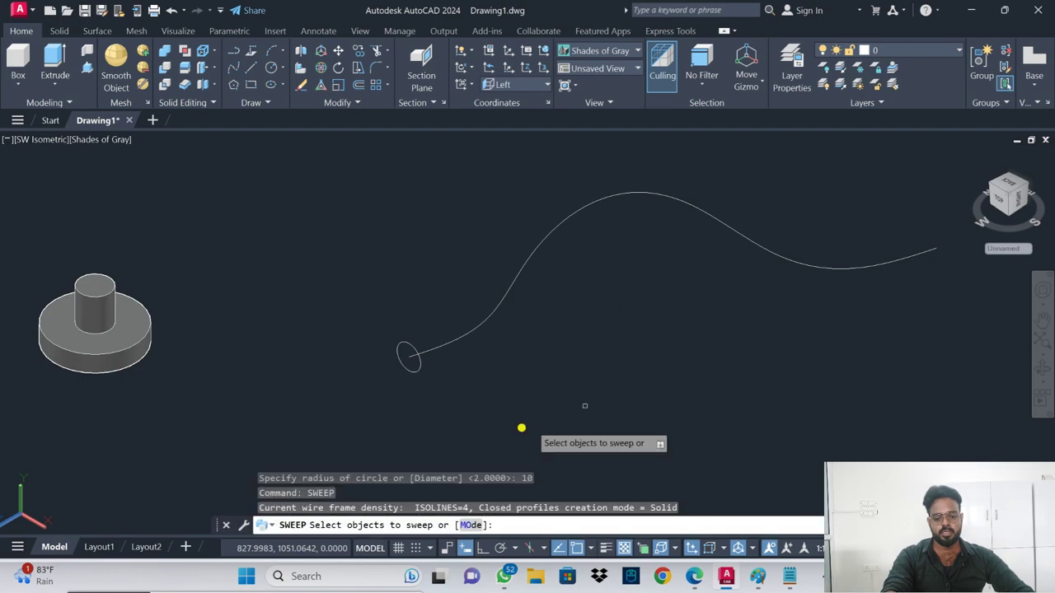
click(416, 368)
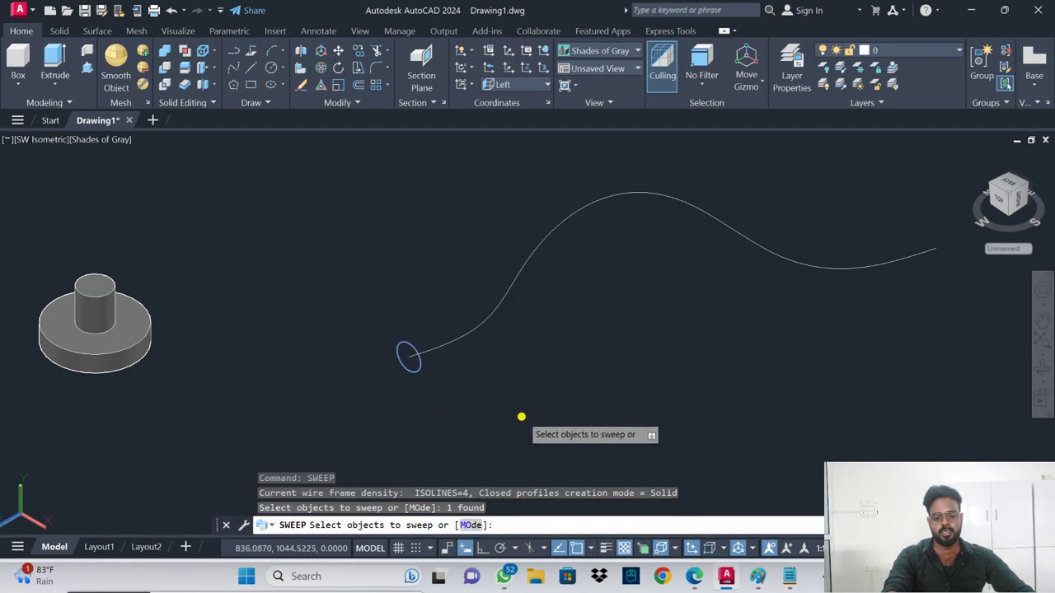
key(Return)
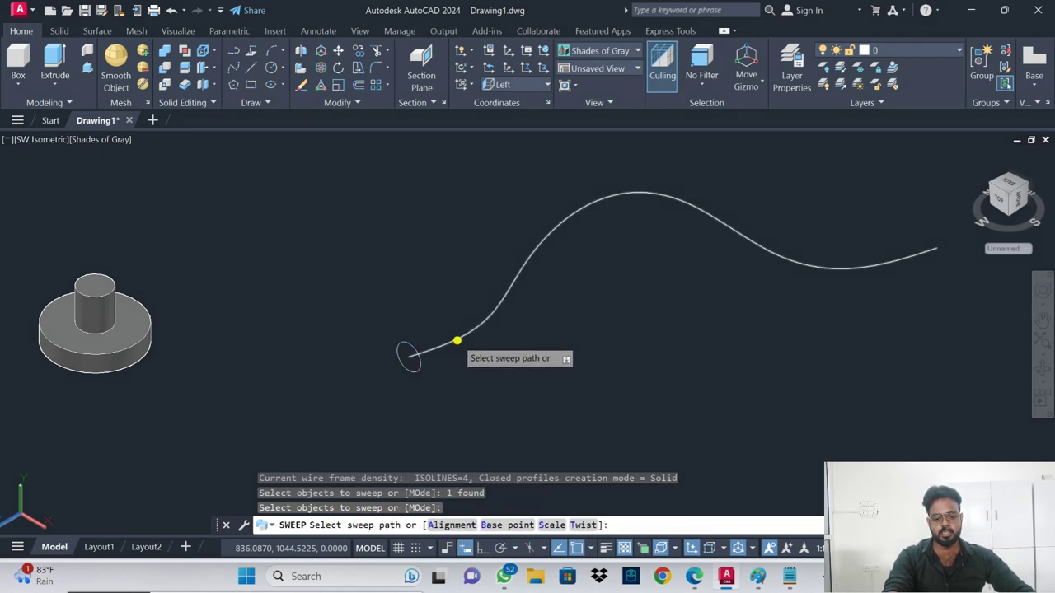
click(458, 343)
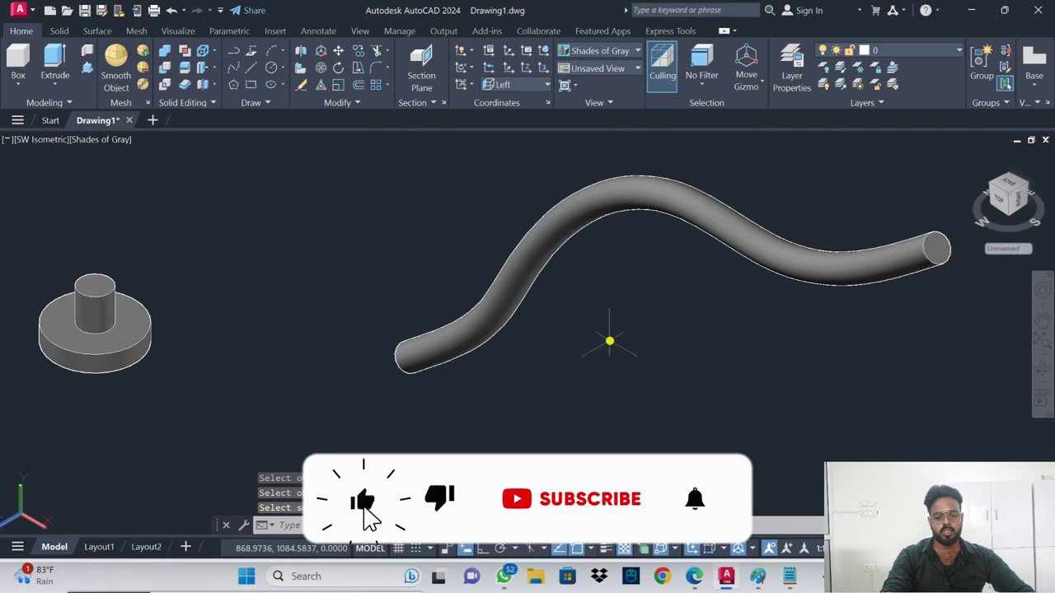
- Erase the small old solids and the leftover cylinder, leaving only the swept tube
shift+middle_drag(573, 338, 650, 404)
scroll(648, 410, down, 3)
scroll(637, 389, down, 2)
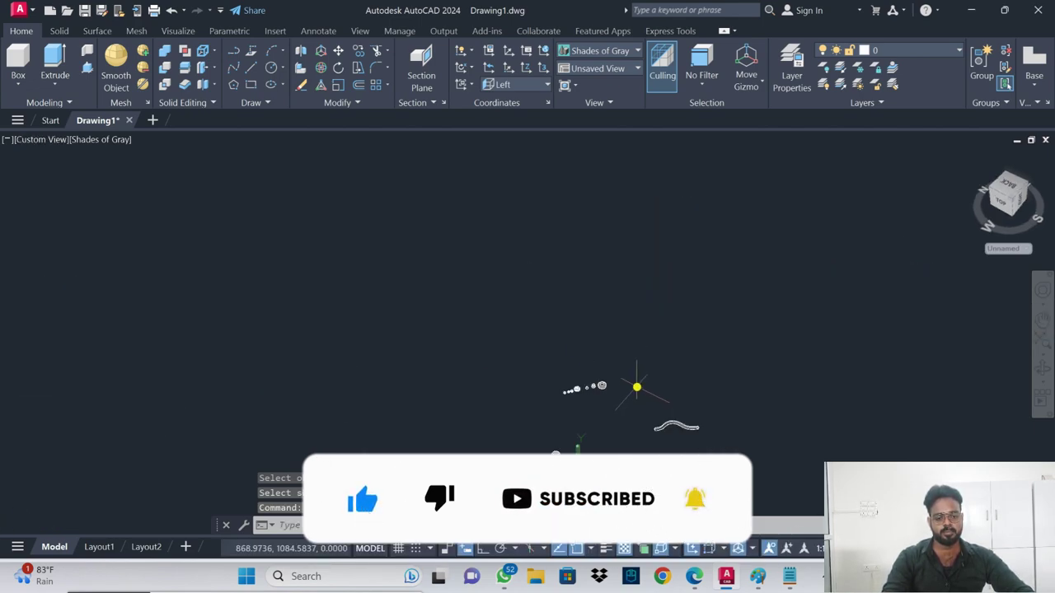
scroll(666, 437, up, 3)
scroll(692, 418, up, 3)
scroll(691, 418, down, 3)
scroll(467, 277, down, 1)
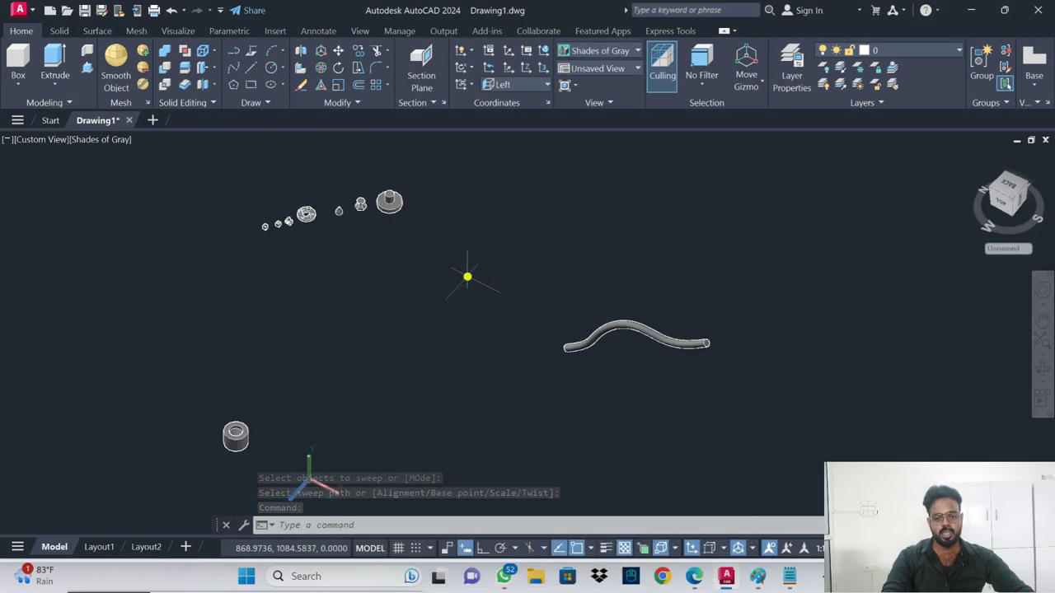
click(435, 150)
click(236, 272)
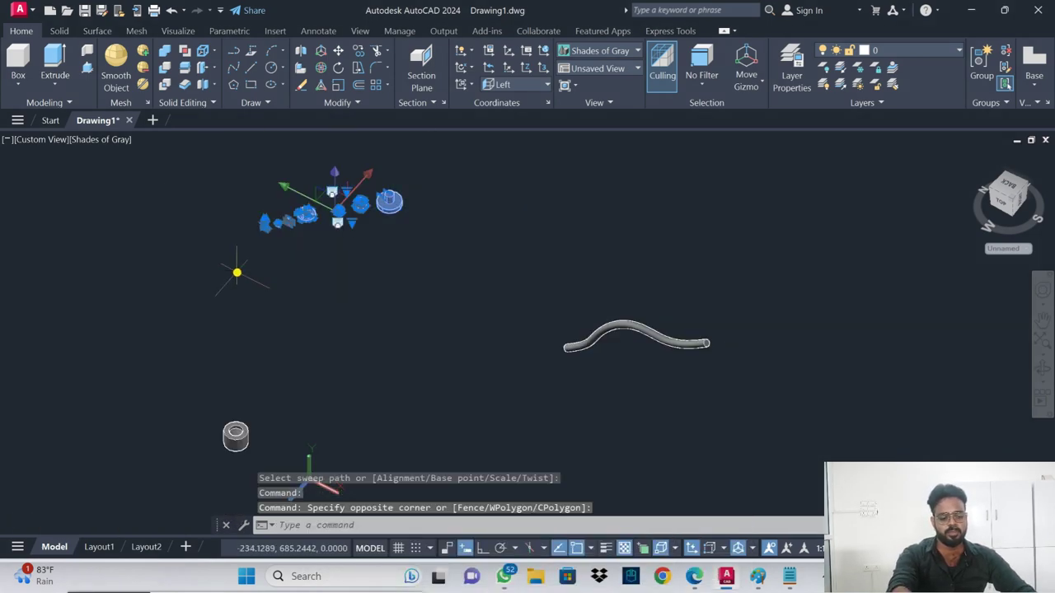
key(Delete)
click(295, 401)
click(168, 494)
key(Delete)
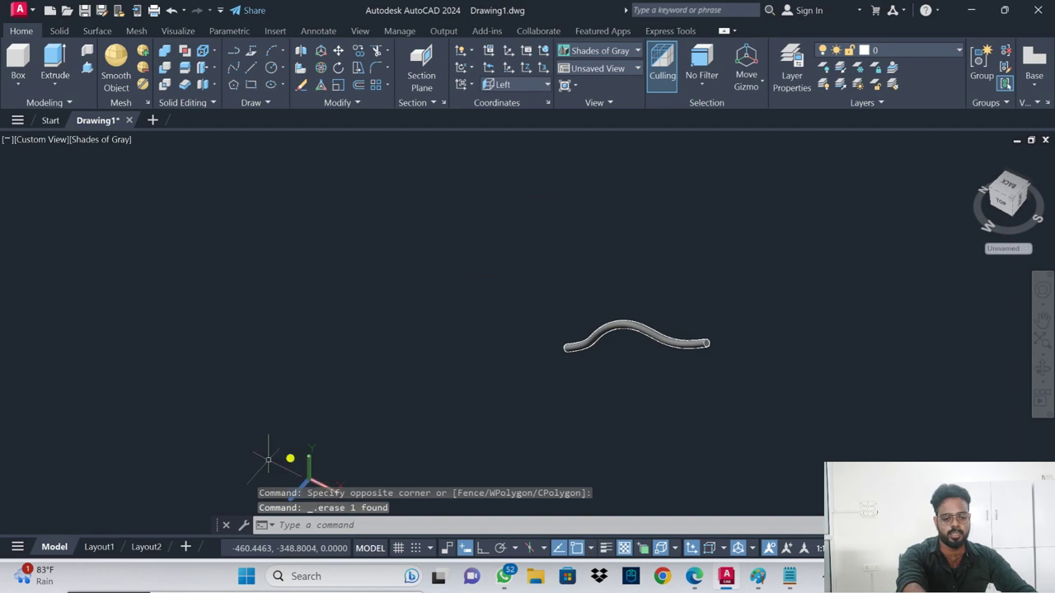
- Orbit around the swept tube to view it from above
scroll(659, 356, up, 3)
scroll(661, 343, up, 3)
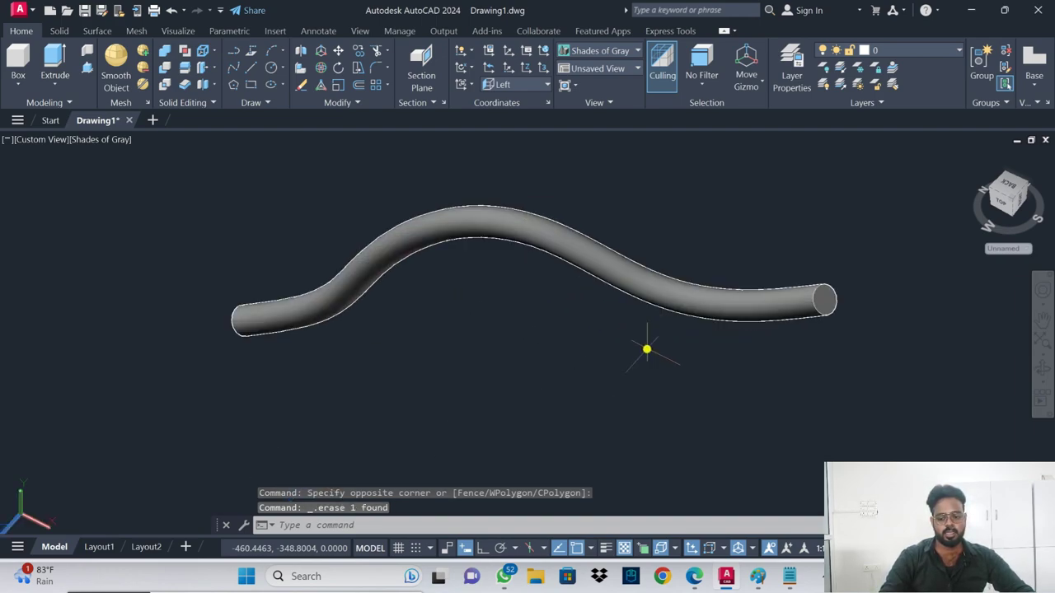
mouse_move(647, 350)
shift+middle_down()
mouse_move(459, 312)
mouse_move(379, 348)
mouse_move(456, 304)
mouse_move(537, 302)
mouse_move(652, 324)
mouse_move(700, 292)
mouse_move(620, 271)
mouse_move(624, 330)
mouse_move(716, 353)
shift+middle_up()
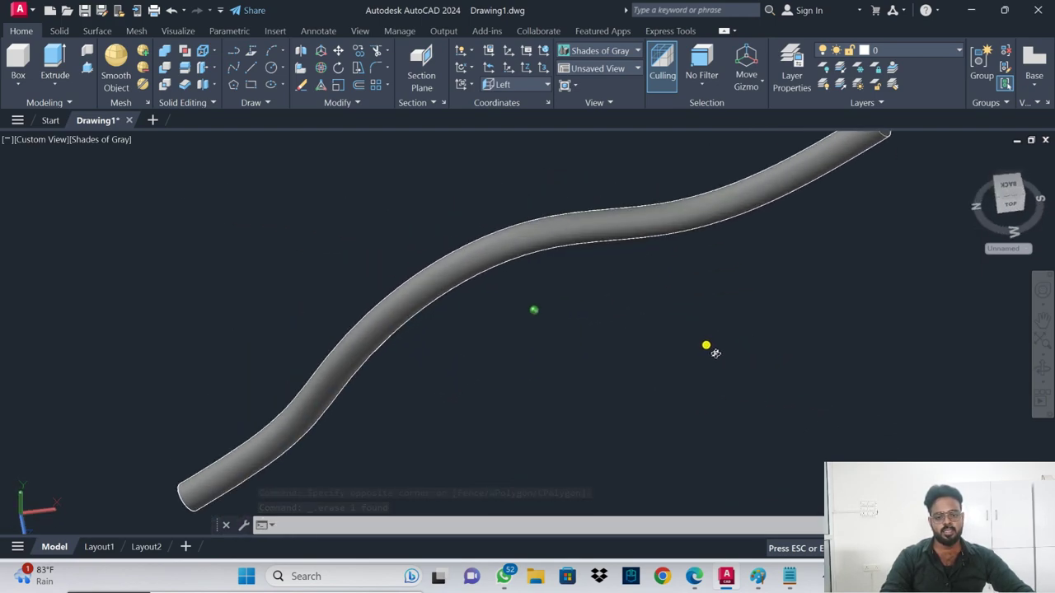
mouse_move(494, 361)
shift+middle_down()
mouse_move(514, 388)
mouse_move(499, 332)
mouse_move(442, 290)
shift+middle_up()
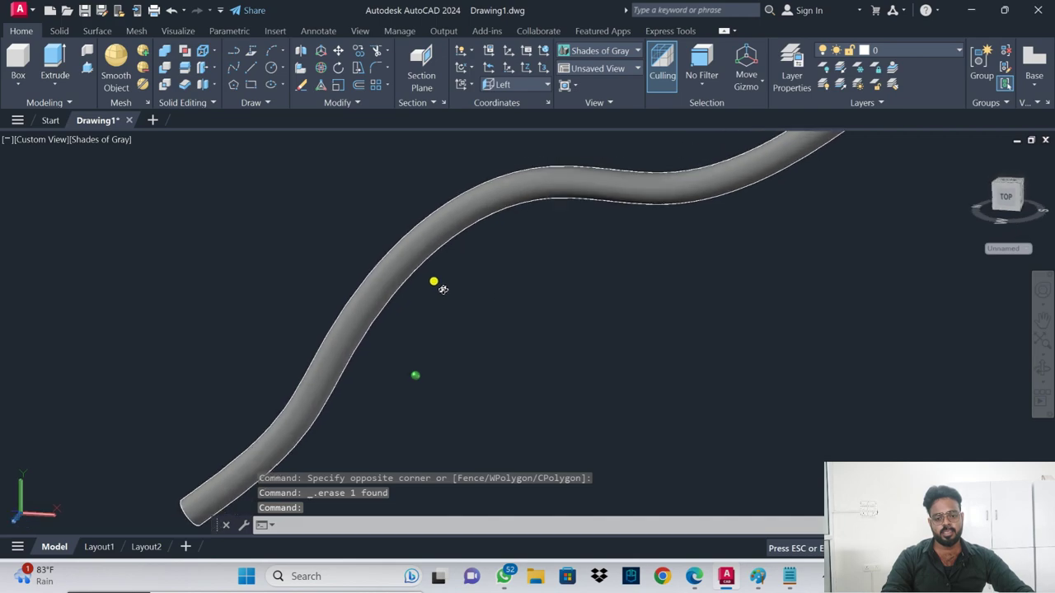
scroll(437, 306, down, 2)
scroll(431, 329, down, 2)
scroll(428, 363, down, 1)
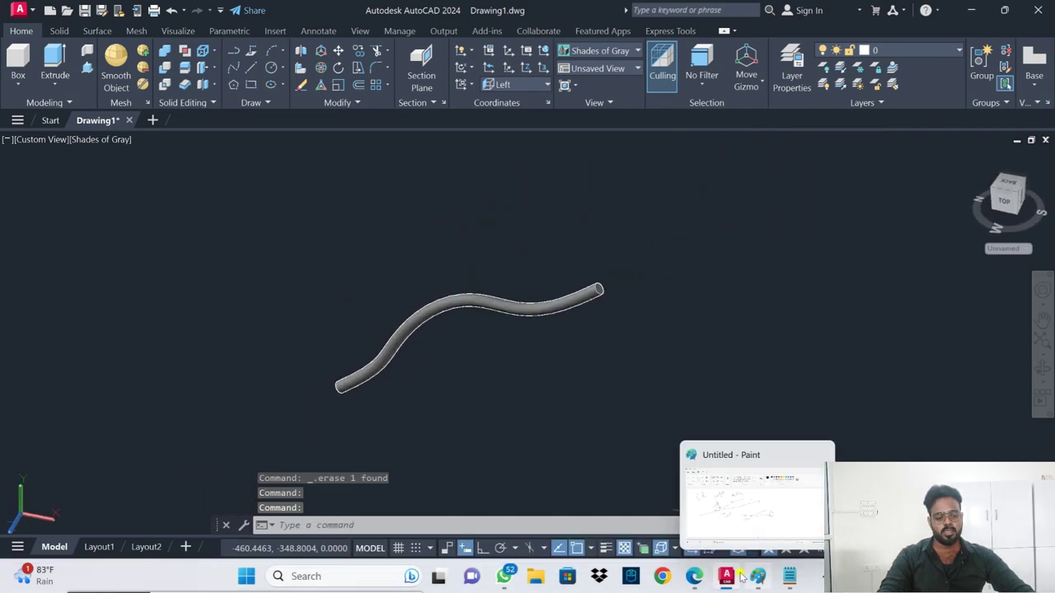
- Highlight the UNION instructions in the PDF notes, then return to the drawing
click(694, 577)
scroll(386, 425, down, 1)
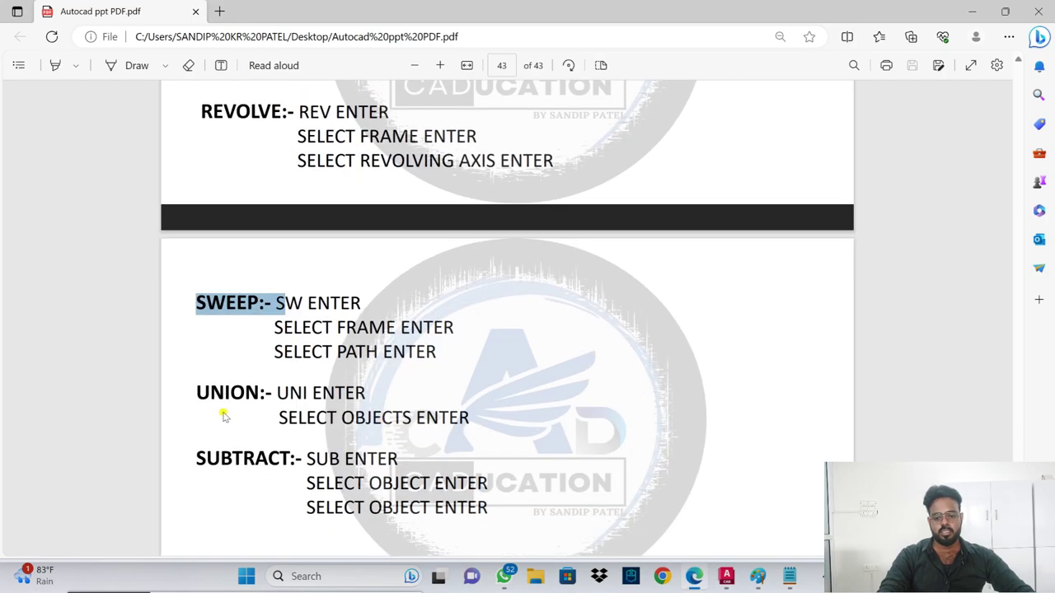
drag(192, 391, 342, 387)
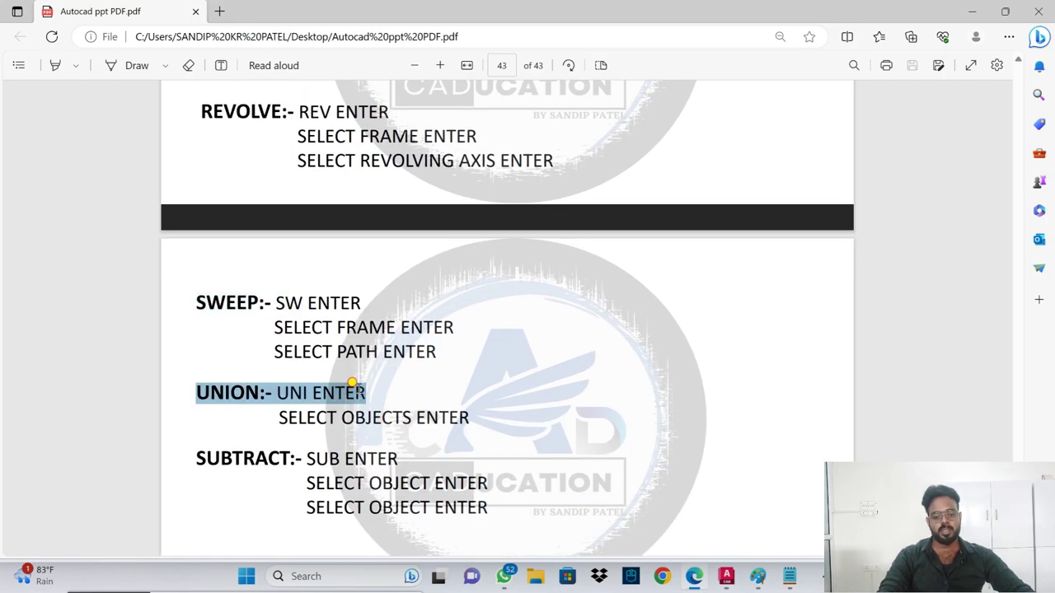
click(725, 577)
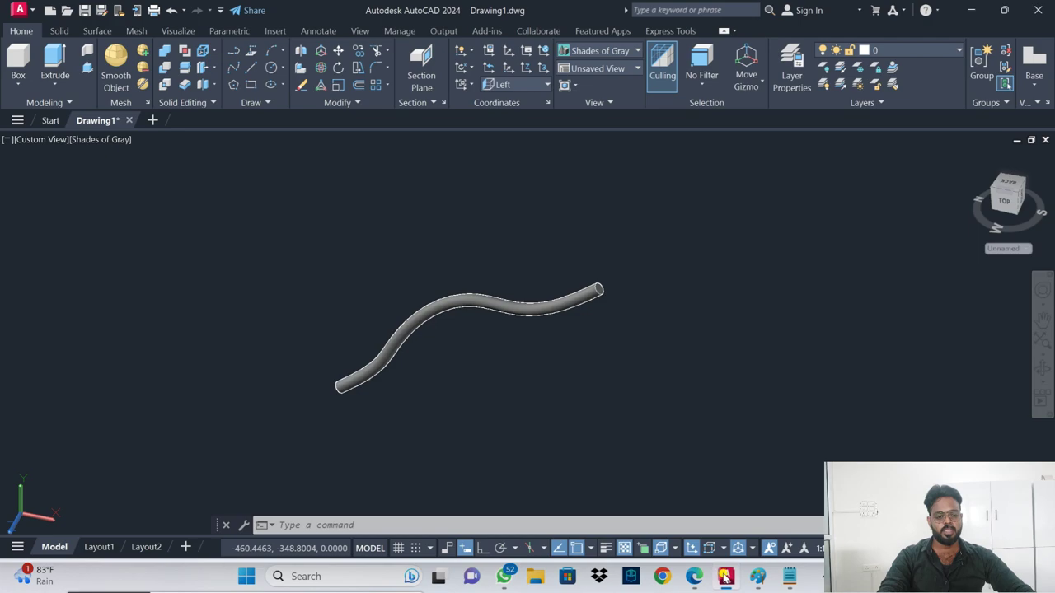
- Switch to SW Isometric view and erase the swept tube
click(26, 142)
click(59, 268)
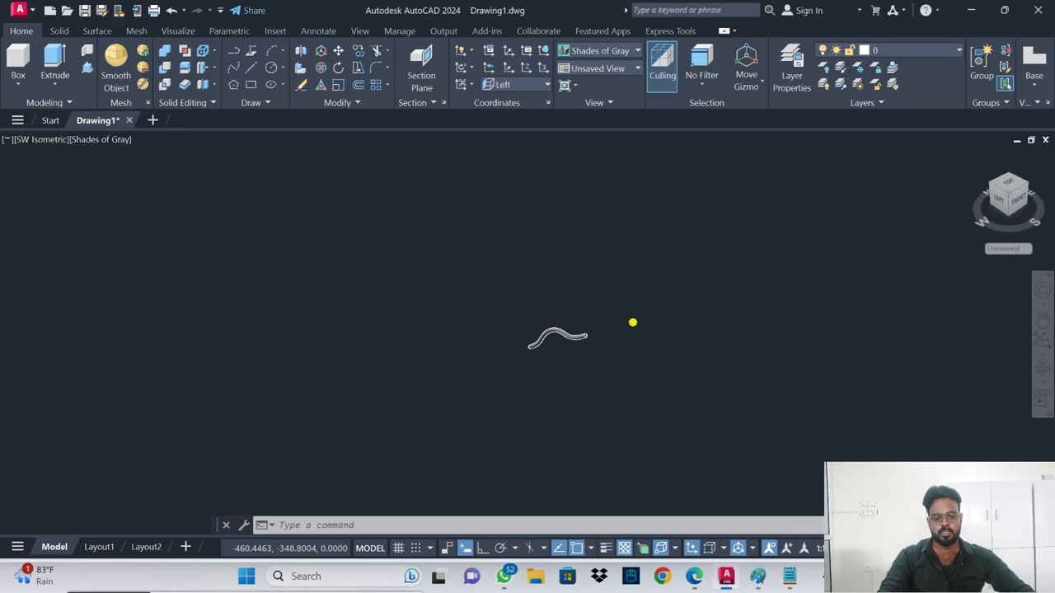
click(388, 374)
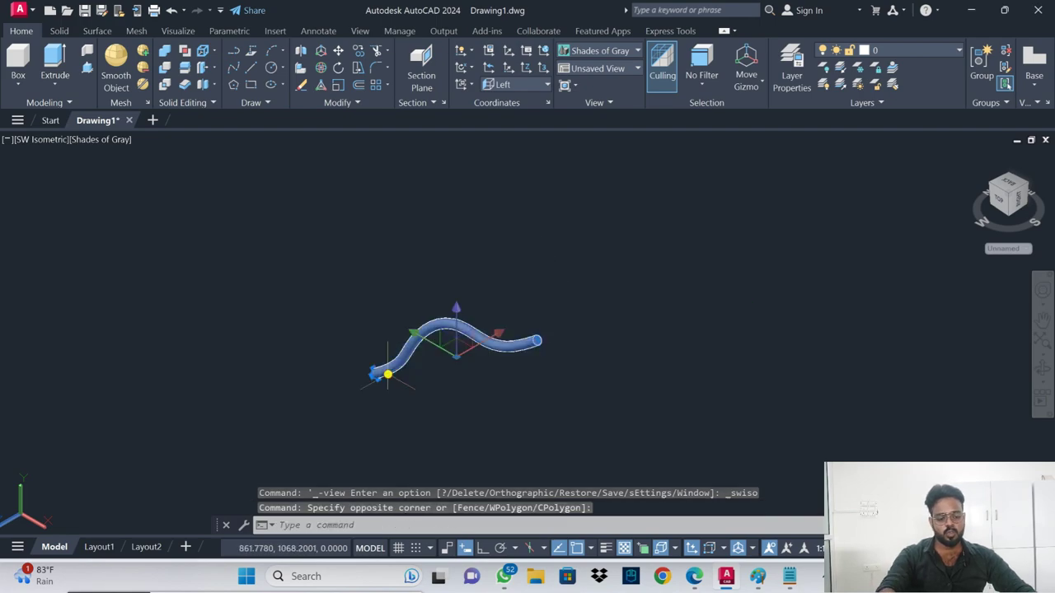
key(Delete)
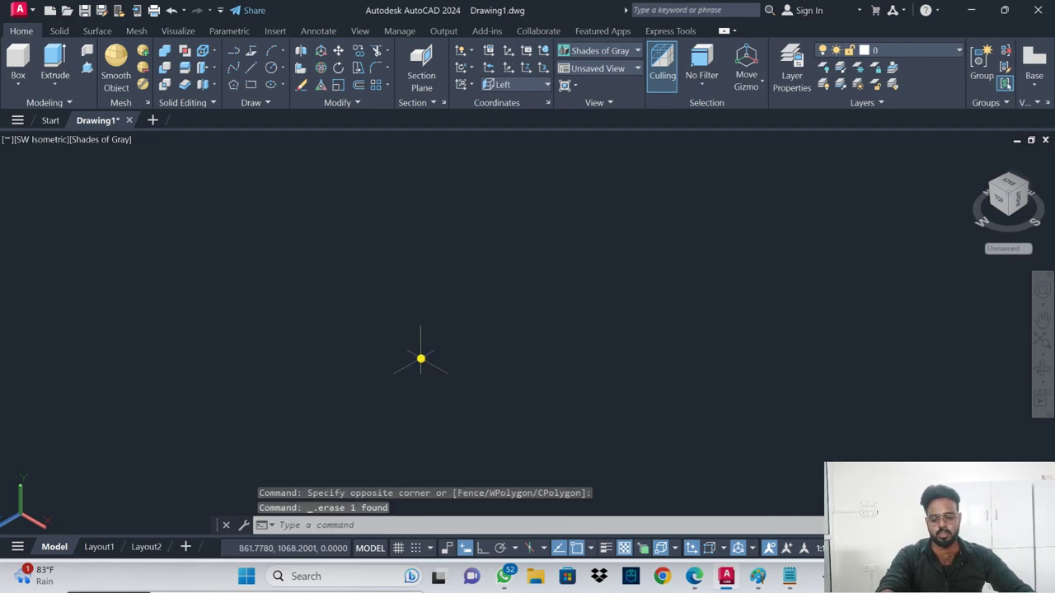
- Draw a rectangle and extrude it upward into a tall box
text(rec)
key(Return)
click(353, 306)
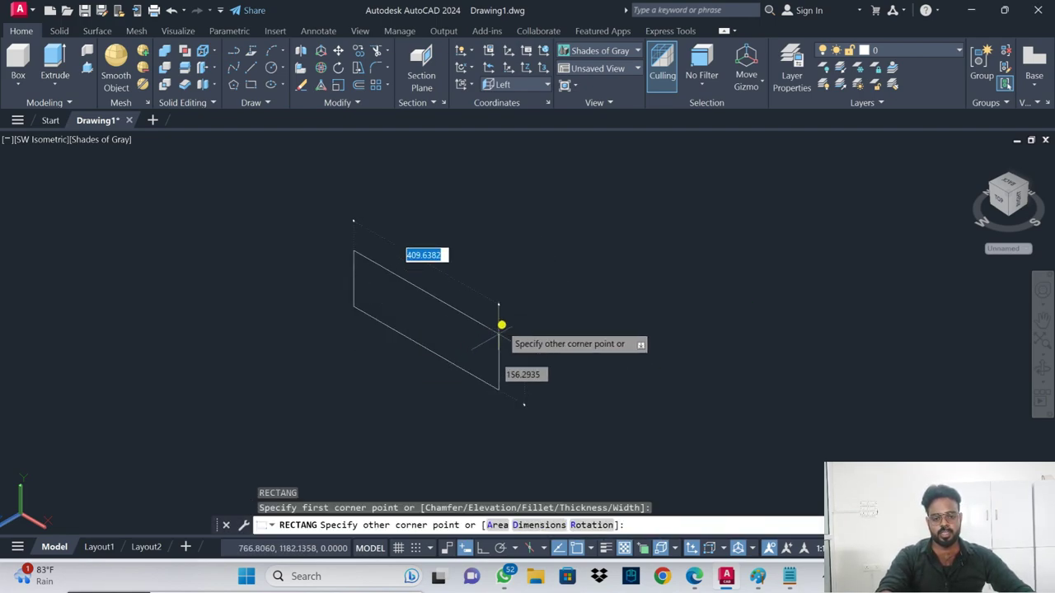
click(493, 306)
text(ext)
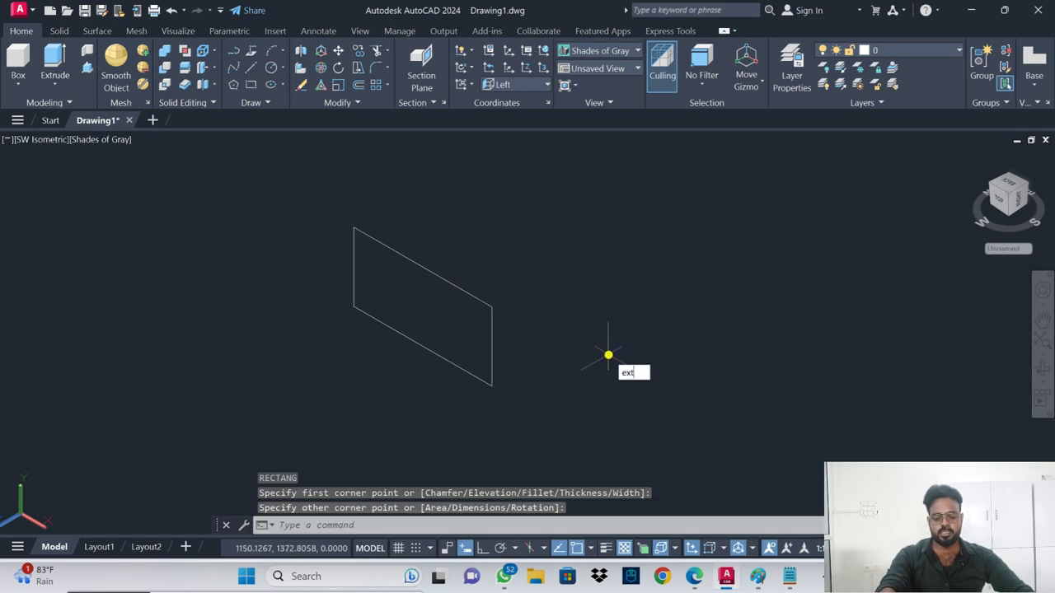
key(Return)
drag(516, 280, 464, 323)
key(Return)
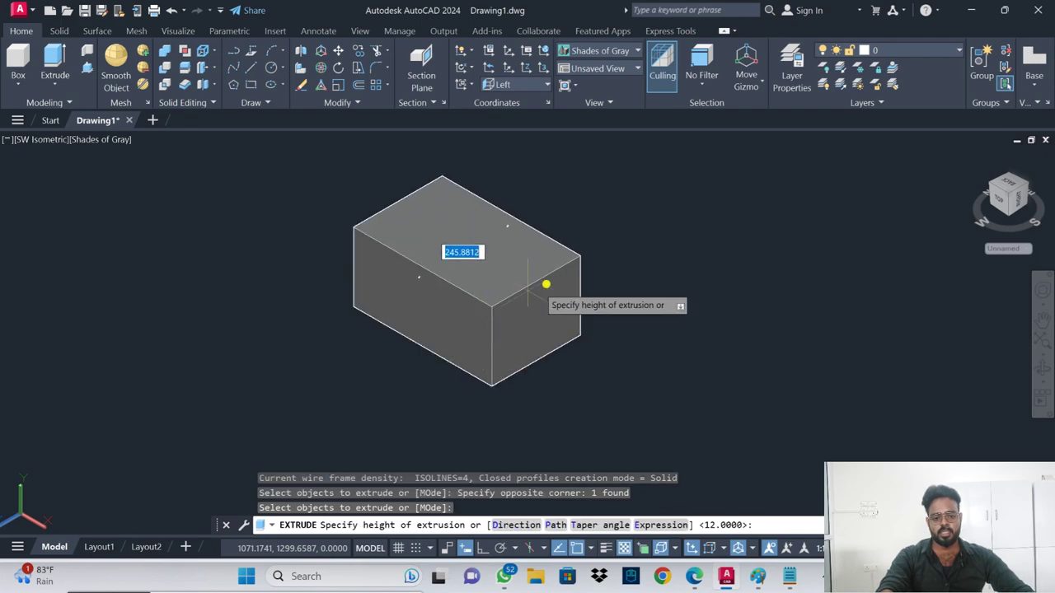
click(544, 281)
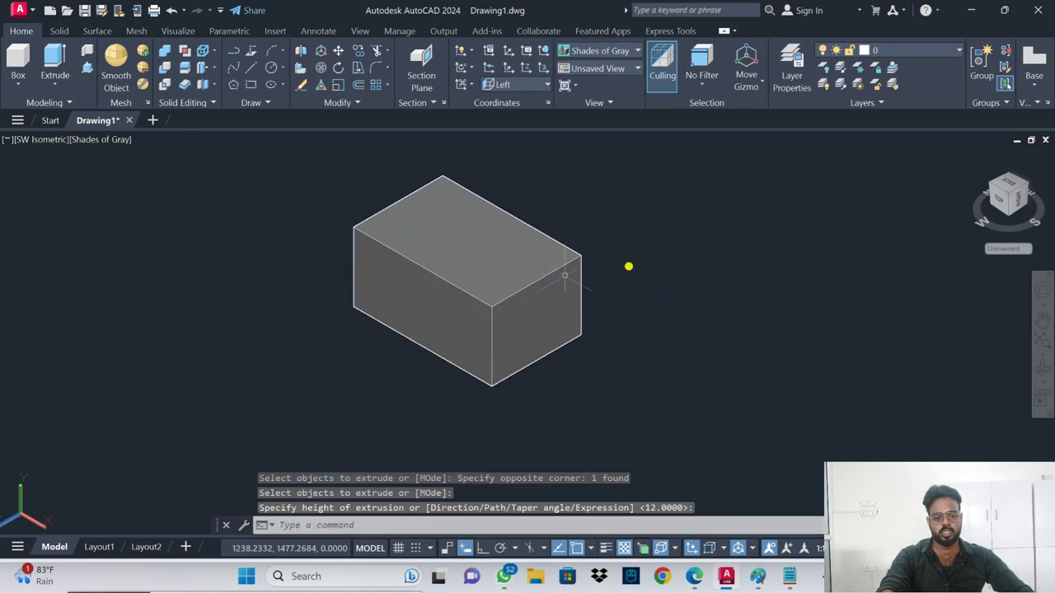
text(rec)
- Draw a second rectangle beside it and extrude it into a low flat slab
key(Return)
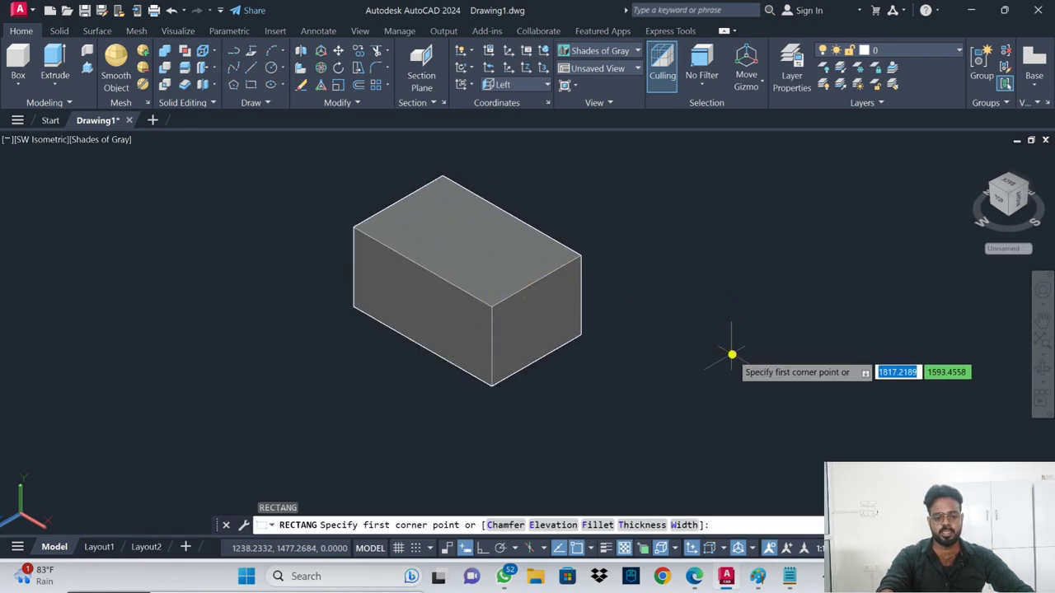
click(731, 321)
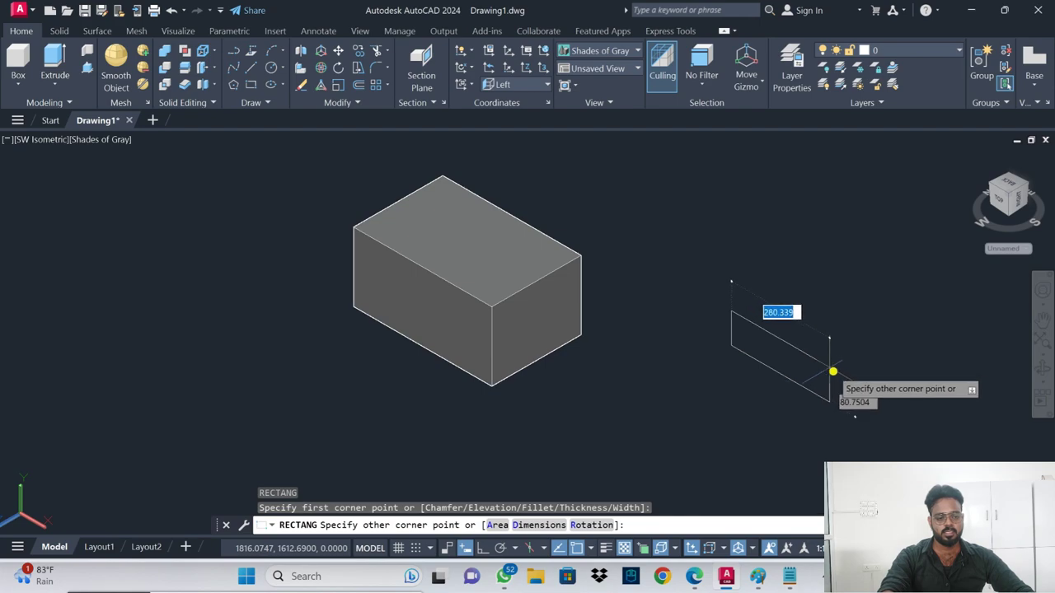
click(834, 376)
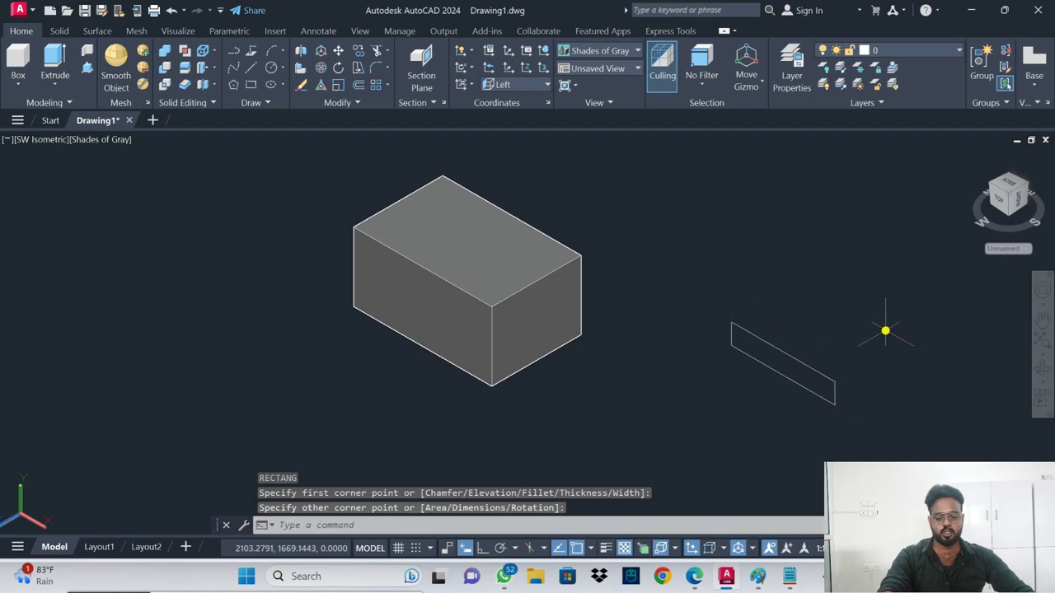
text(ext)
key(Return)
click(833, 343)
click(789, 370)
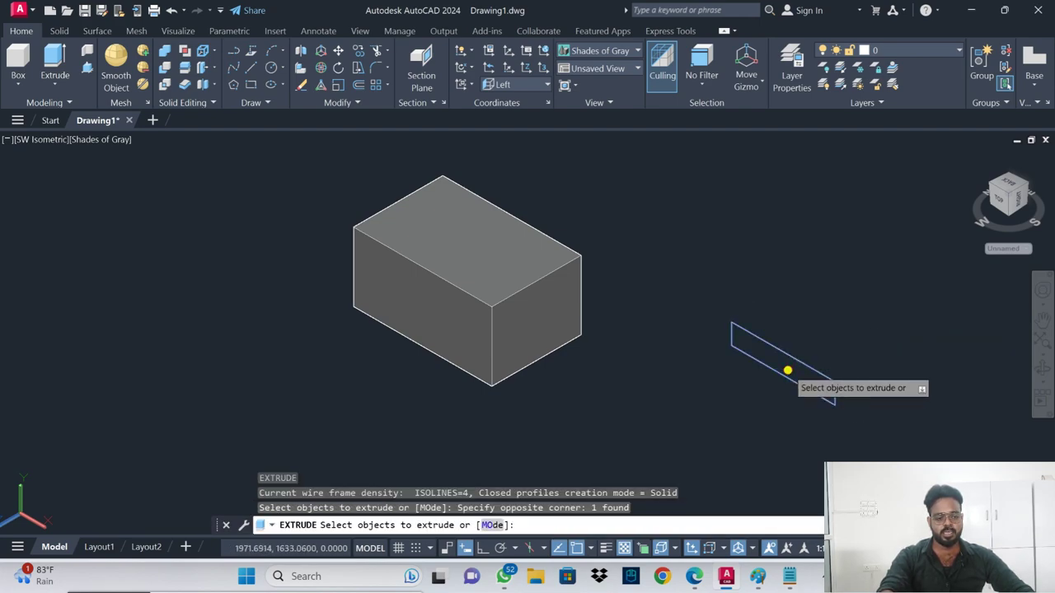
key(Return)
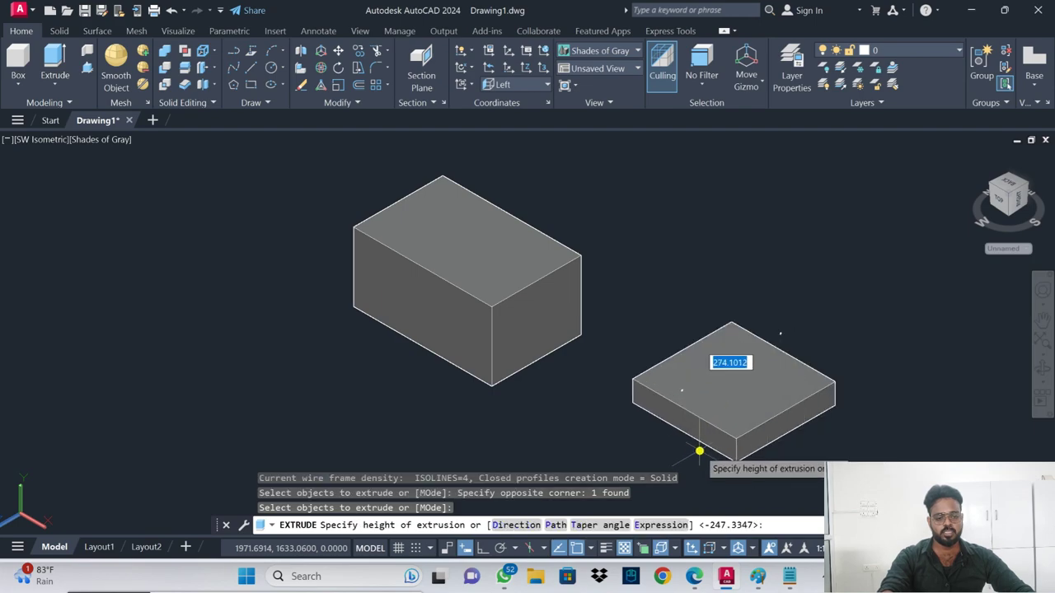
click(714, 443)
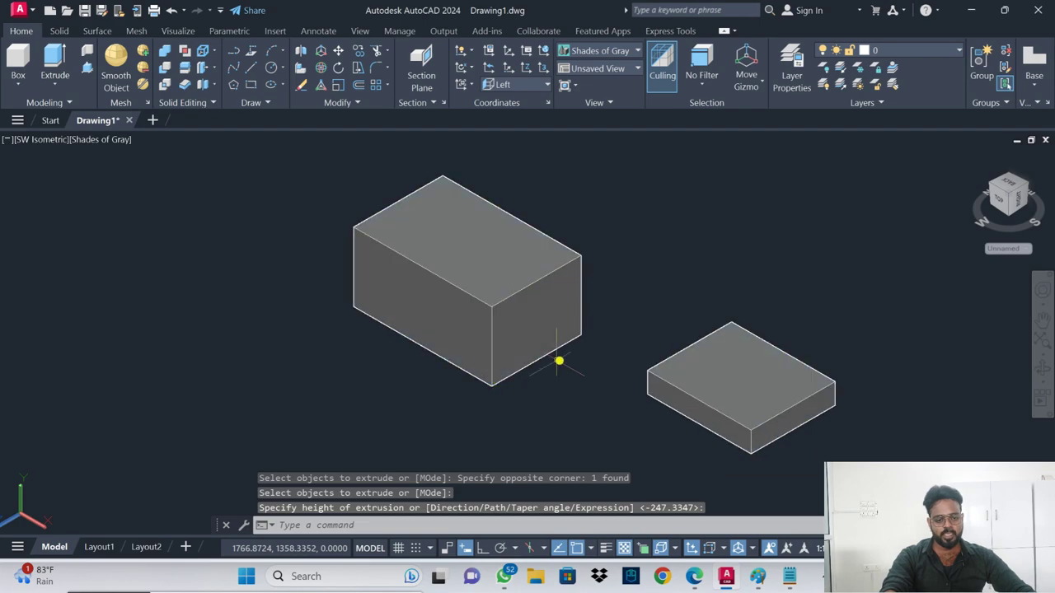
text(m)
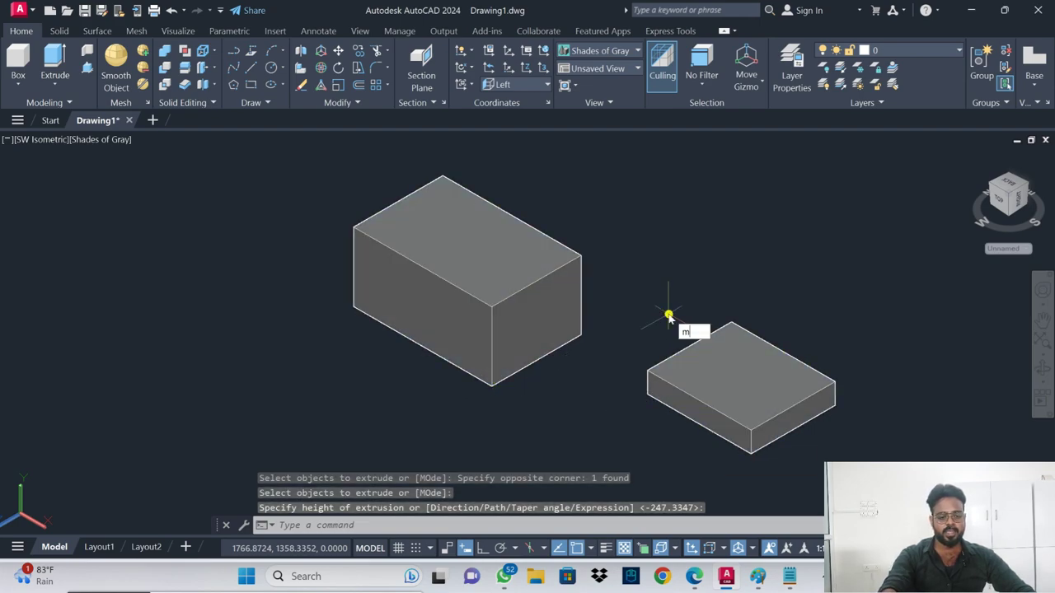
key(Return)
- Move the flat slab so its corner meets the tall box's bottom corner
click(673, 372)
key(Return)
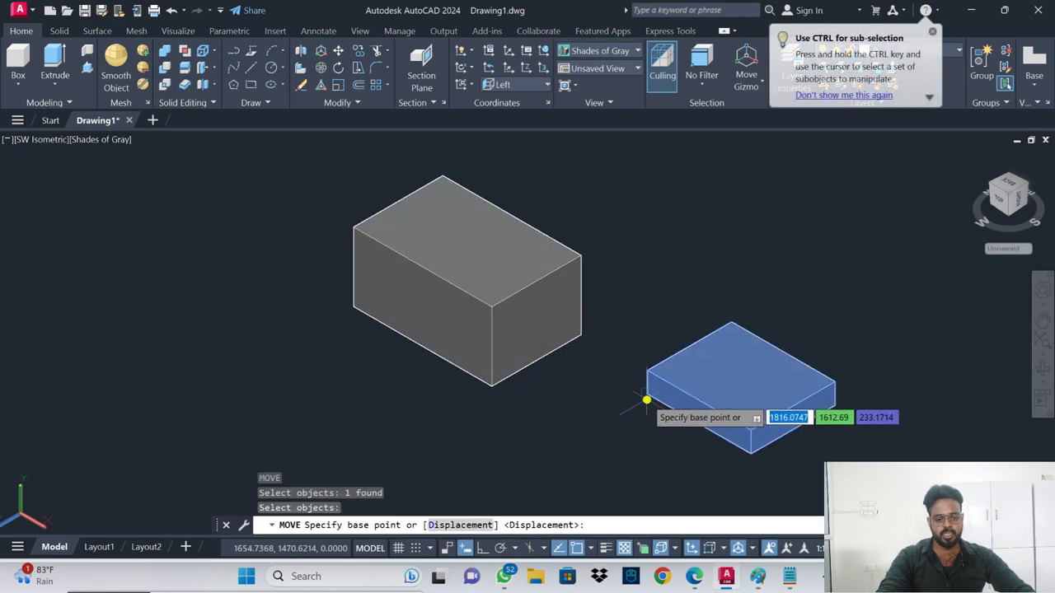
click(649, 399)
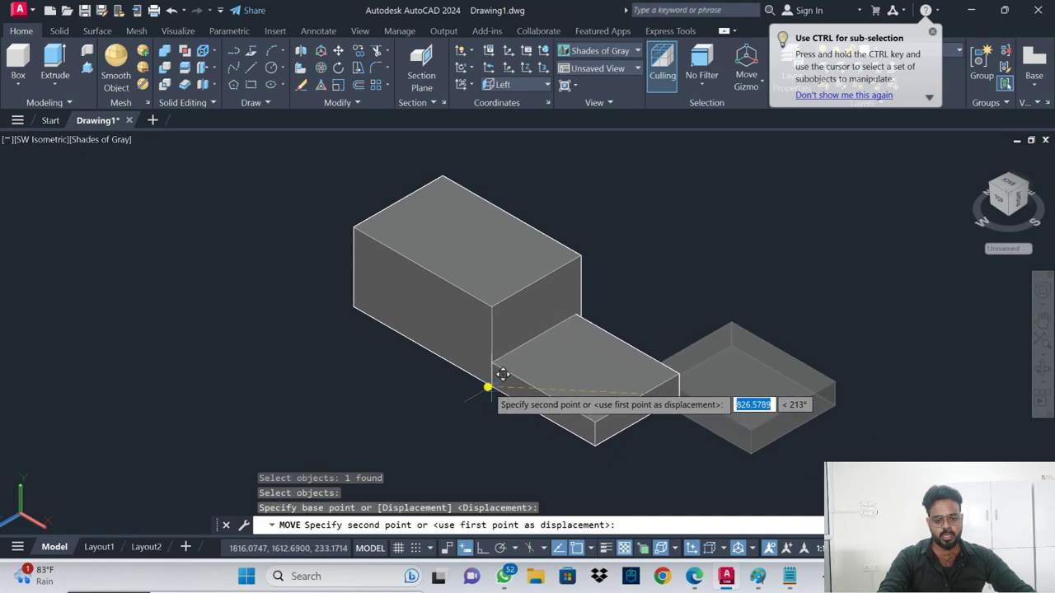
click(503, 374)
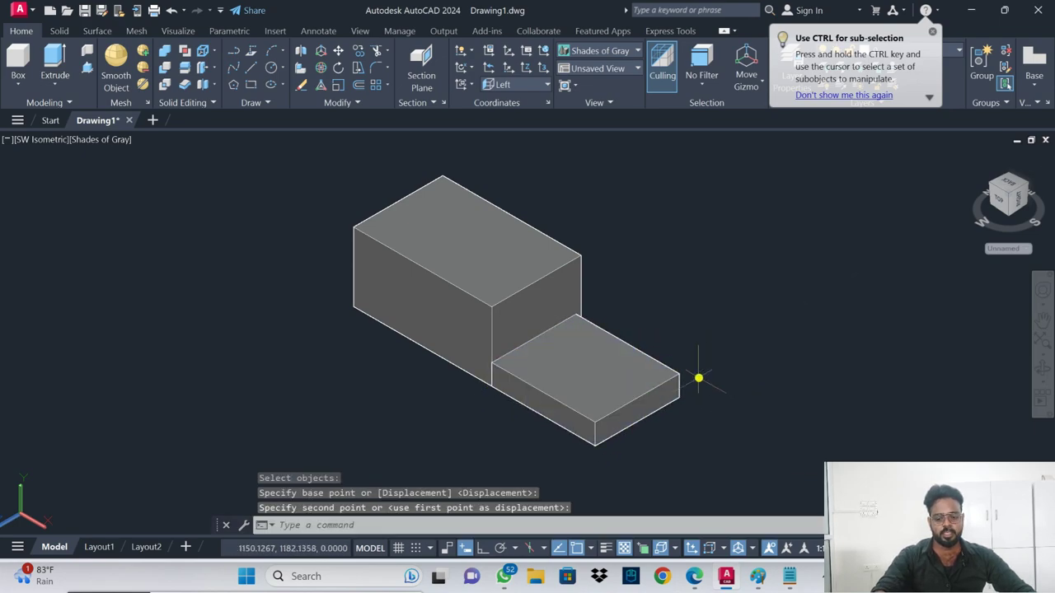
- Orbit the view and select the box and slab together to check their fit
mouse_move(703, 388)
shift+middle_down()
mouse_move(563, 340)
mouse_move(647, 326)
mouse_move(737, 371)
shift+middle_up()
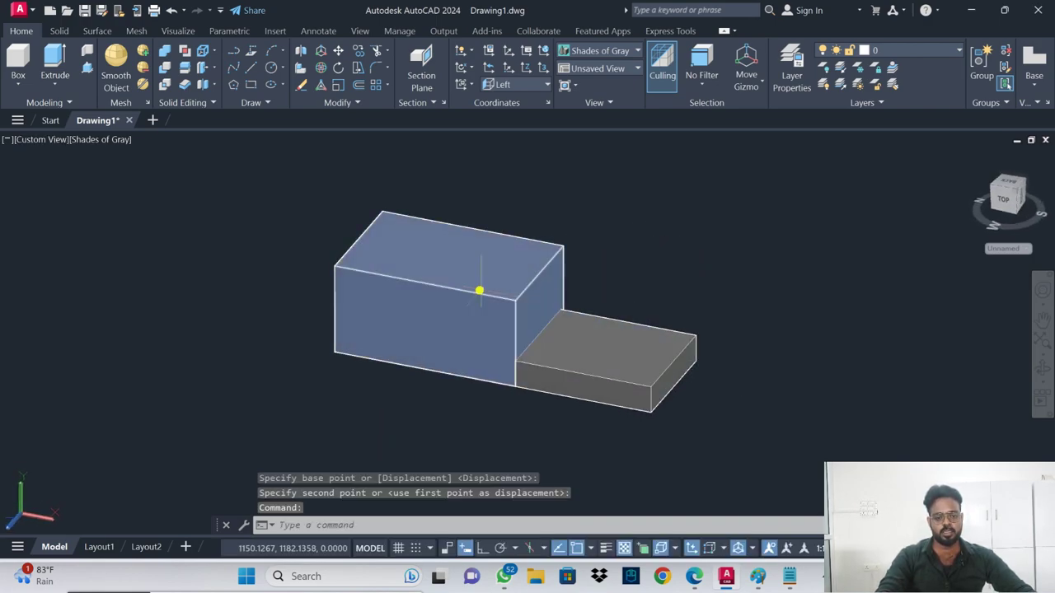
click(495, 336)
click(593, 359)
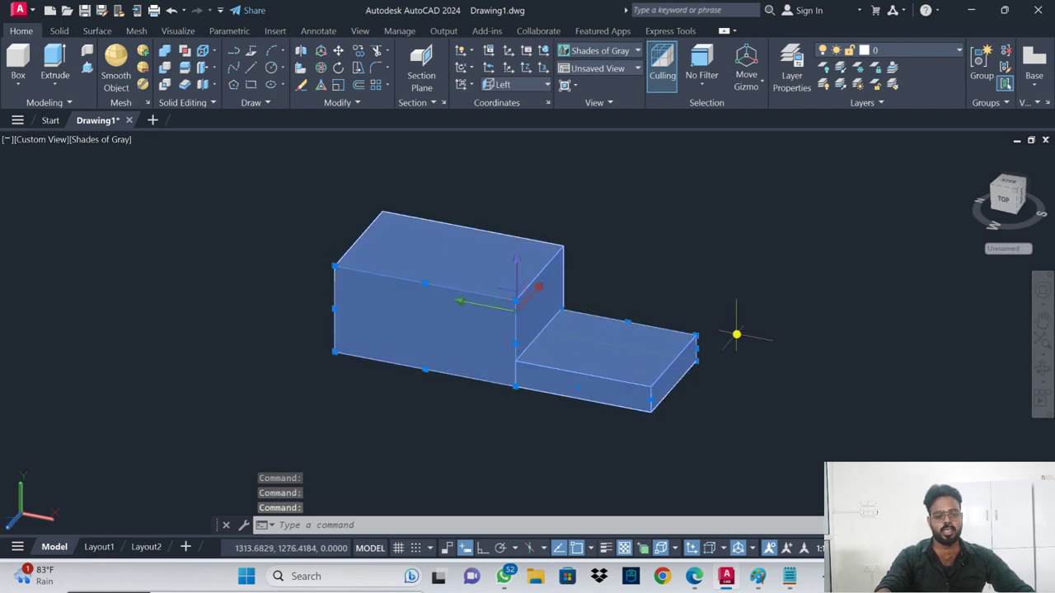
key(Escape)
click(552, 319)
click(619, 359)
key(Escape)
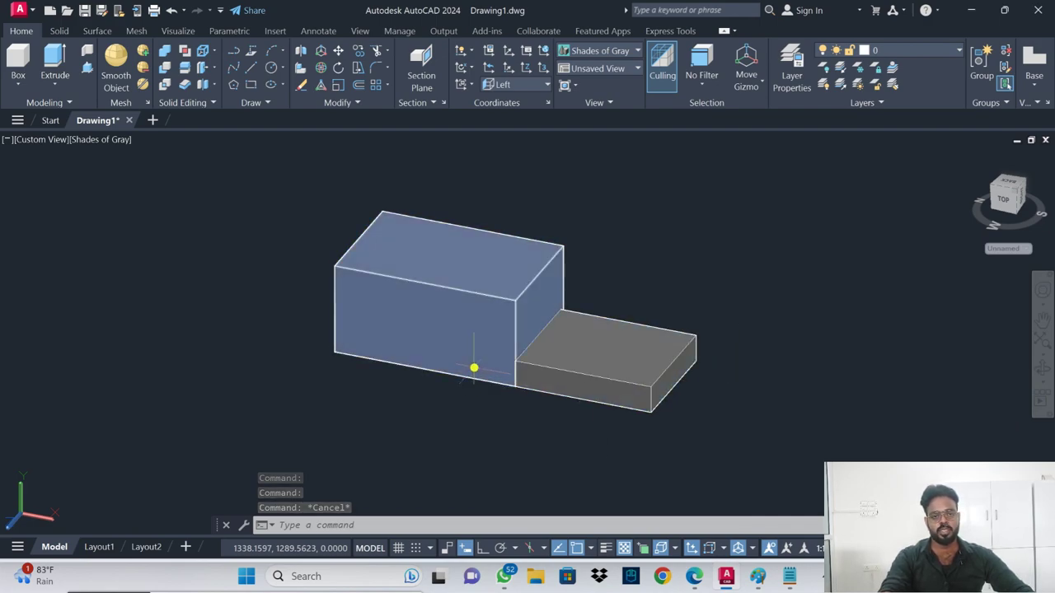
click(630, 353)
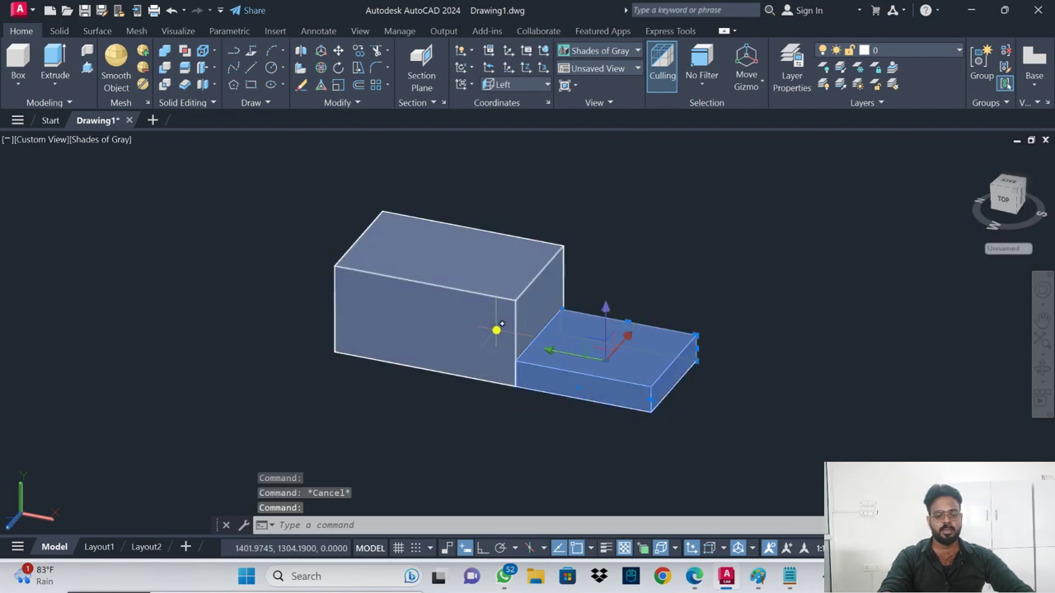
click(496, 330)
key(Escape)
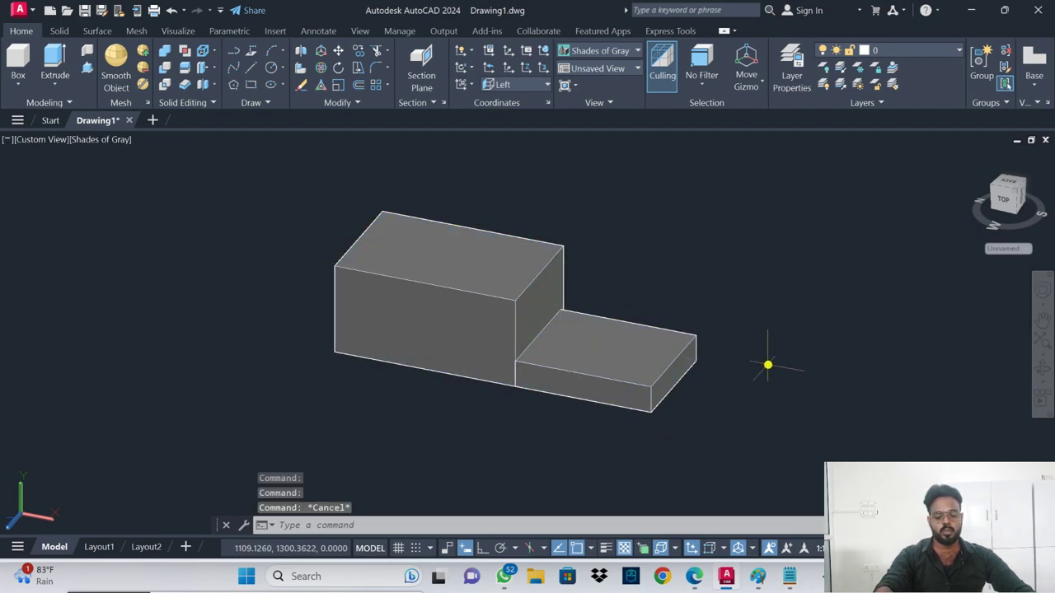
- Union the tall box and the slab into one stepped solid
text(UNIi)
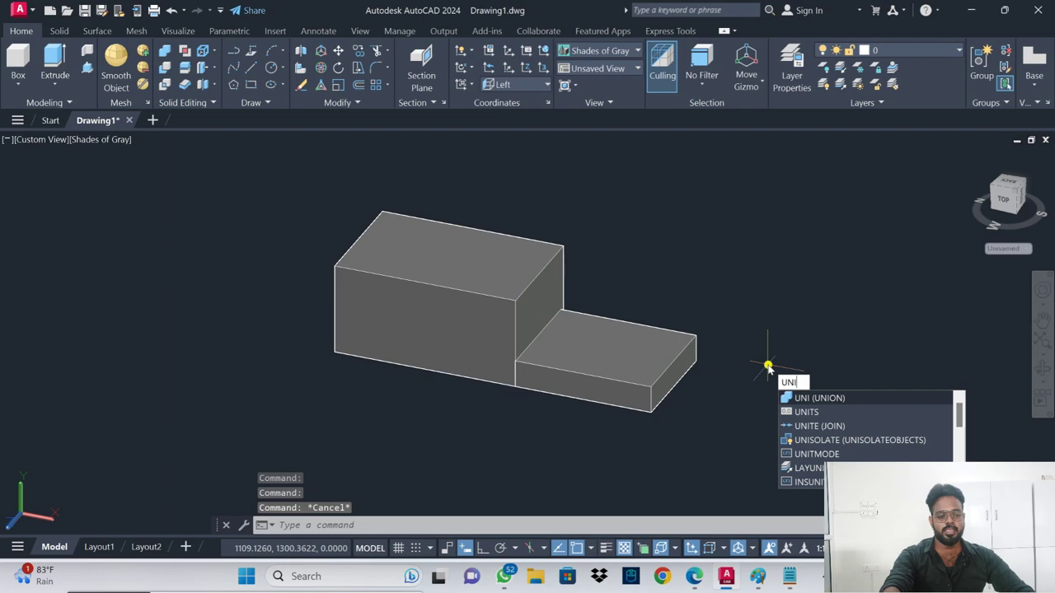
key(Return)
click(534, 328)
click(584, 343)
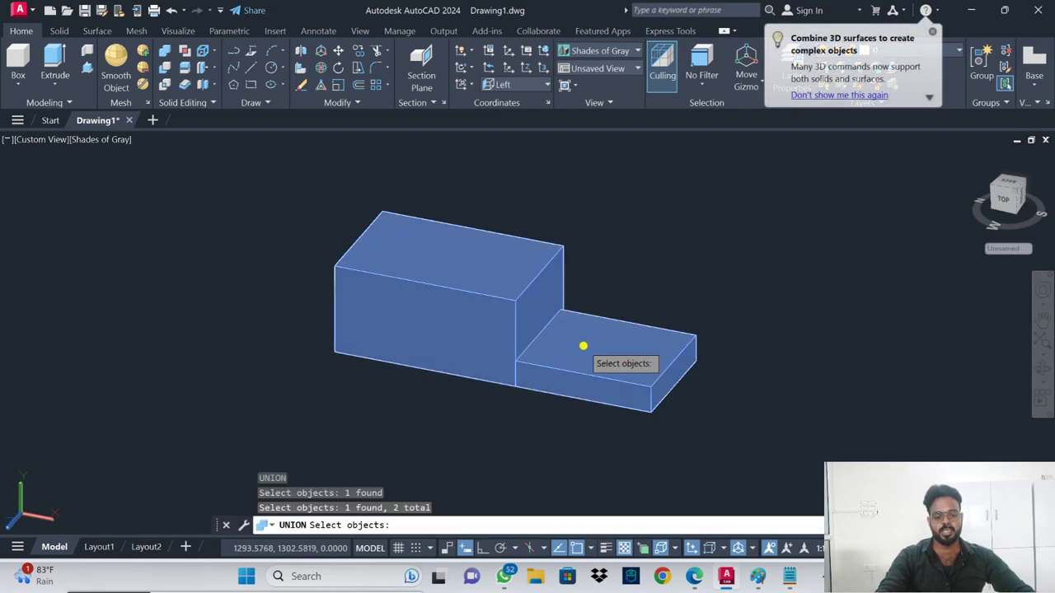
key(Return)
click(495, 300)
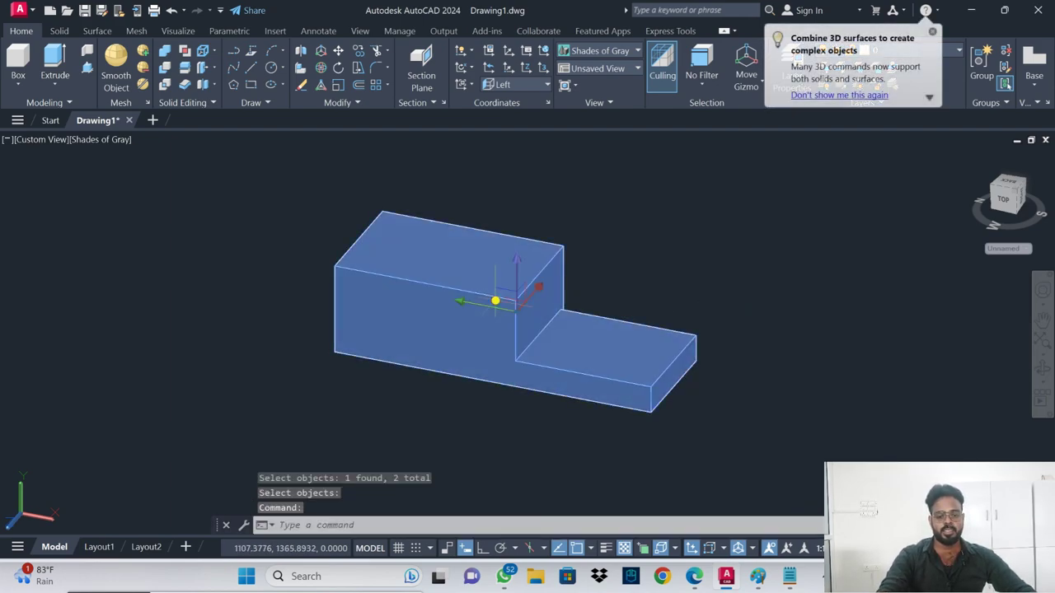
key(Escape)
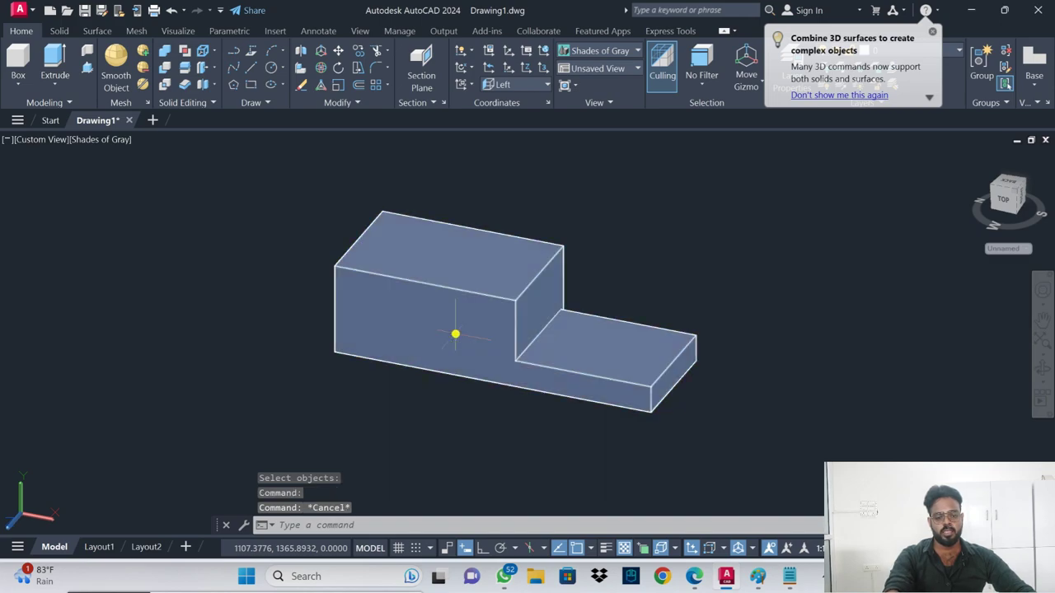
click(445, 342)
key(Escape)
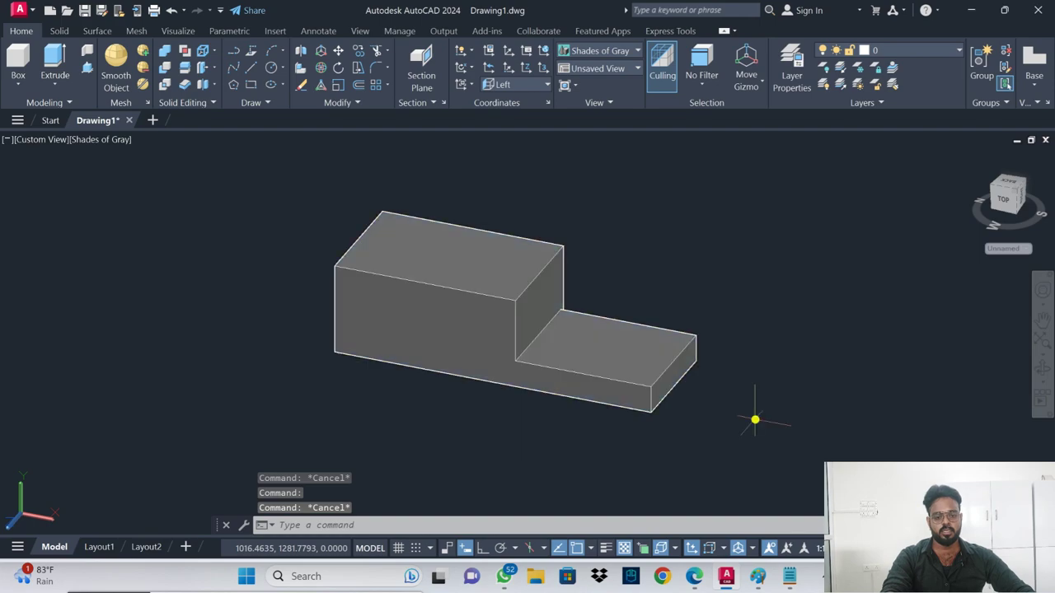
- Check the PDF command notes, then return to the stepped solid drawing
click(723, 577)
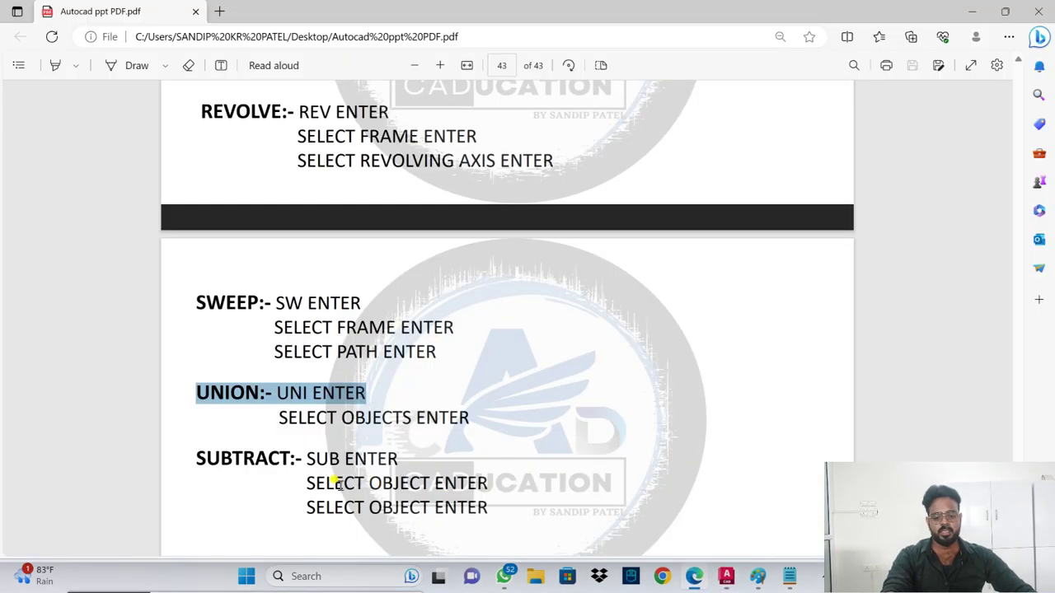
scroll(296, 429, down, 2)
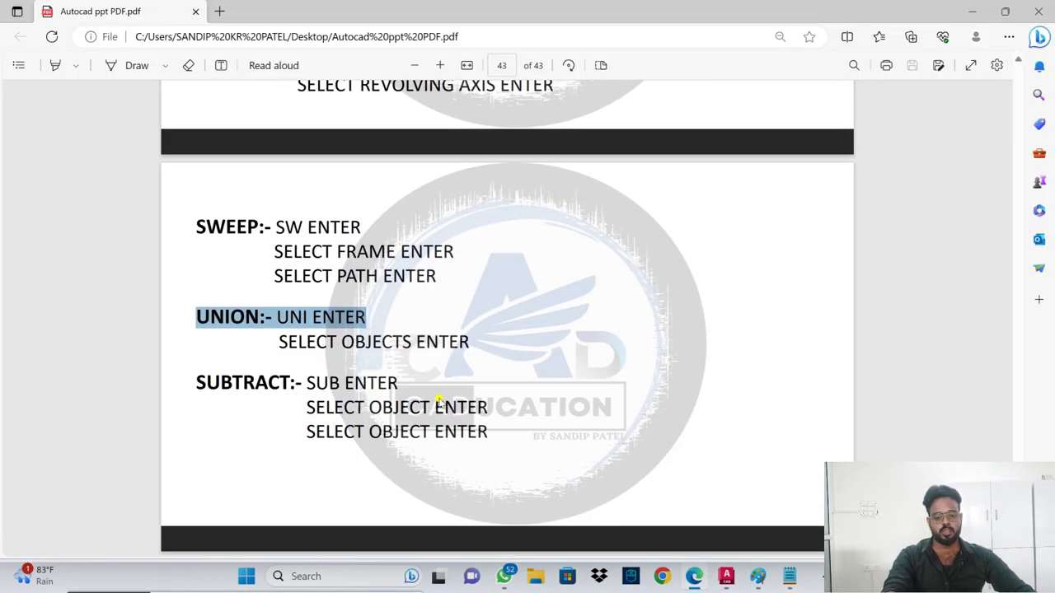
click(729, 577)
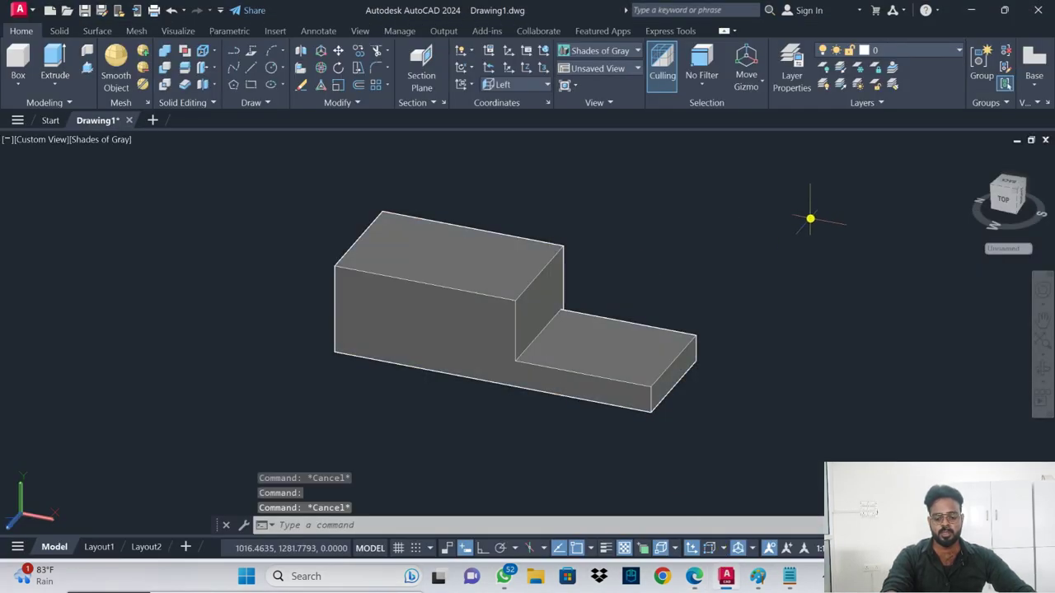
- Undo a stray rectangle and restore the SW Isometric view
text(rec)
key(Return)
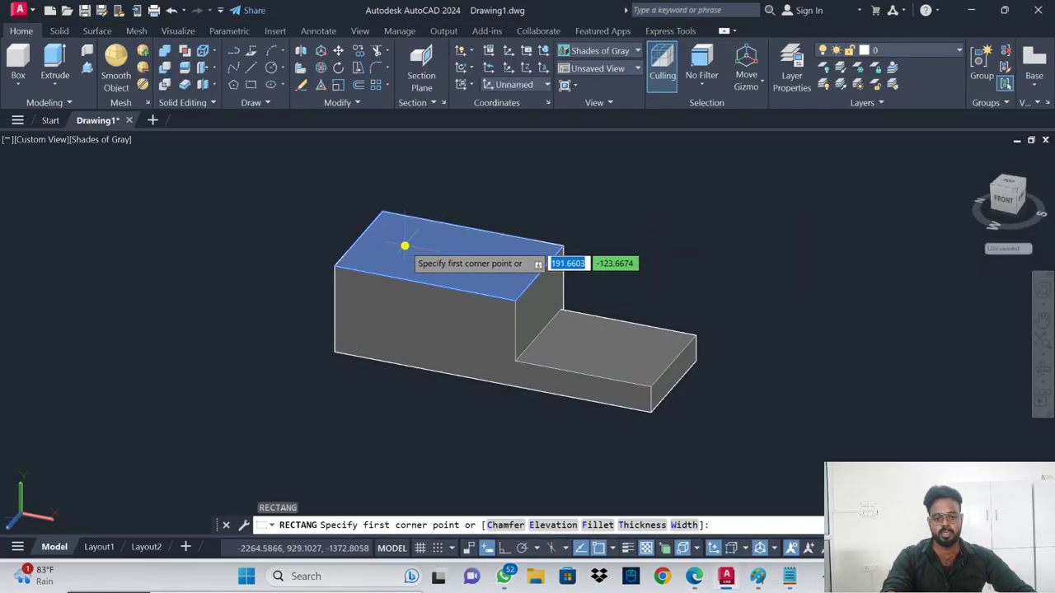
click(406, 246)
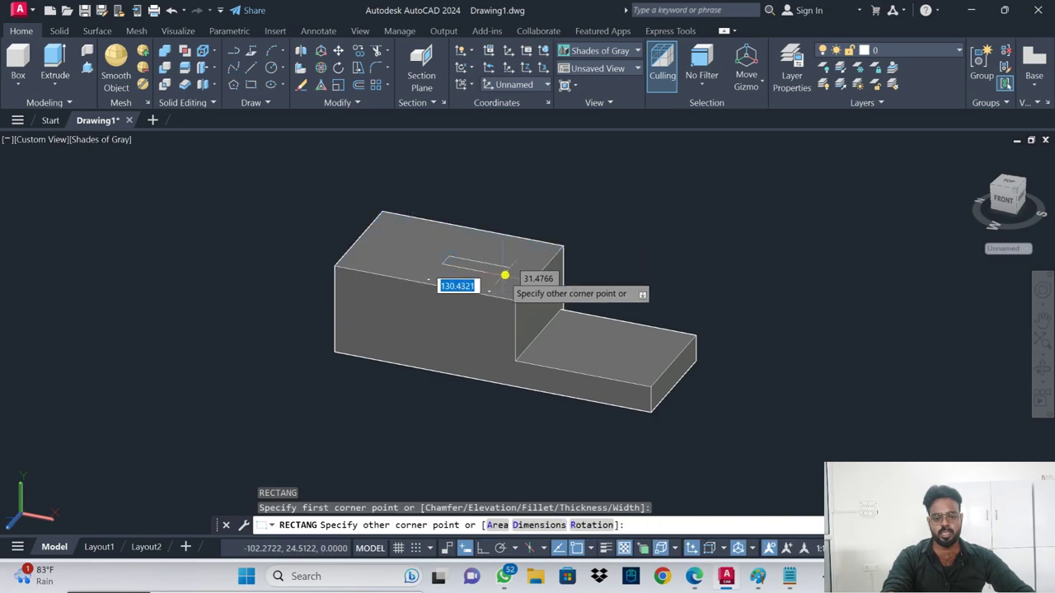
click(437, 228)
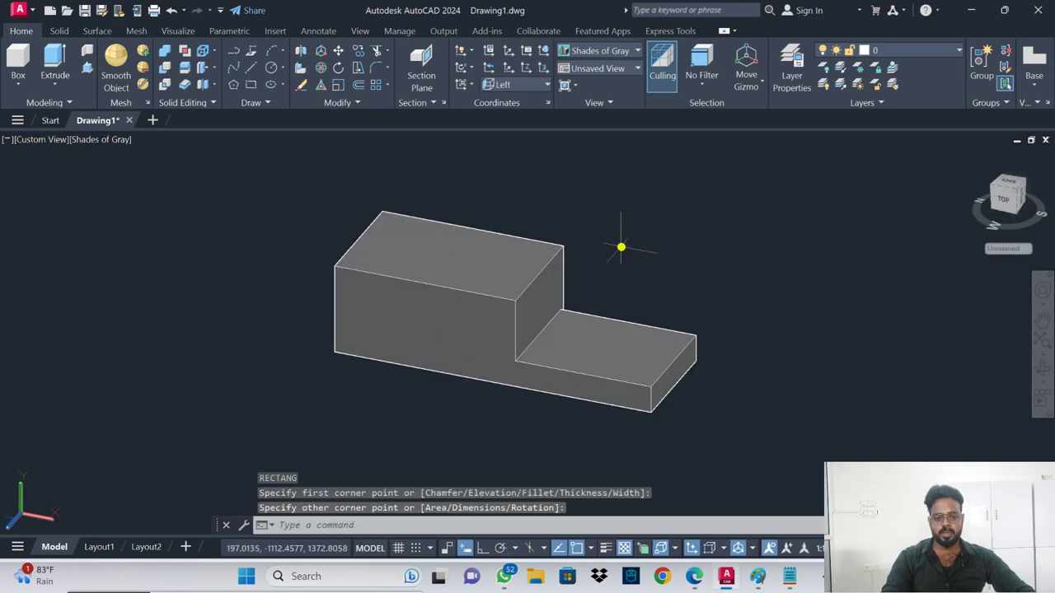
mouse_move(633, 246)
shift+middle_down()
mouse_move(536, 227)
mouse_move(655, 249)
shift+middle_up()
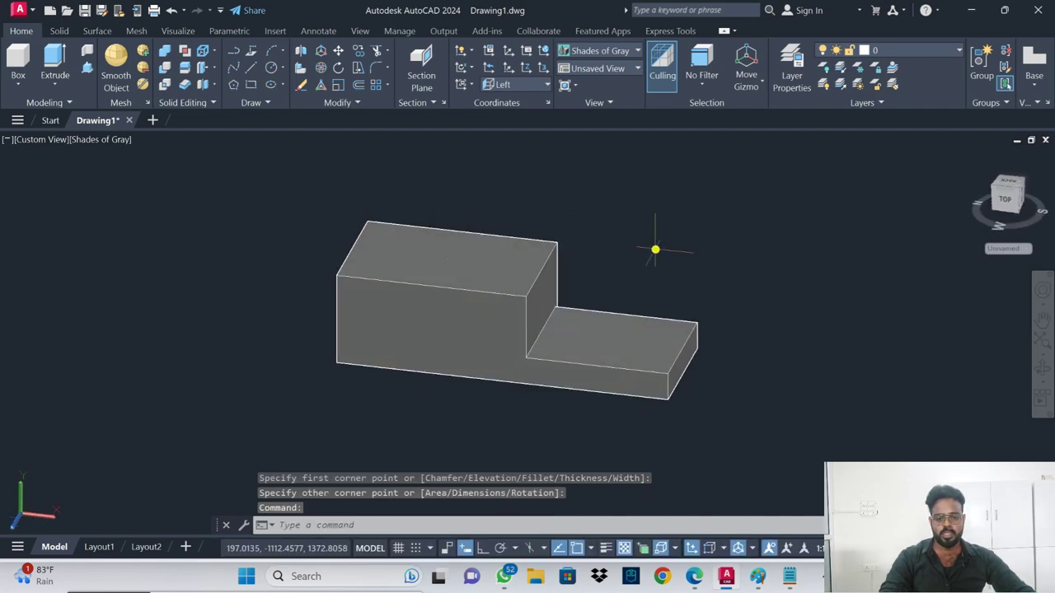
key(ctrl+z)
key(ctrl+z)
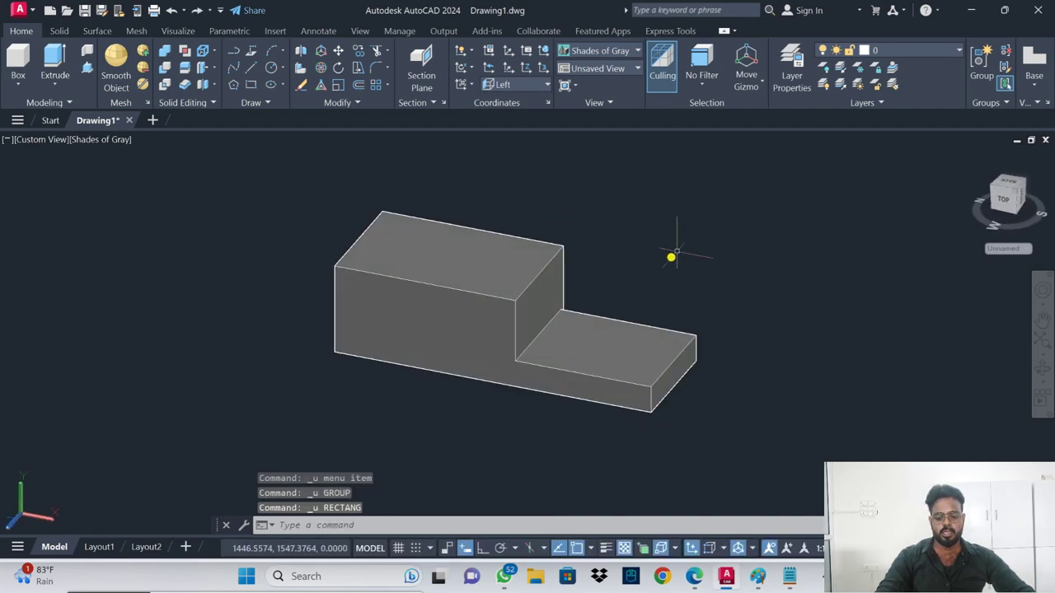
click(37, 142)
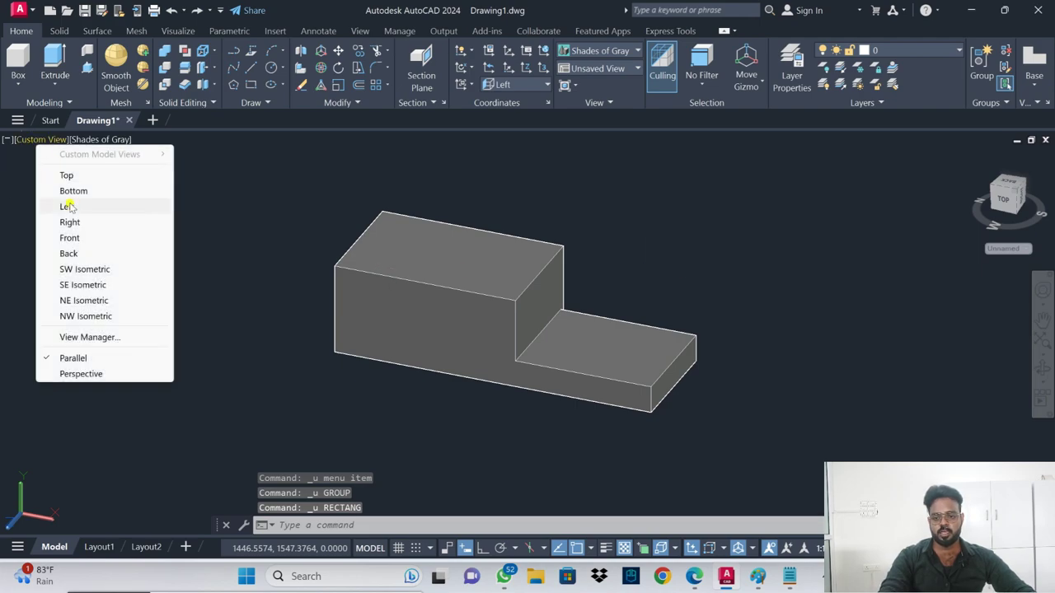
click(71, 269)
scroll(526, 303, up, 6)
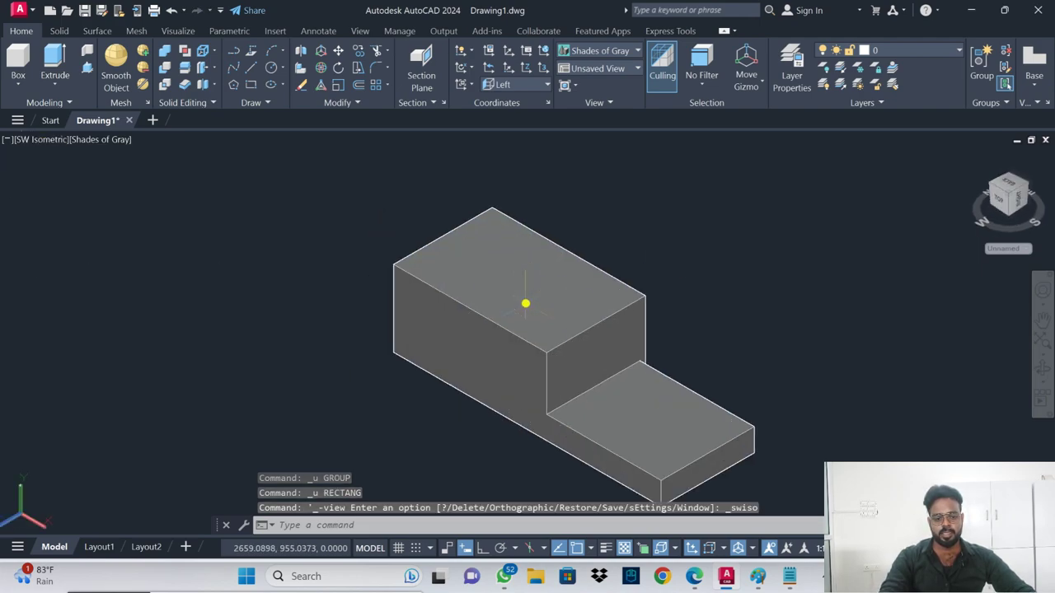
- Draw a 100 by 100 square on the tall box's top face using dimensions
text(rect)
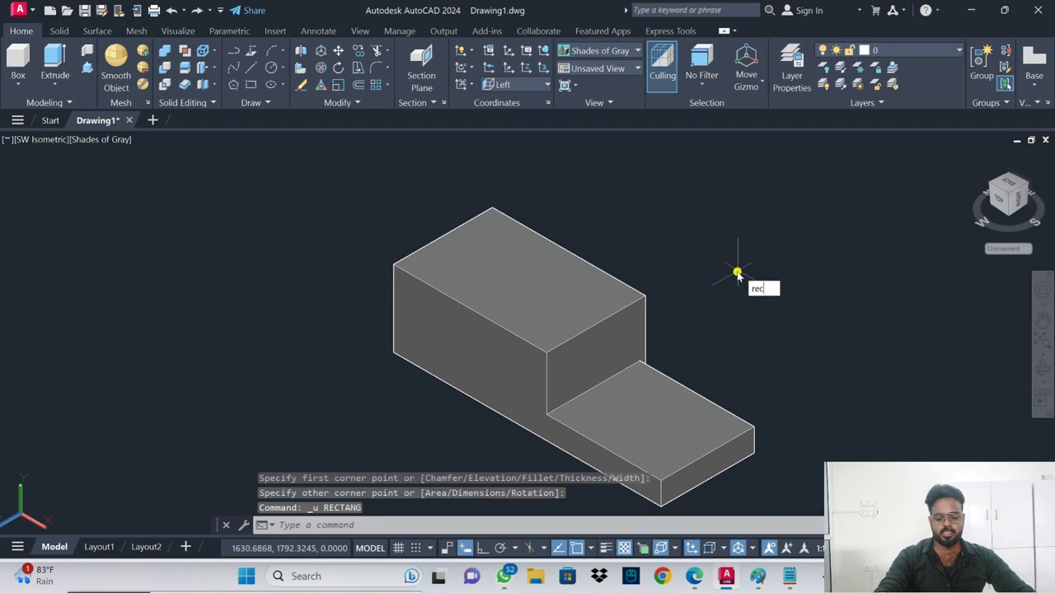
key(Return)
click(447, 266)
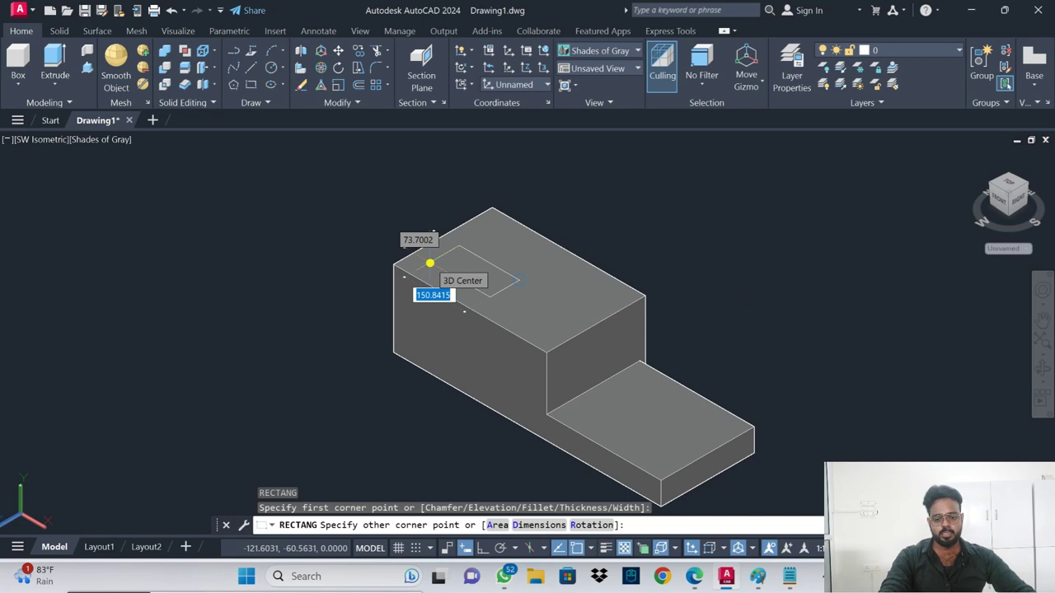
text(d)
key(Return)
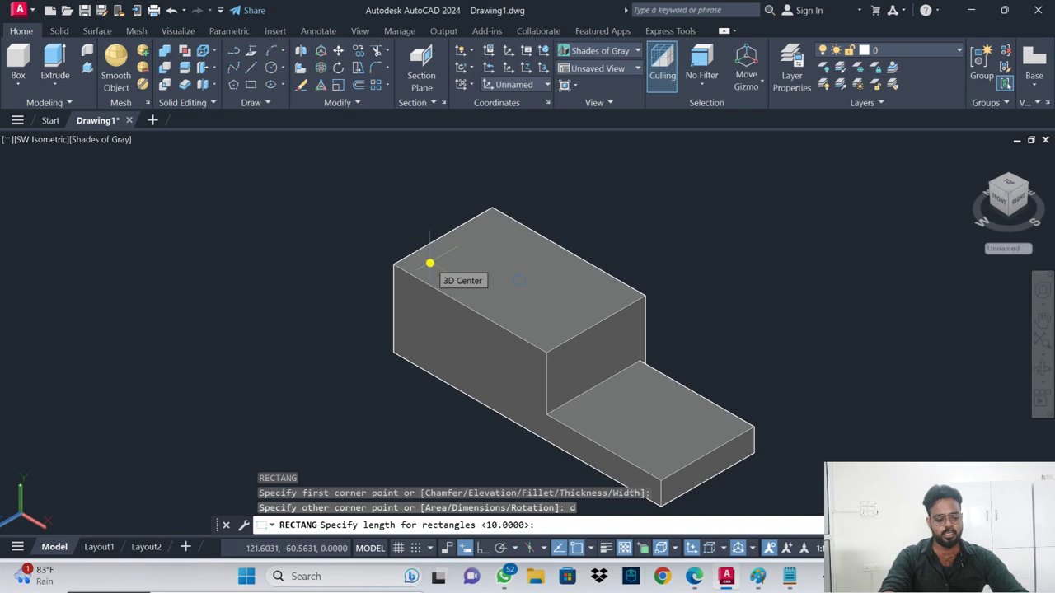
text(100)
key(Return)
text(1)
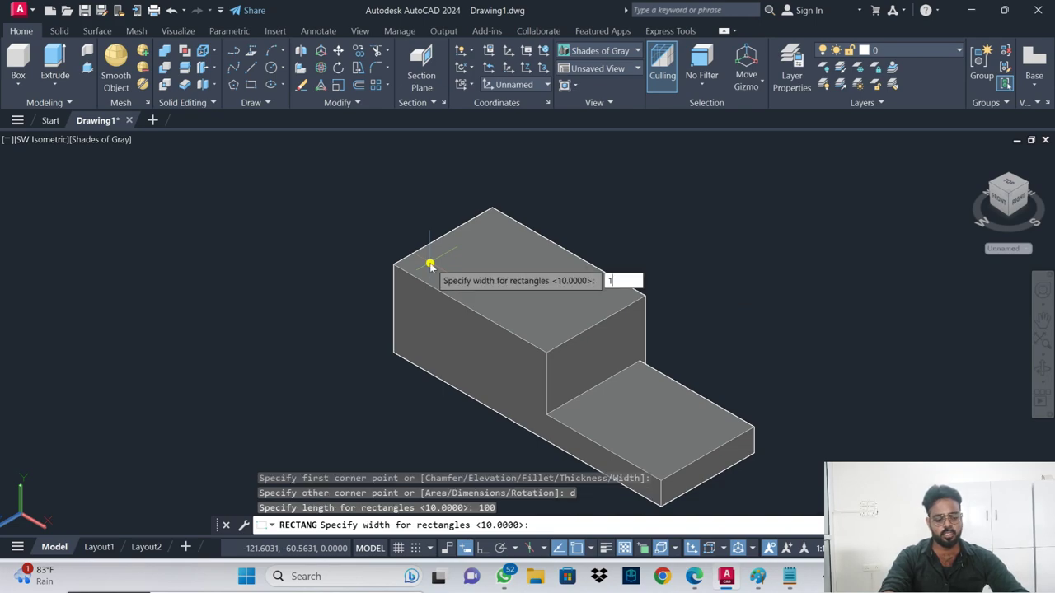
text(0)
key(Return)
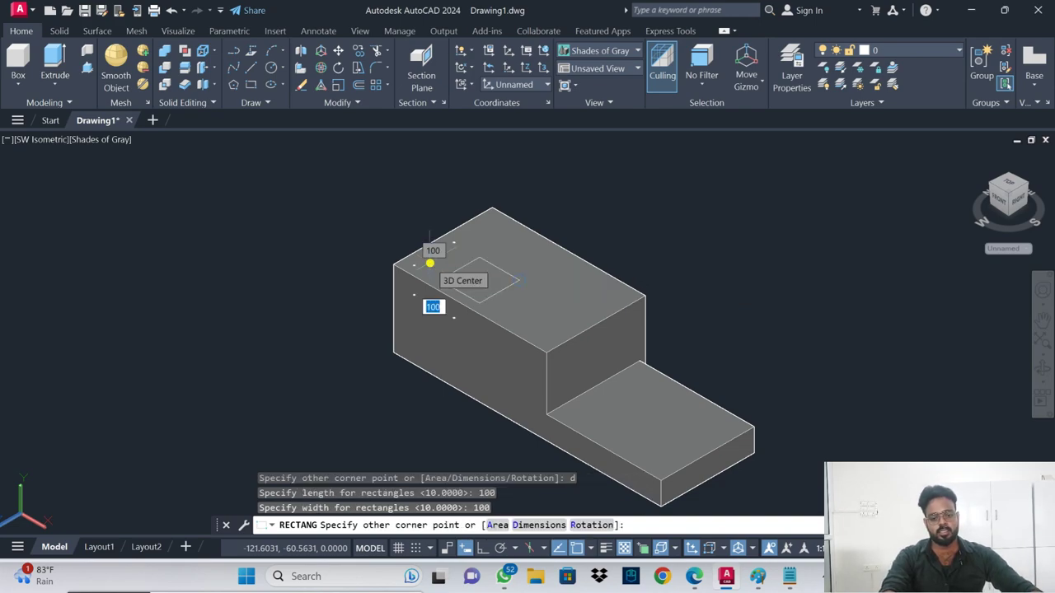
click(429, 263)
text(e)
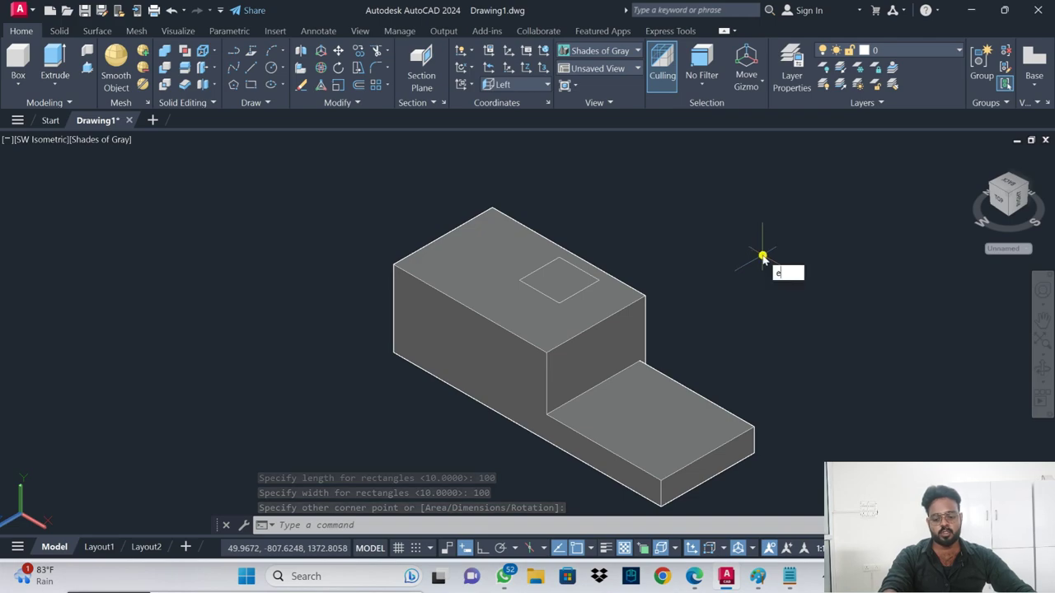
- Extrude the top-face square to a height of 100
text(xt)
key(Return)
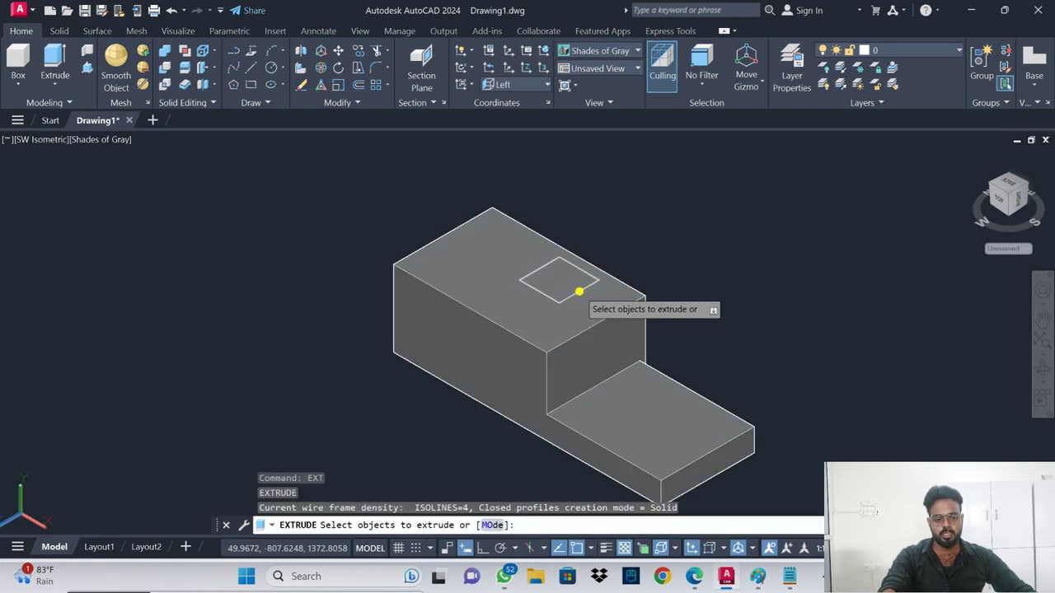
click(579, 290)
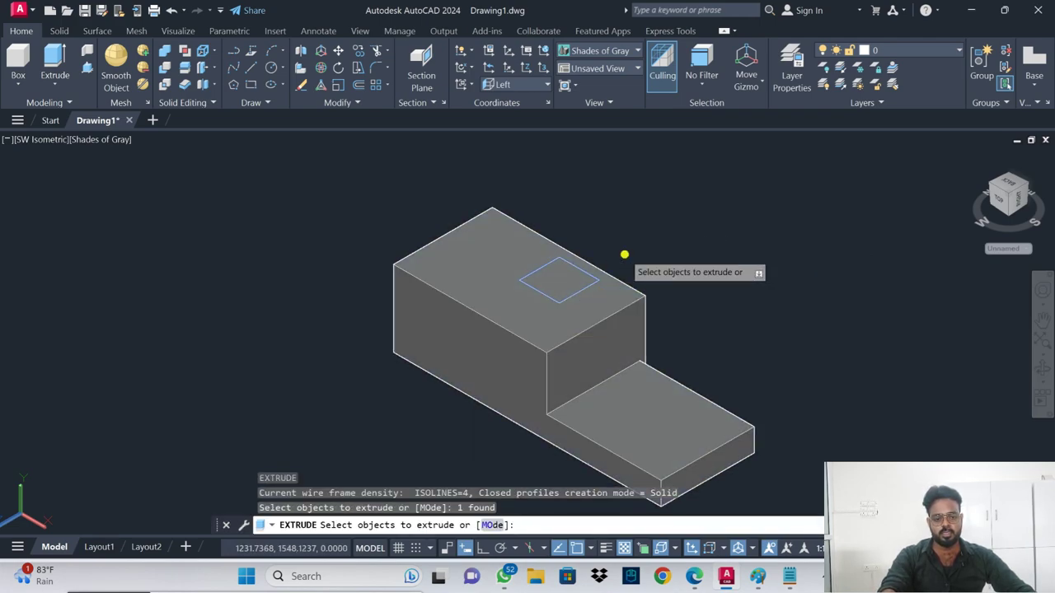
key(Return)
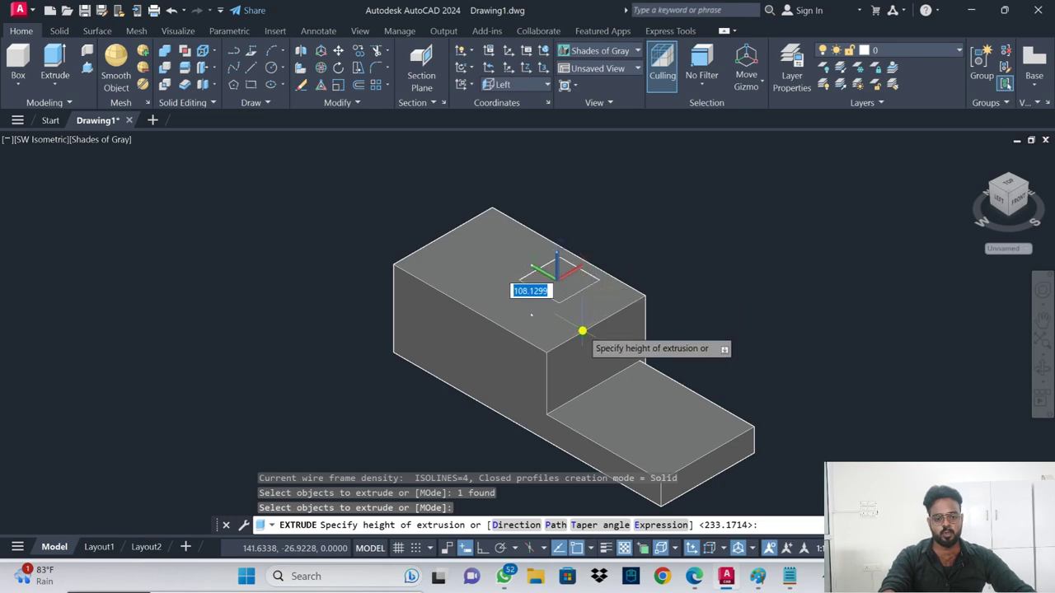
text(10)
key(Return)
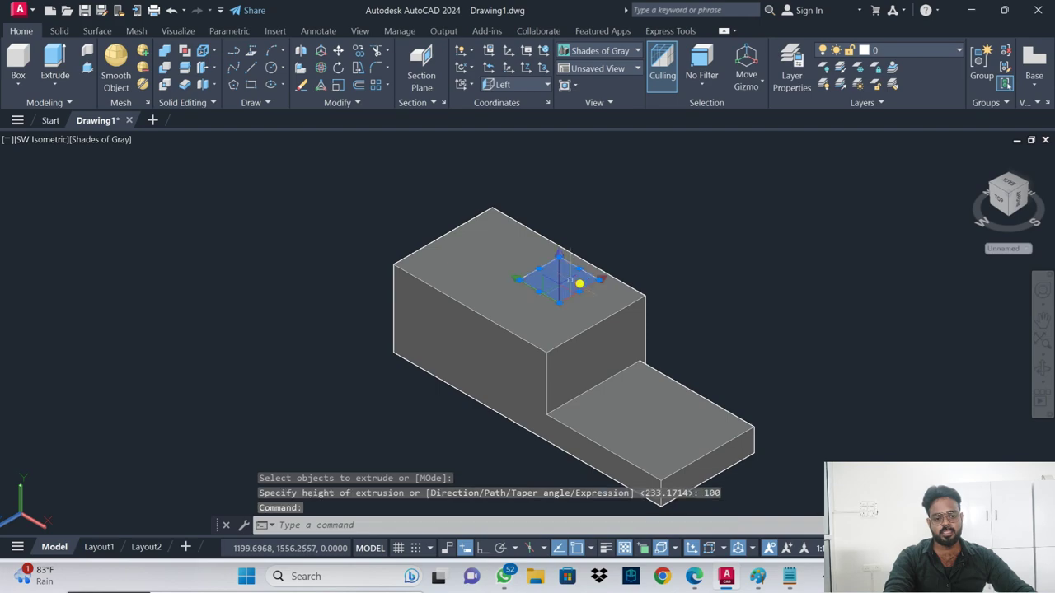
- Select the stepped solid and the square block in turn to inspect them
click(591, 304)
key(Escape)
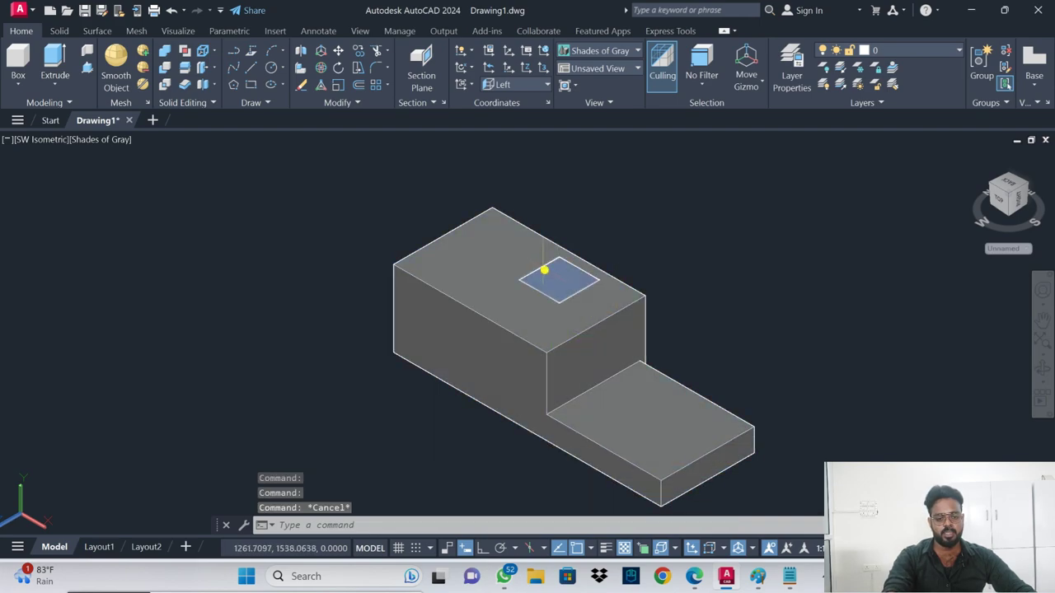
click(544, 269)
key(Escape)
click(581, 277)
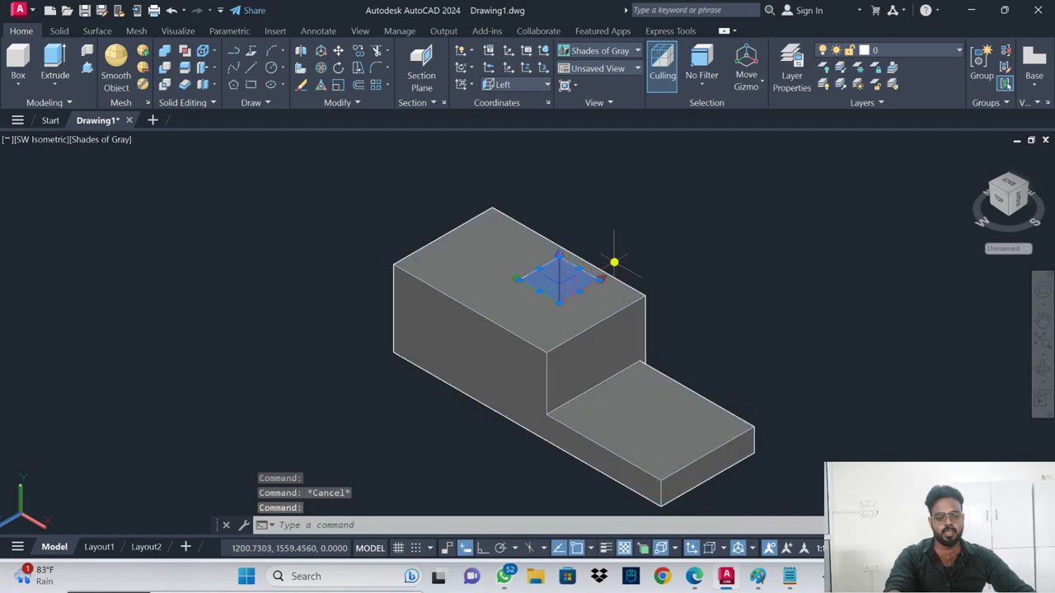
key(Escape)
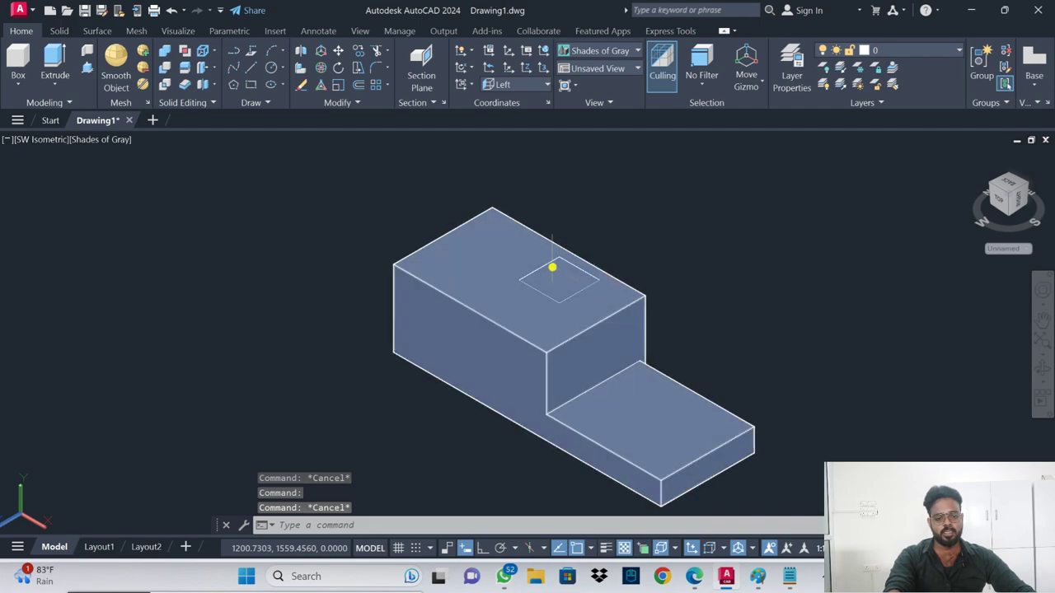
click(614, 284)
key(Escape)
text(S)
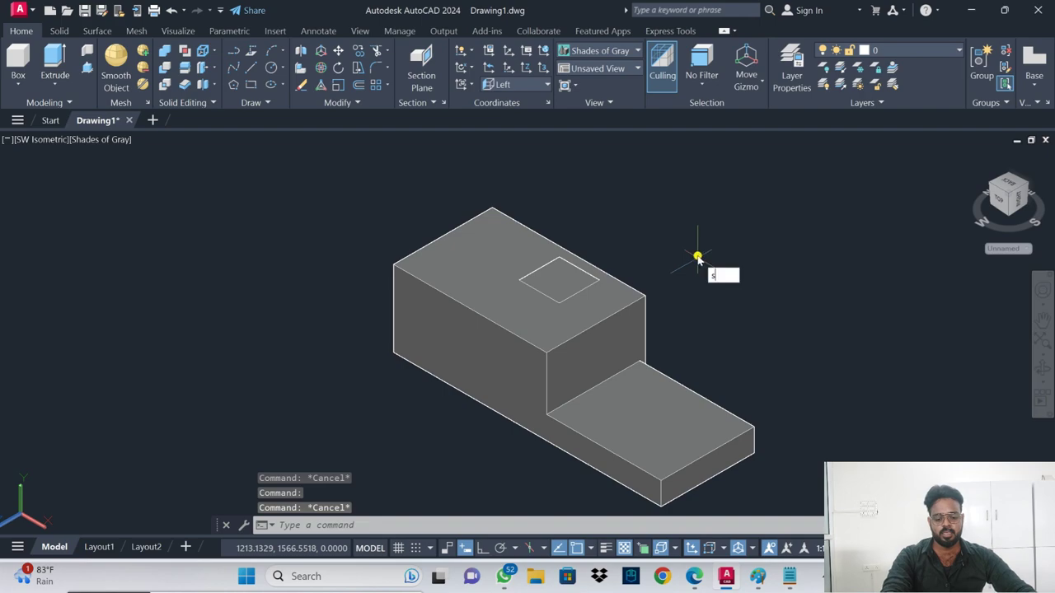
- Subtract the square block from the stepped solid, then orbit to view the hole
text(ub)
key(Return)
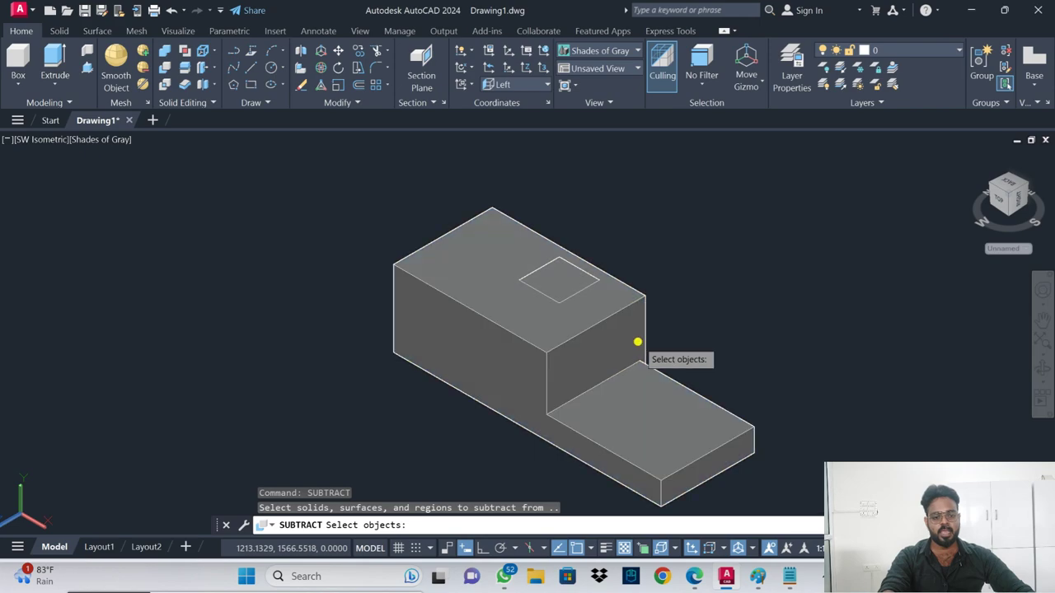
click(562, 320)
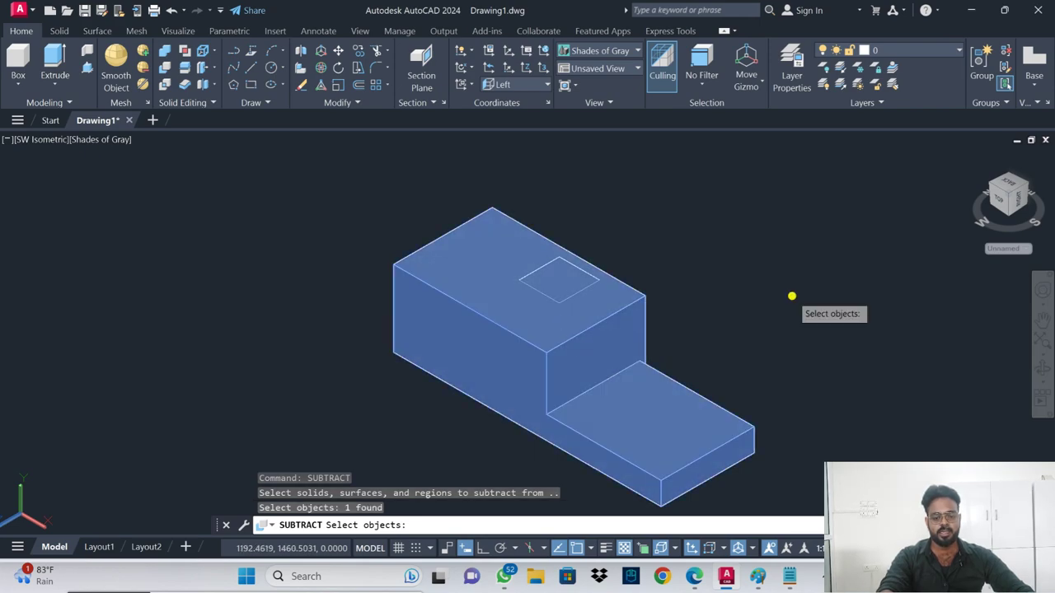
key(Return)
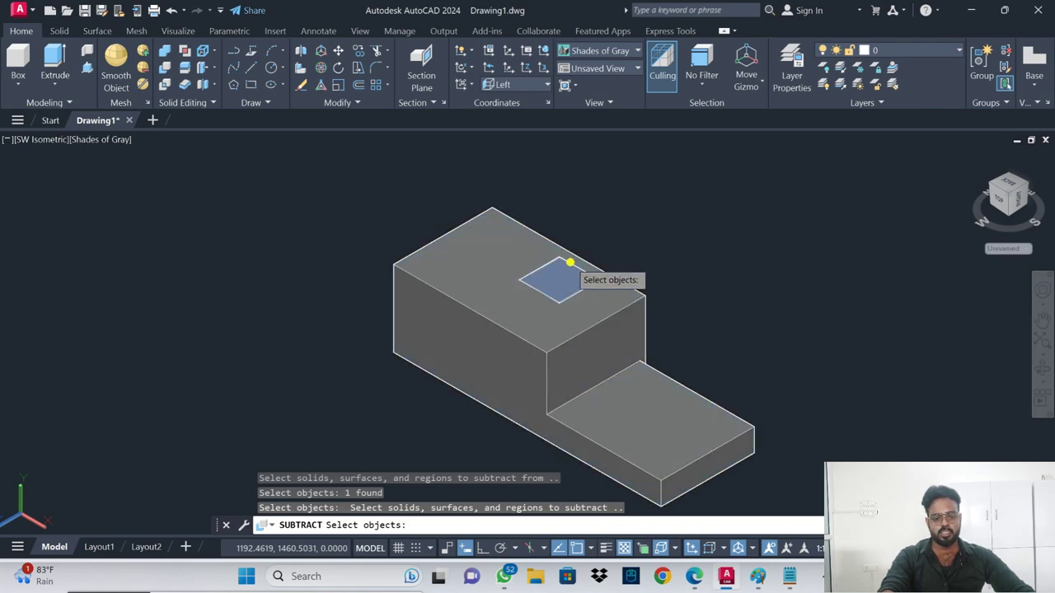
click(569, 262)
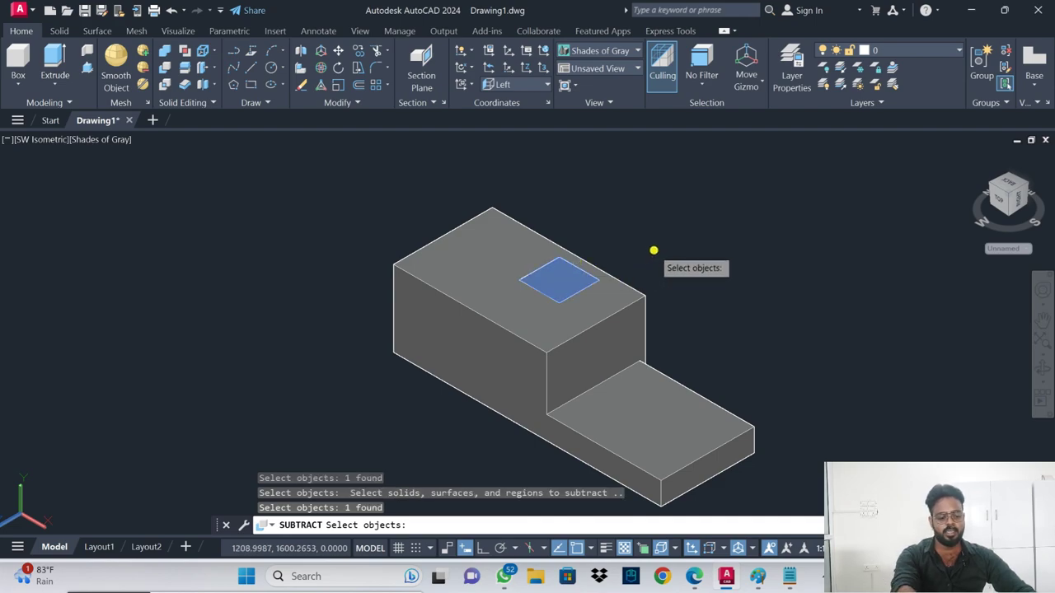
key(Return)
mouse_move(625, 238)
shift+middle_down()
mouse_move(557, 263)
mouse_move(693, 264)
mouse_move(665, 209)
shift+middle_up()
key(Return)
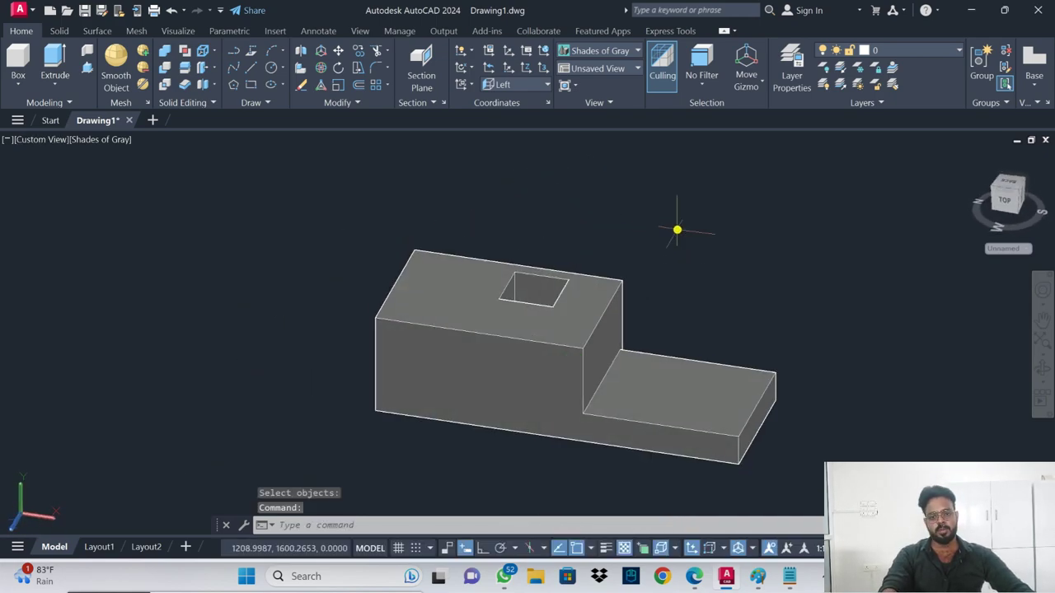